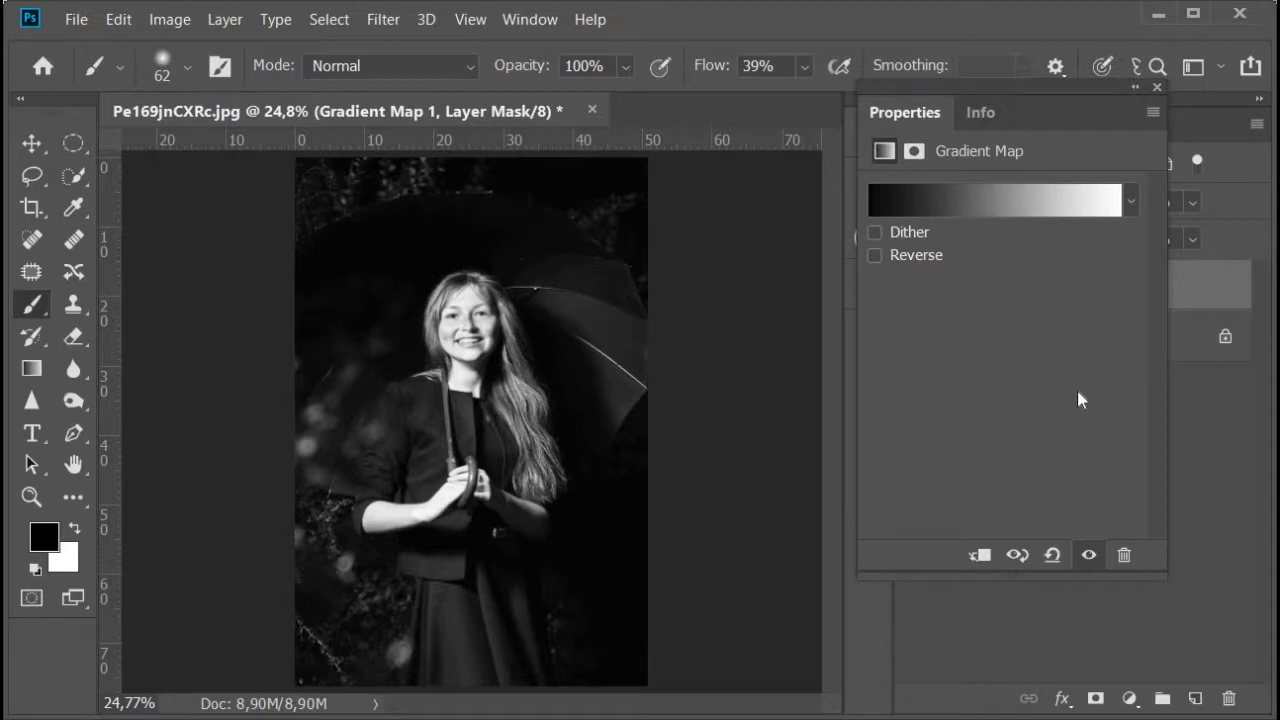
- Edit the Gradient Map's gradient, placing the black stop at 29% and the white stop at 66%
click(992, 206)
drag(990, 165, 839, 50)
drag(620, 505, 801, 502)
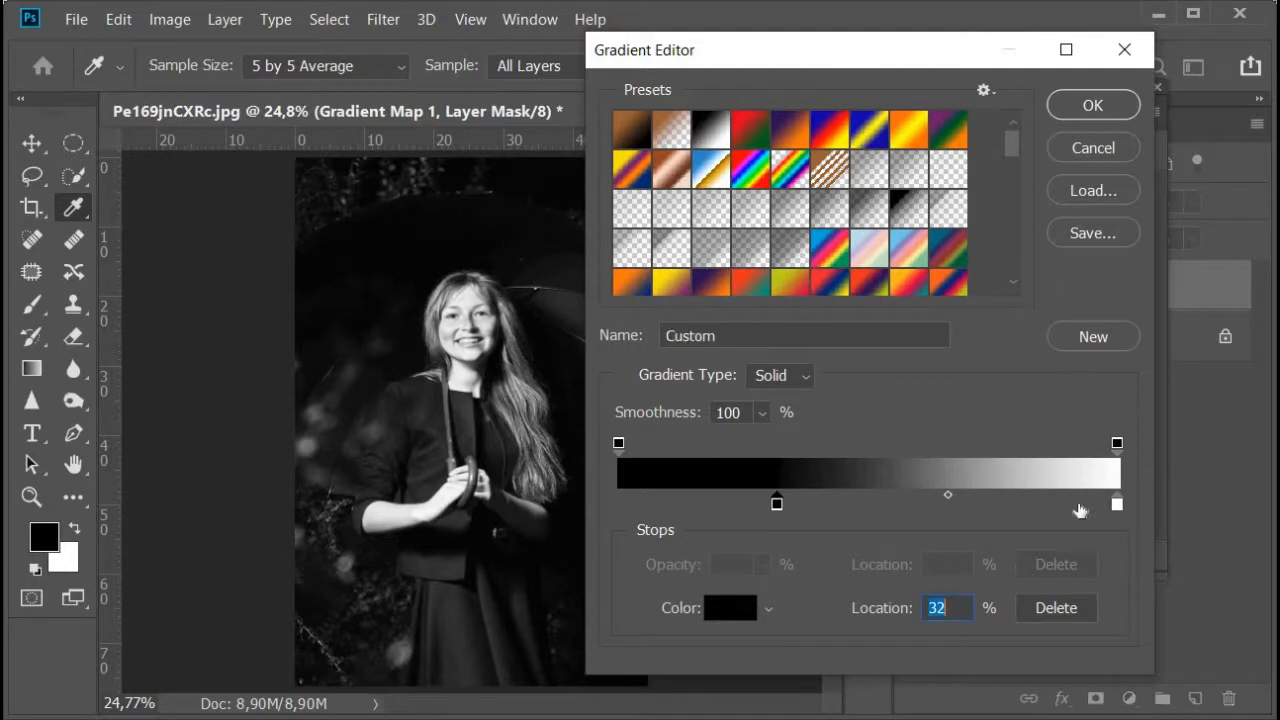
drag(1117, 504, 972, 507)
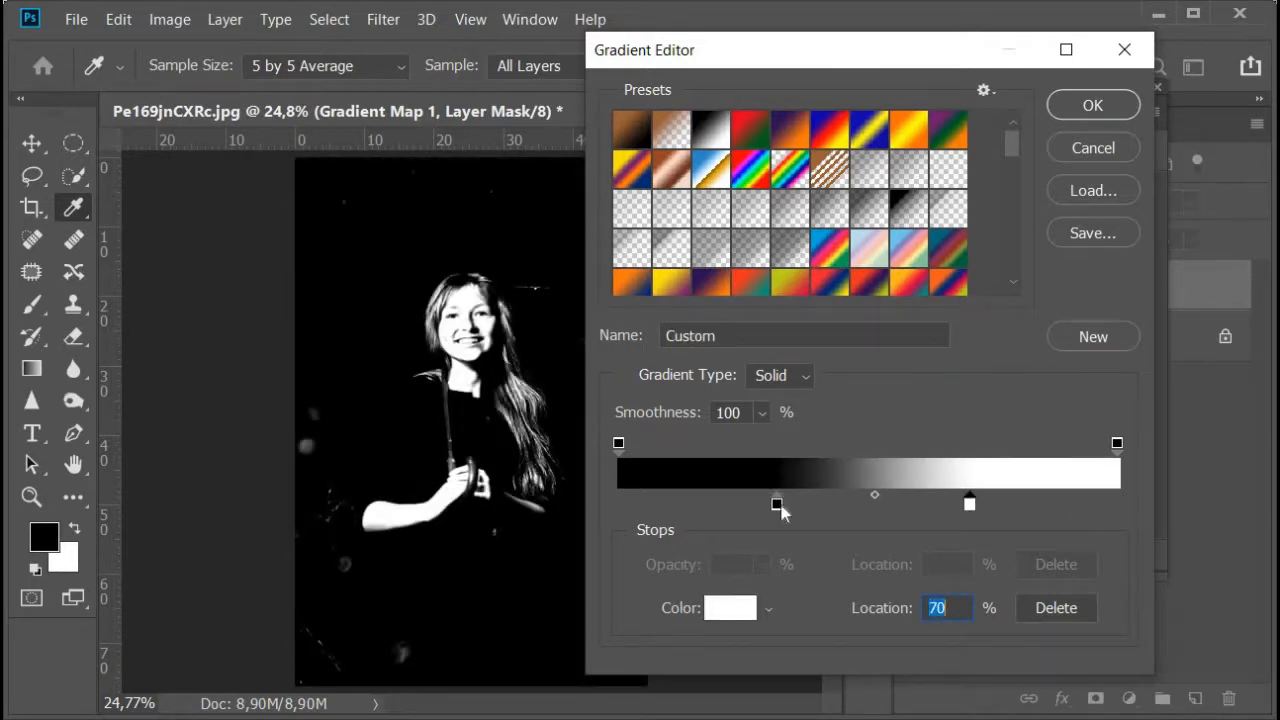
drag(777, 503, 762, 503)
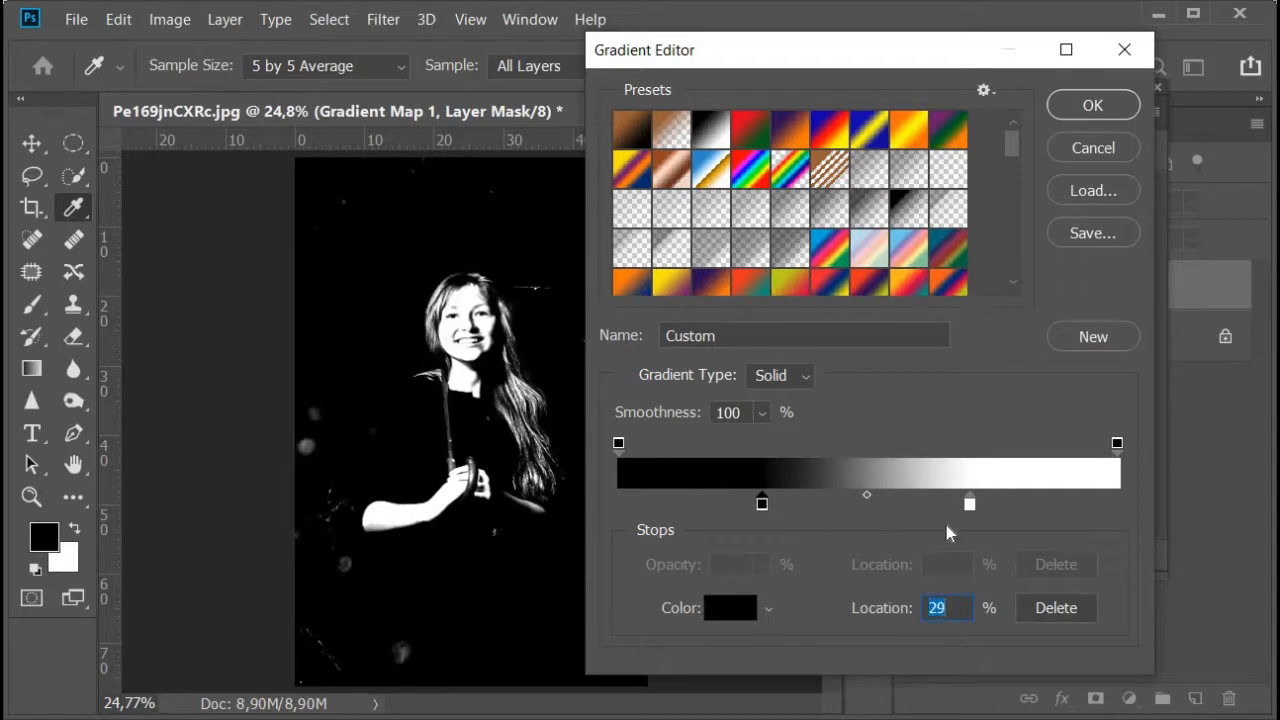
mouse_move(970, 506)
mouse_down()
mouse_move(987, 506)
mouse_move(950, 506)
mouse_up()
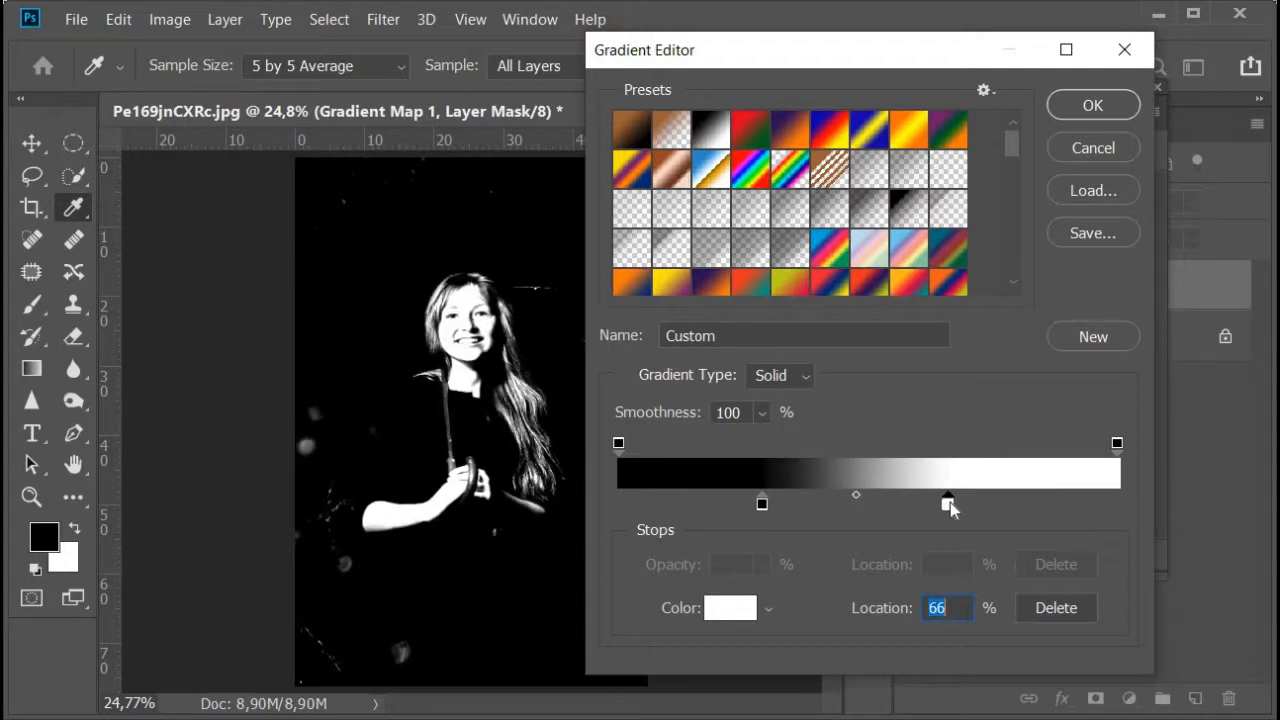
click(1096, 105)
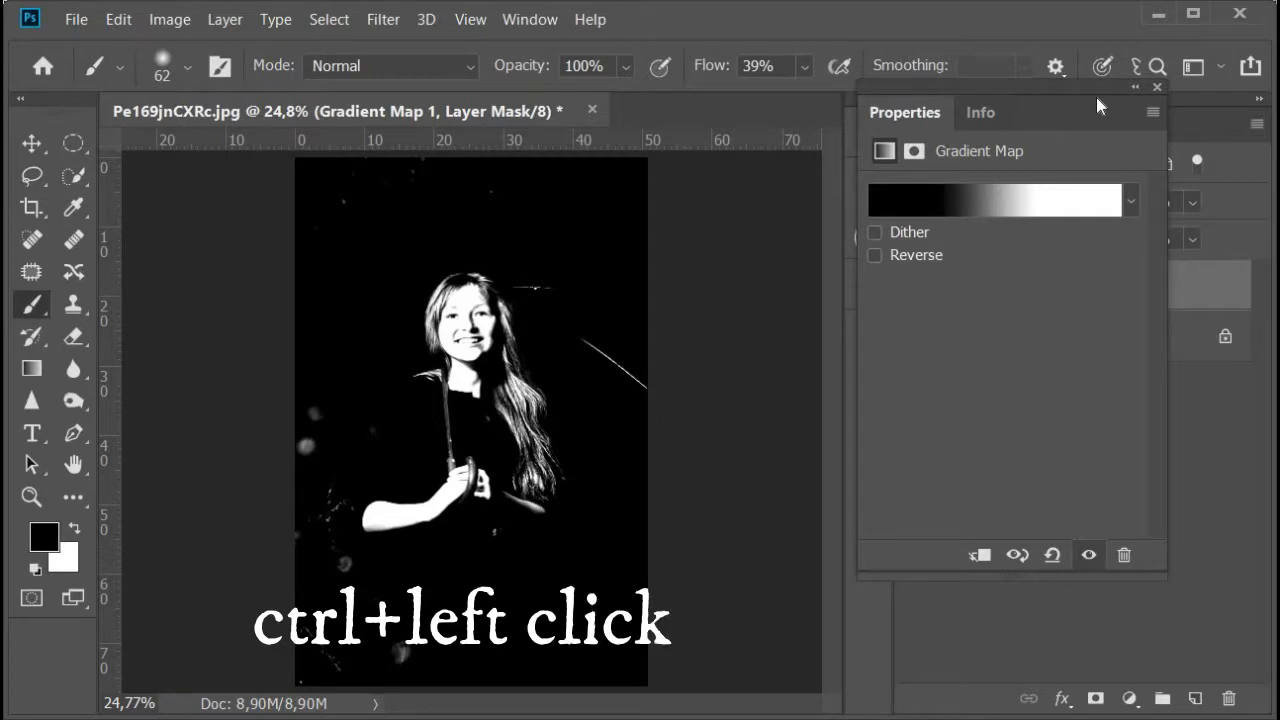
click(1155, 85)
- Load the RGB channel's bright areas as a selection and hide the Gradient Map 1 layer
click(1001, 124)
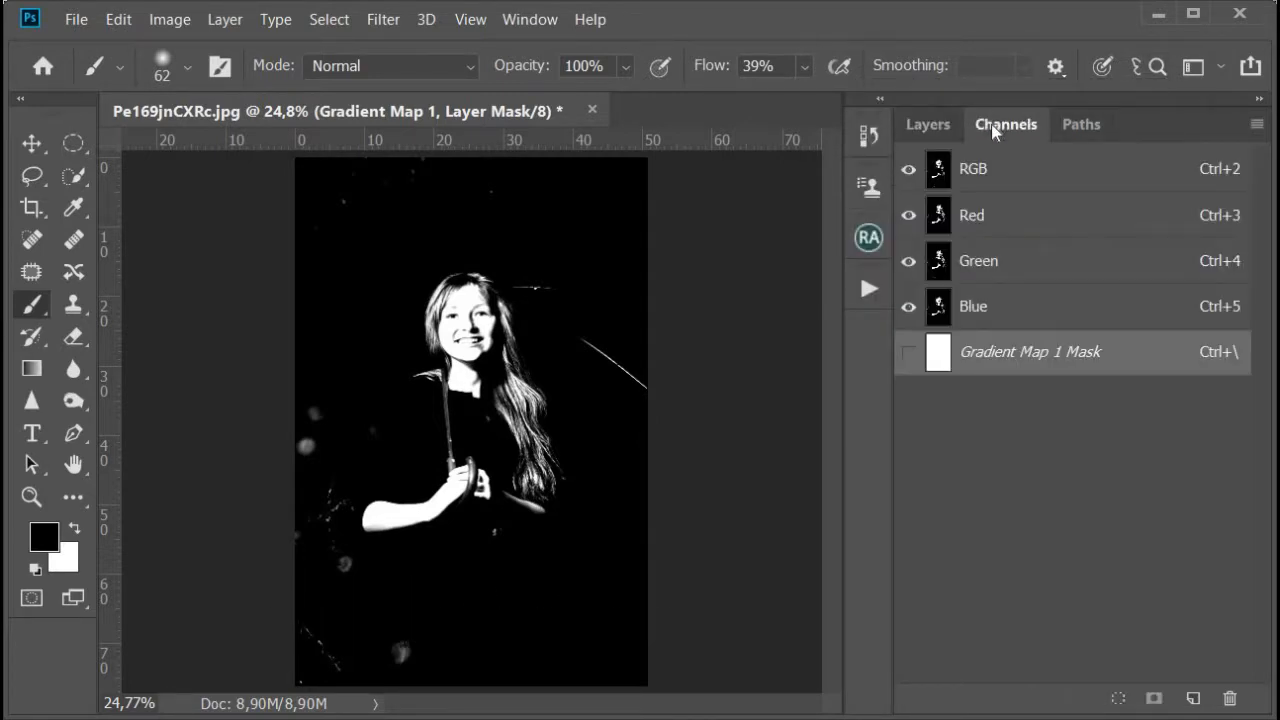
ctrl+click(940, 176)
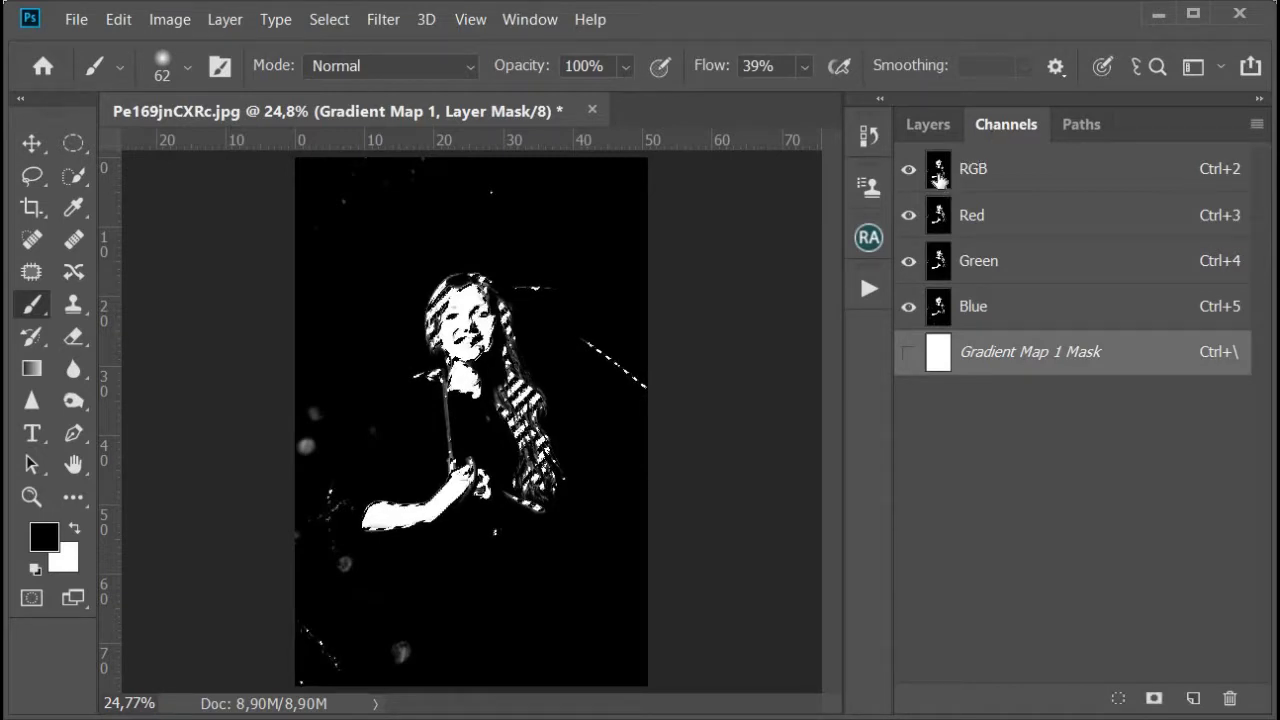
click(925, 125)
click(912, 285)
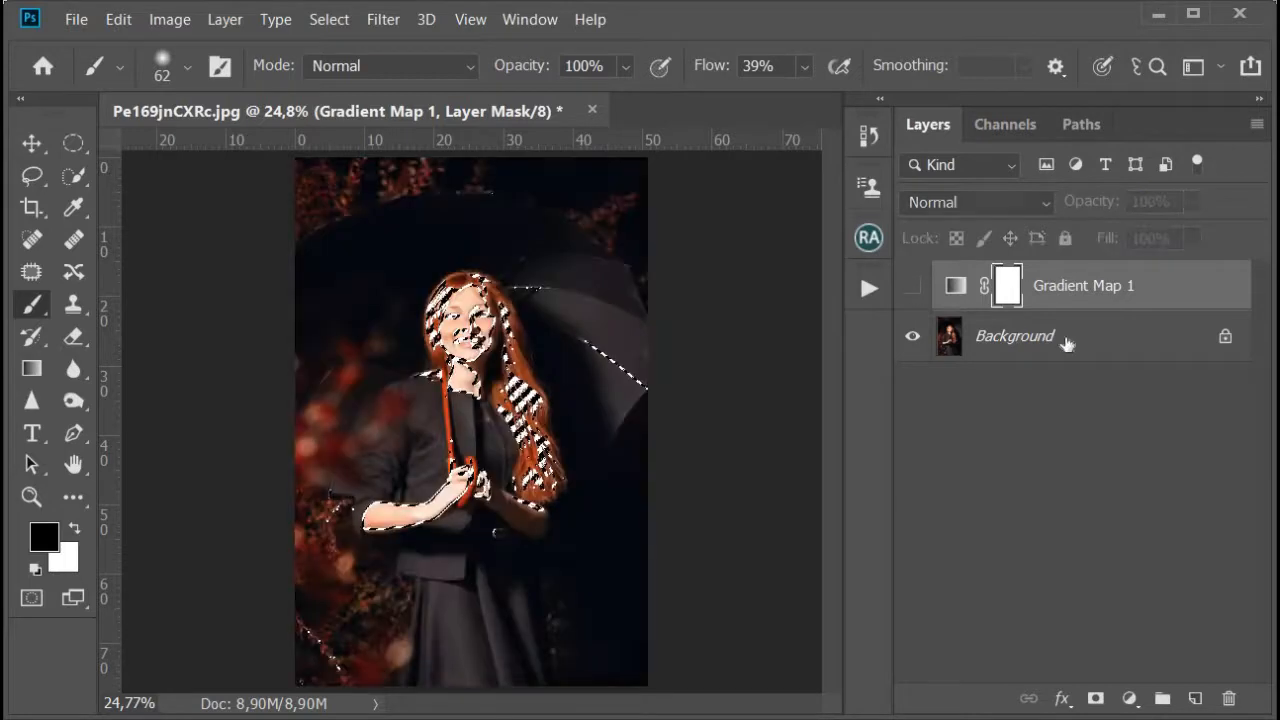
- Add a Solid Color fill layer above the Background from the selection, with hue 40, saturation 70 and brightness 80
click(1072, 344)
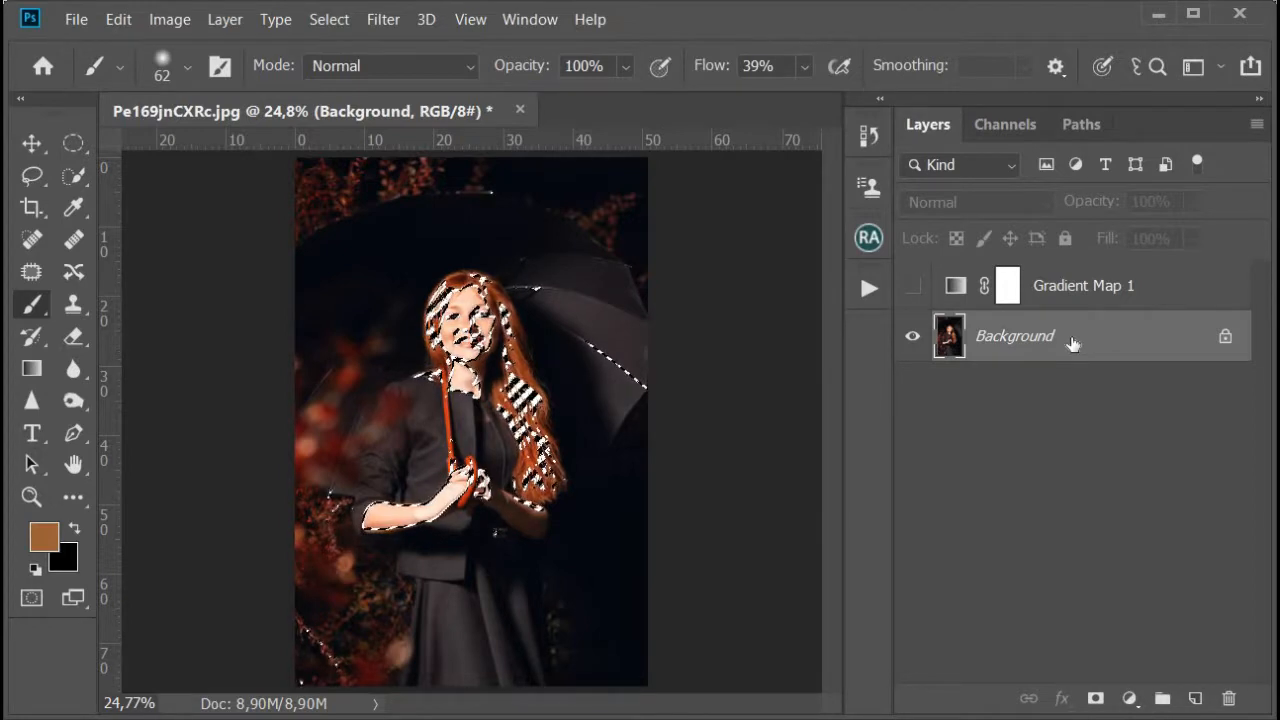
click(1129, 698)
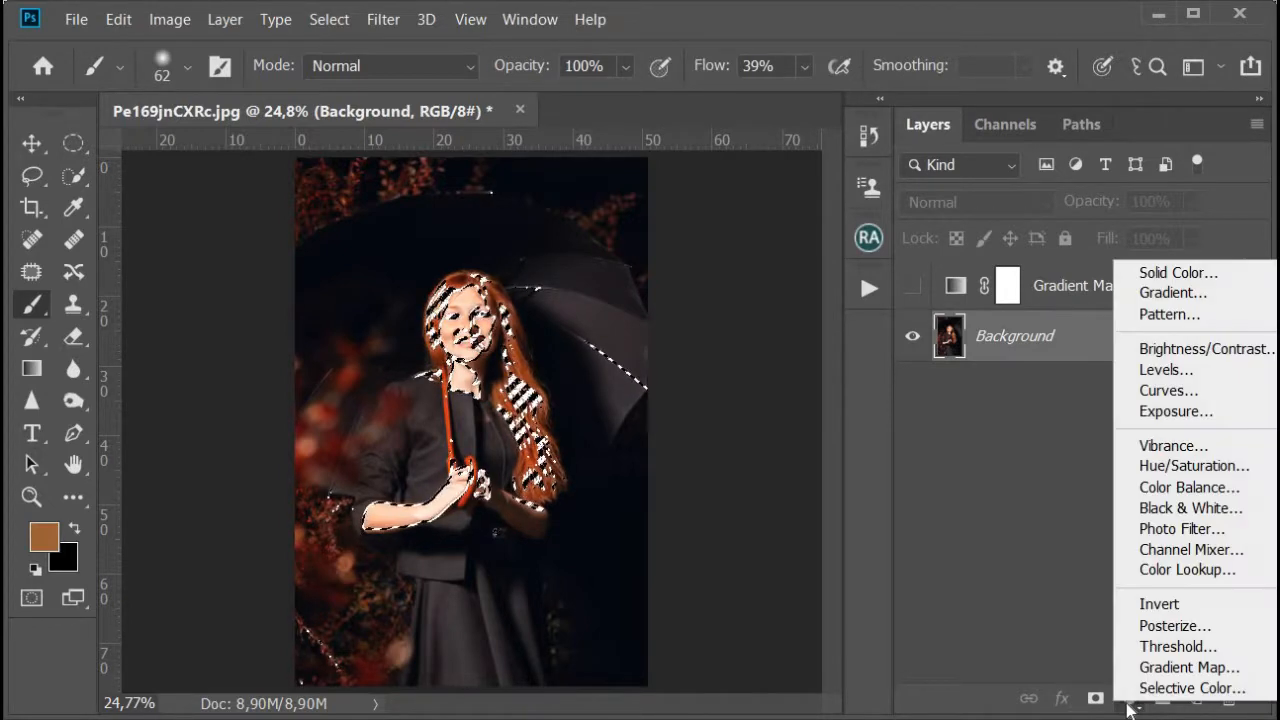
click(1201, 270)
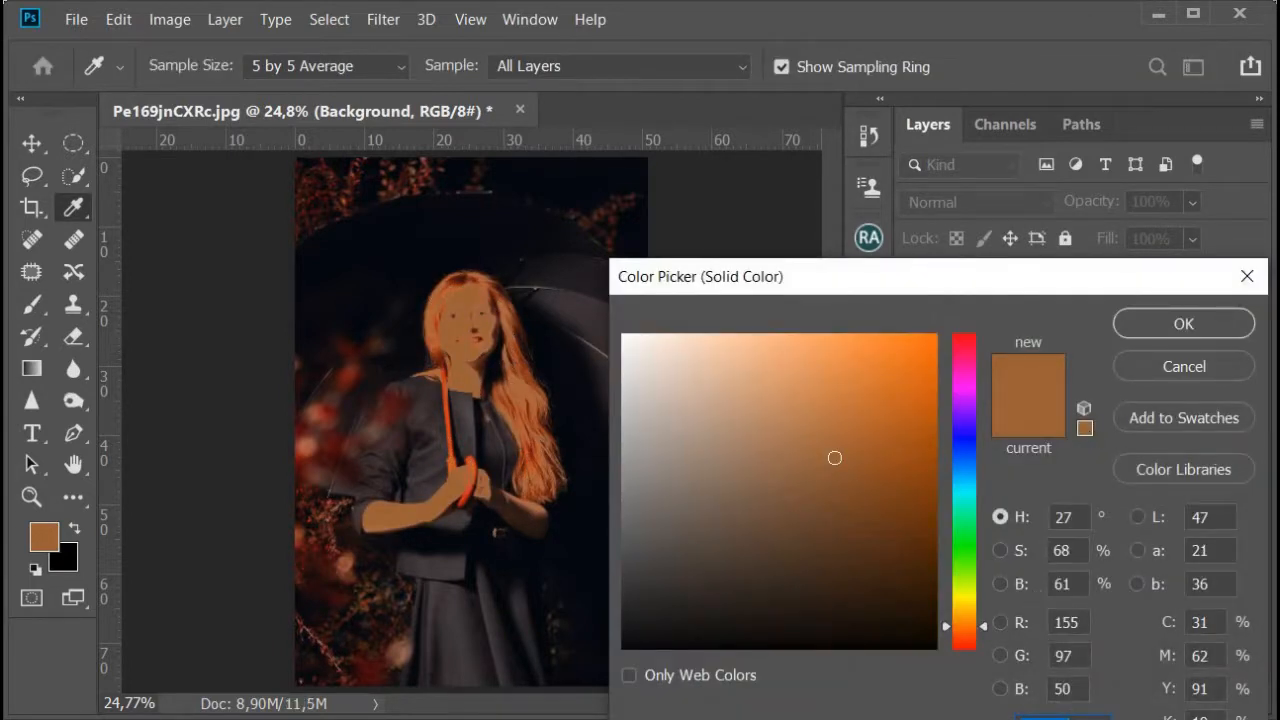
click(1031, 516)
text(40)
key(Tab)
text(70)
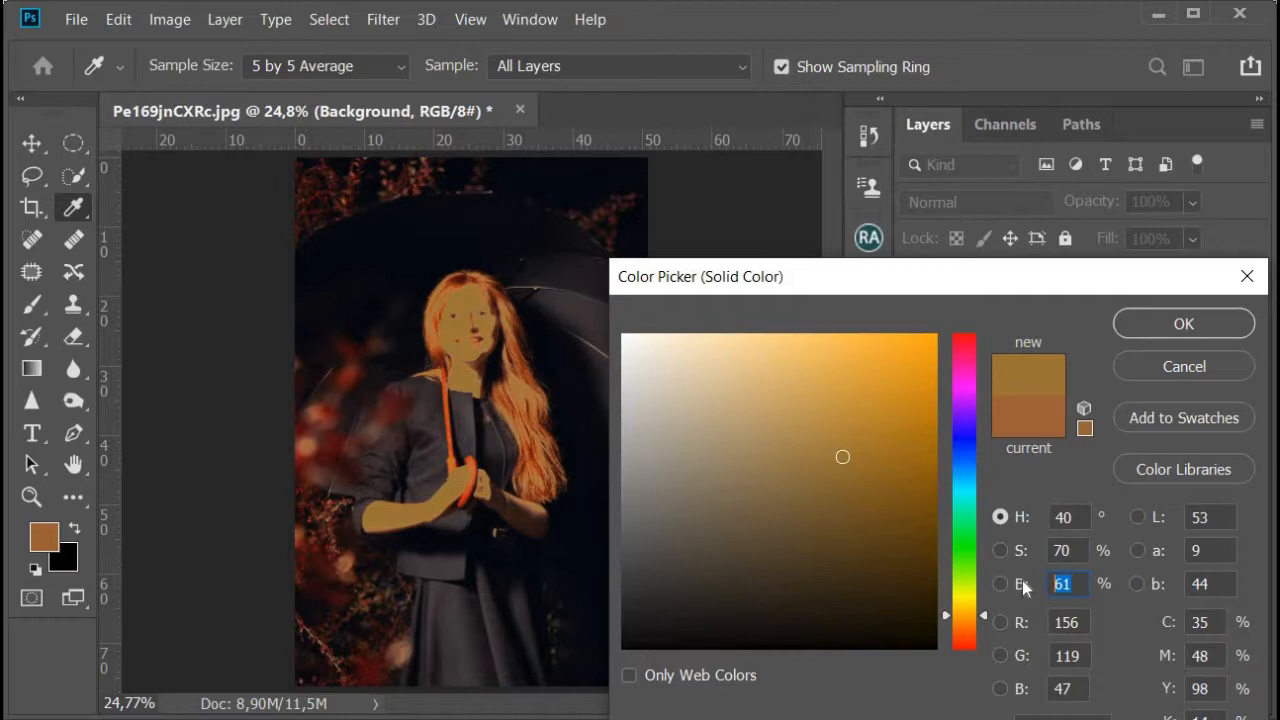
text(80)
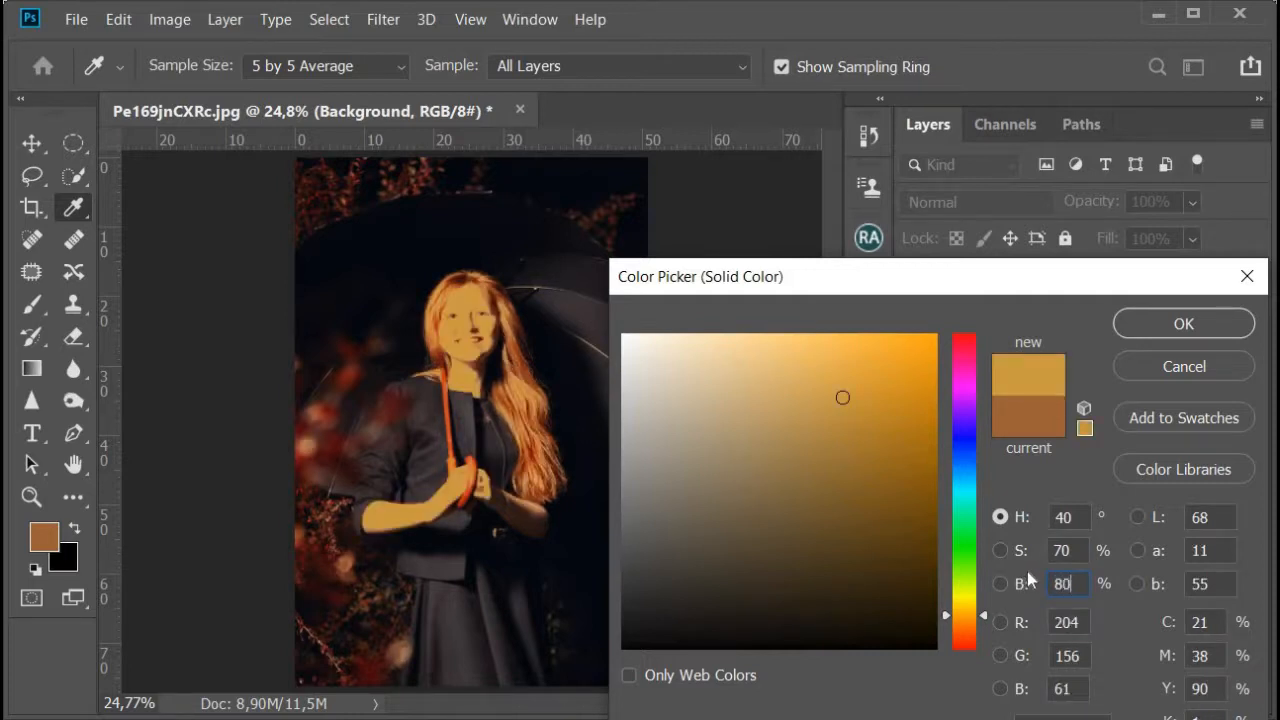
click(1200, 321)
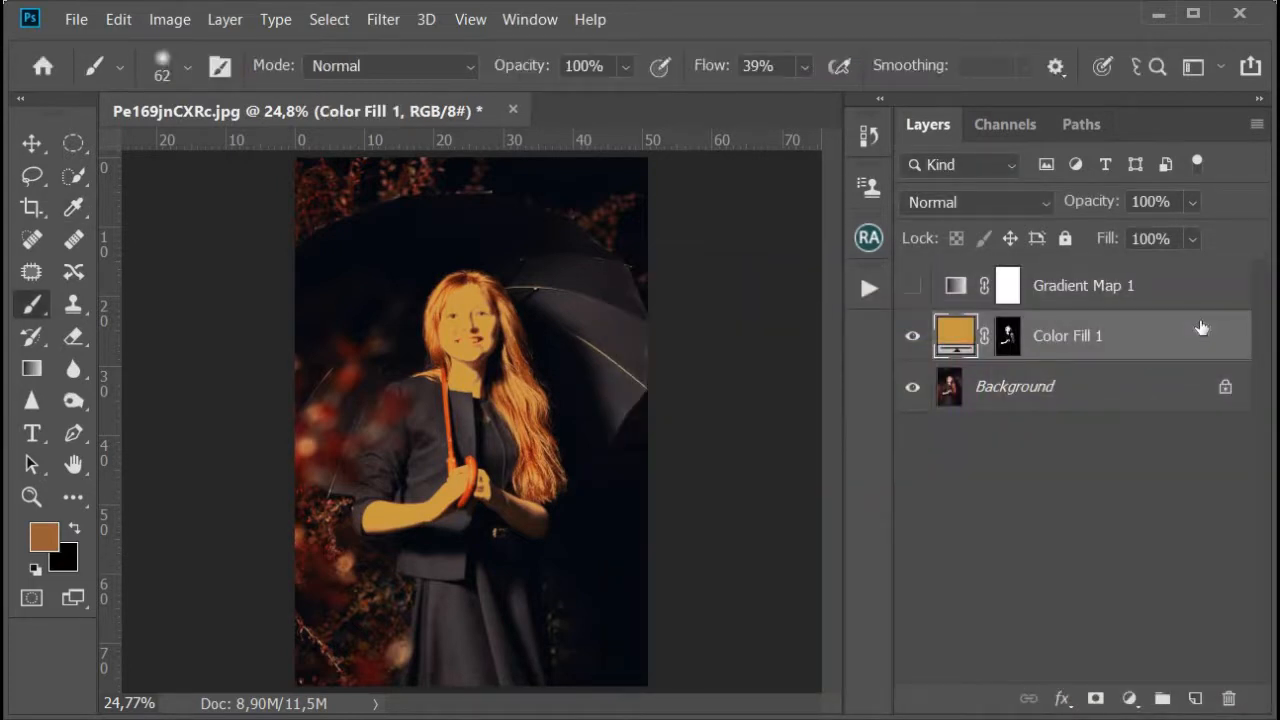
- Set the Color Fill 1 layer's blend mode to Soft Light and its opacity to 83%
click(999, 210)
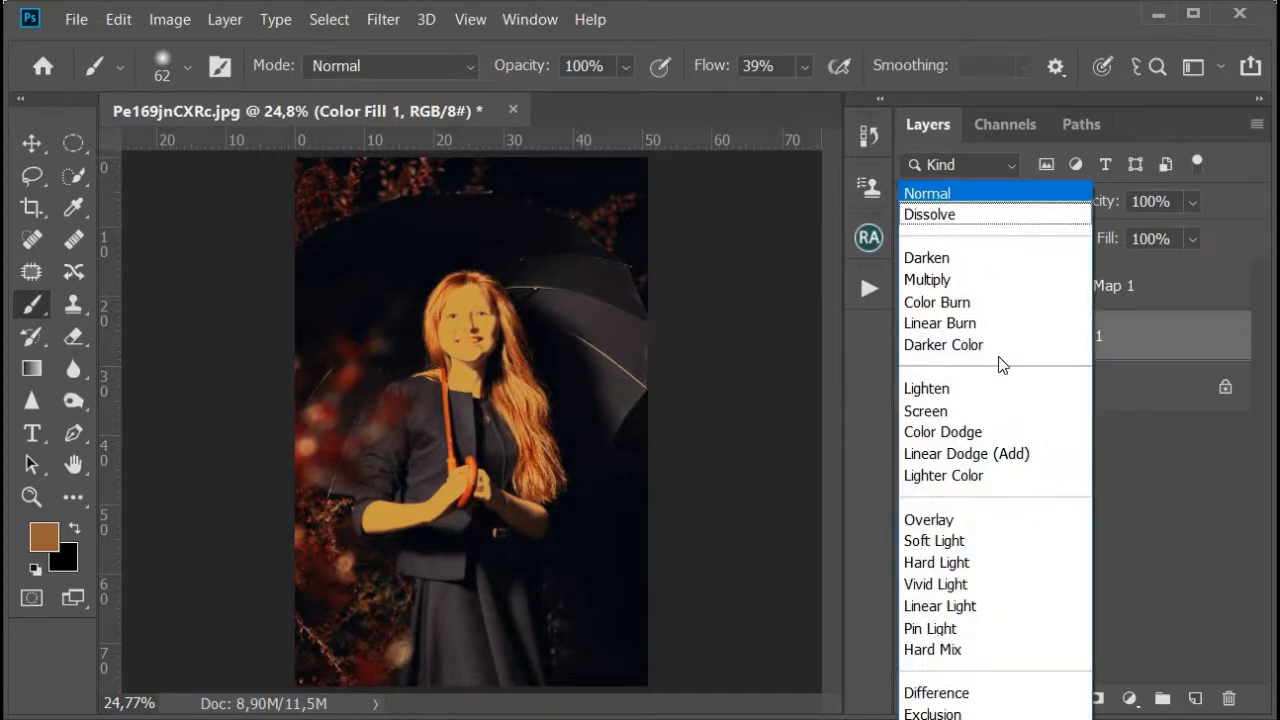
click(965, 544)
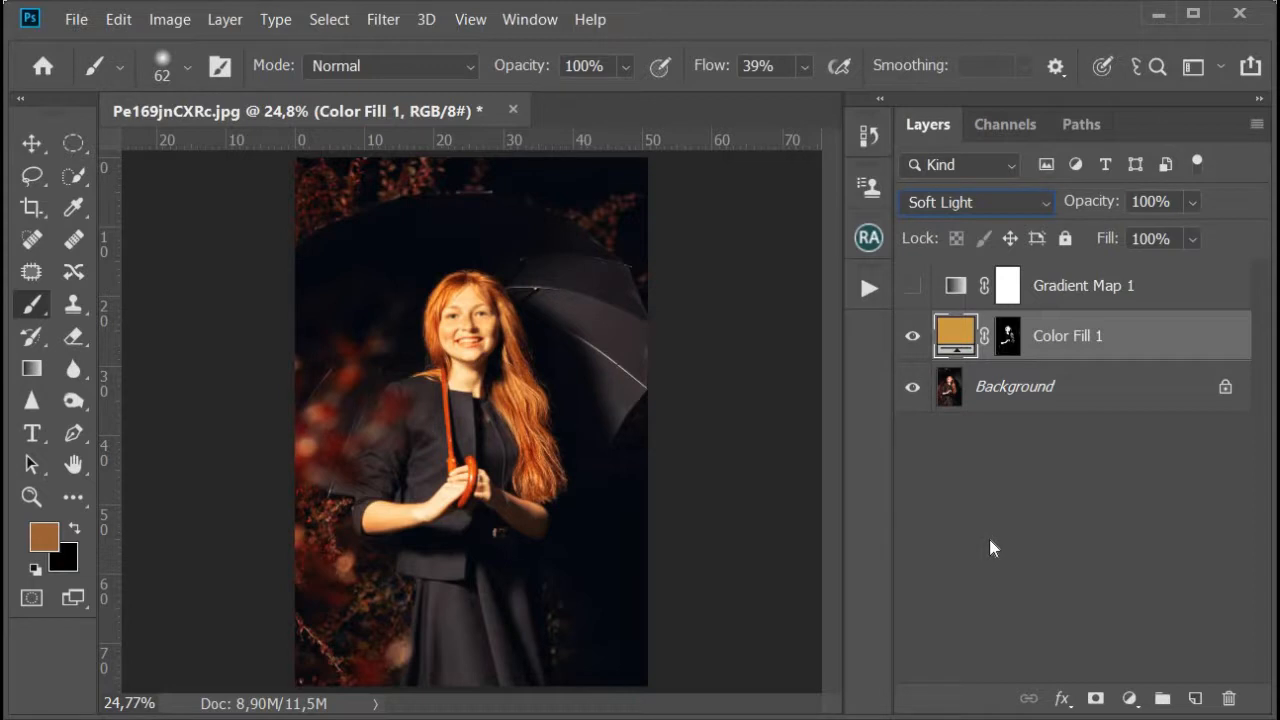
click(1192, 204)
mouse_move(1215, 232)
mouse_down()
mouse_move(1149, 232)
mouse_move(1216, 237)
mouse_move(1198, 237)
mouse_up()
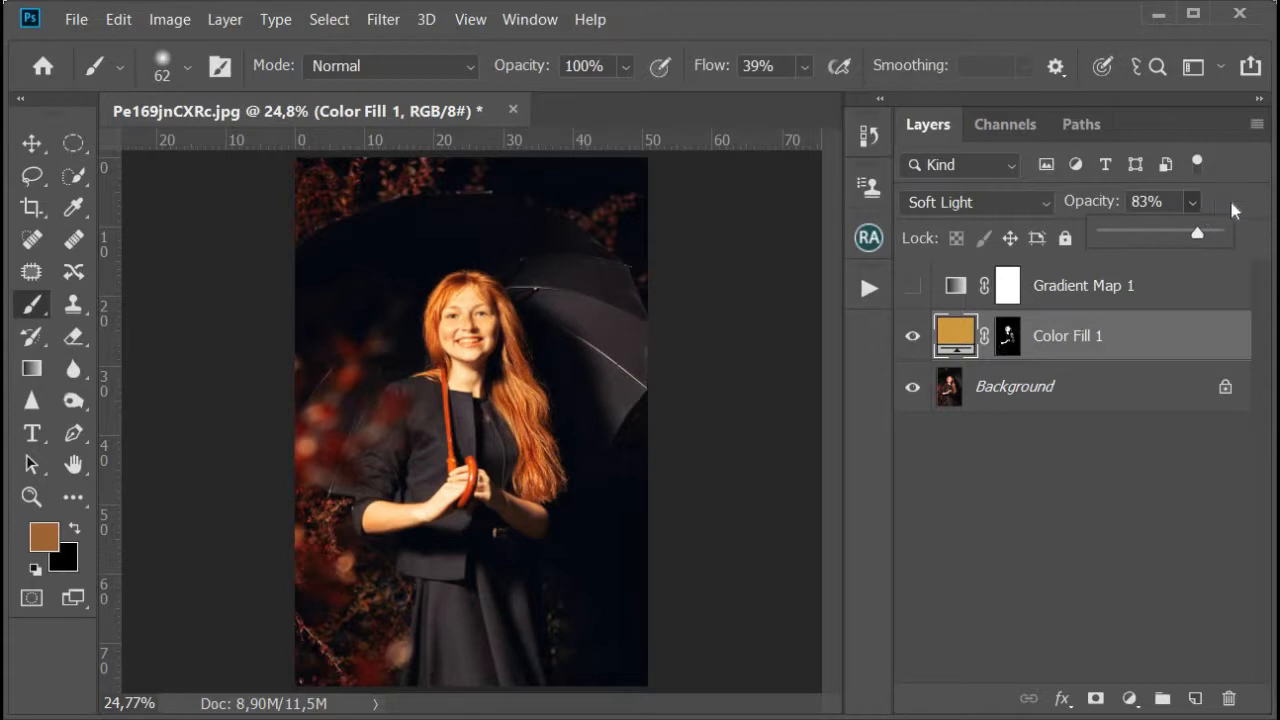
click(1234, 209)
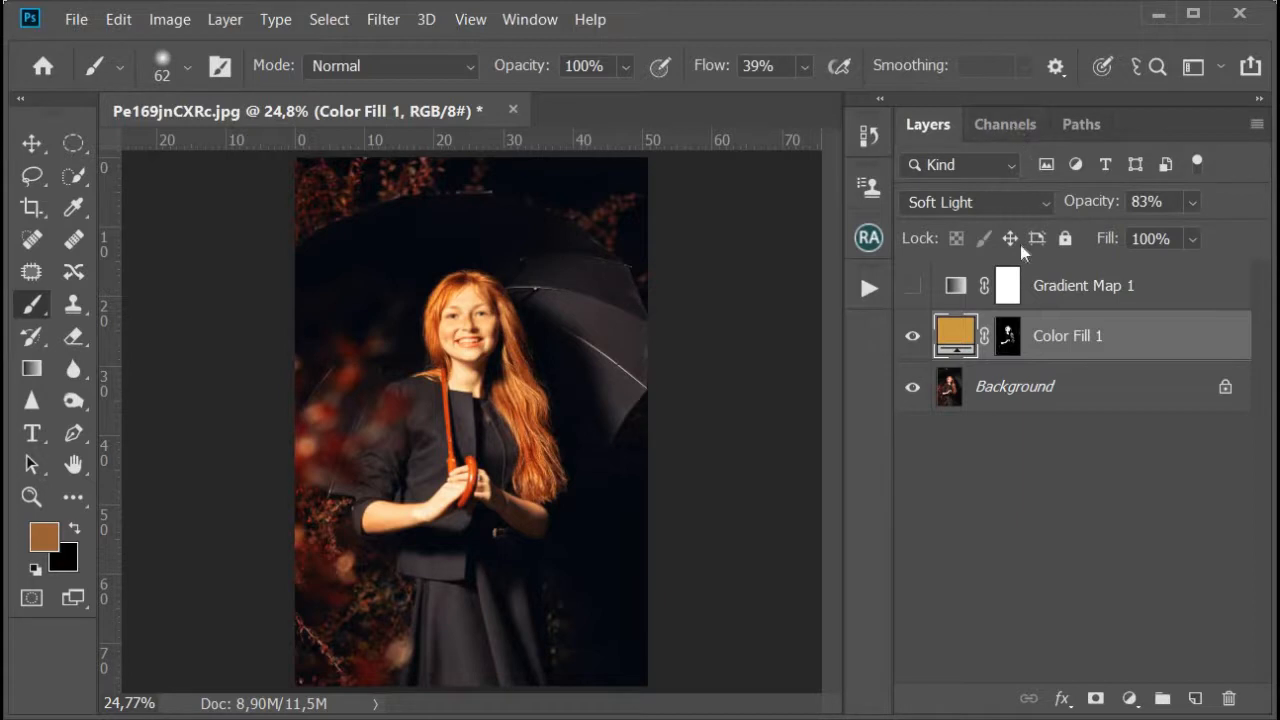
- Show the Gradient Map 1 layer again and reverse its gradient
click(912, 286)
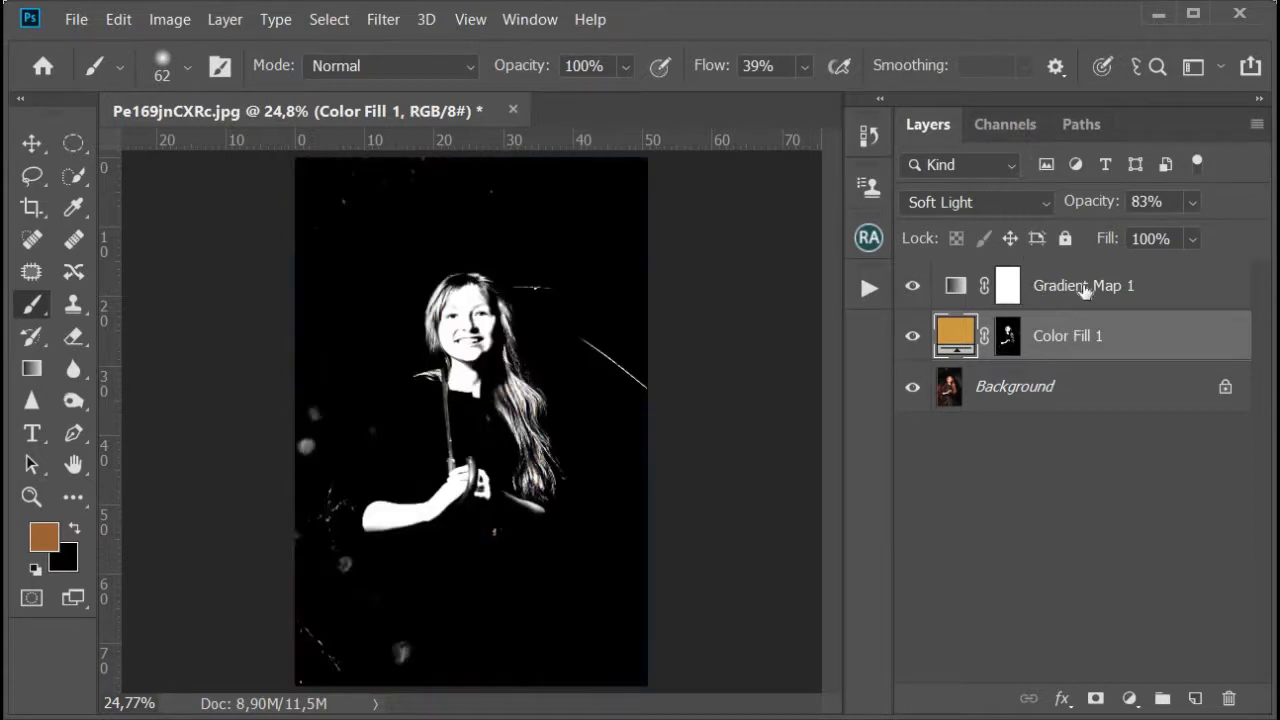
click(1085, 288)
click(1010, 124)
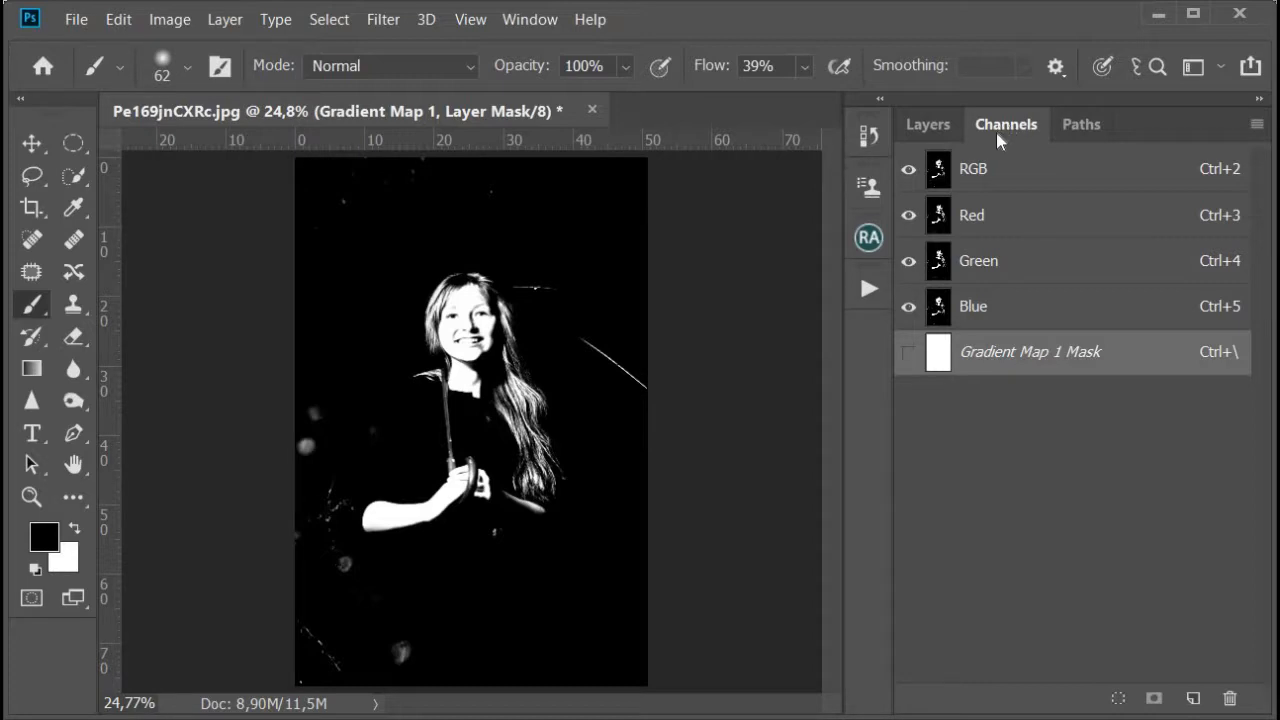
click(939, 125)
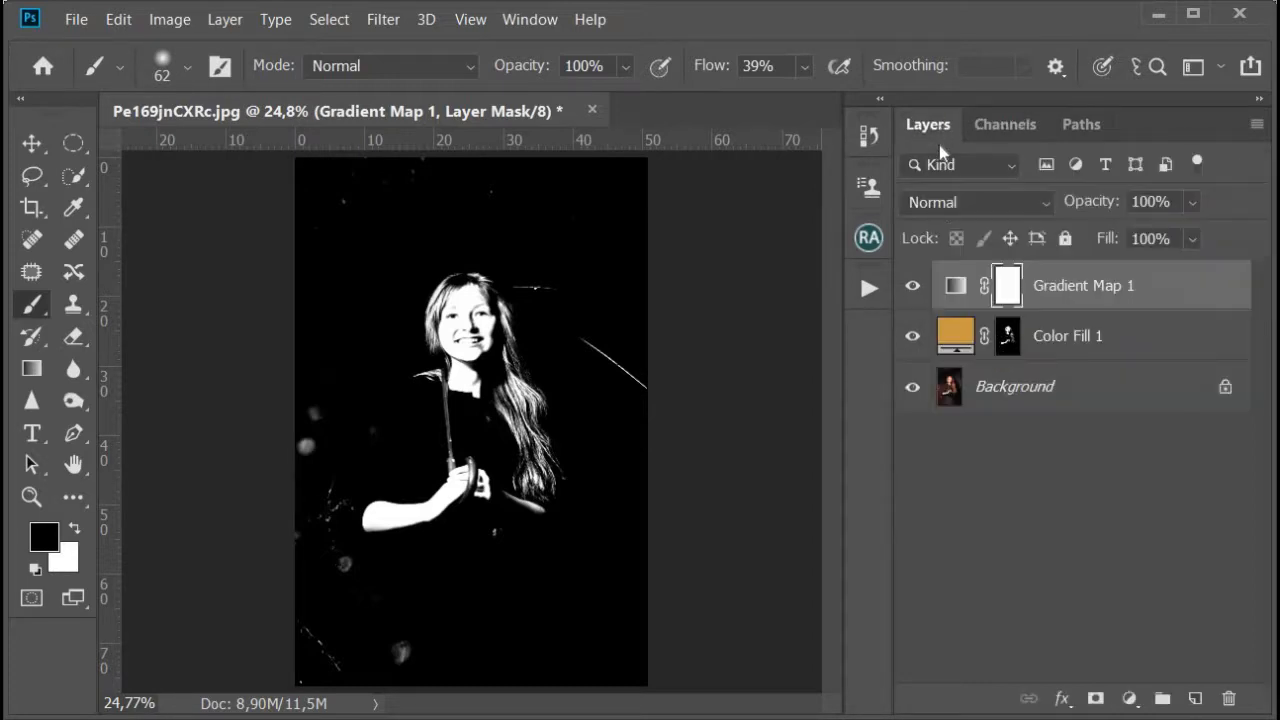
click(957, 290)
double_click(957, 290)
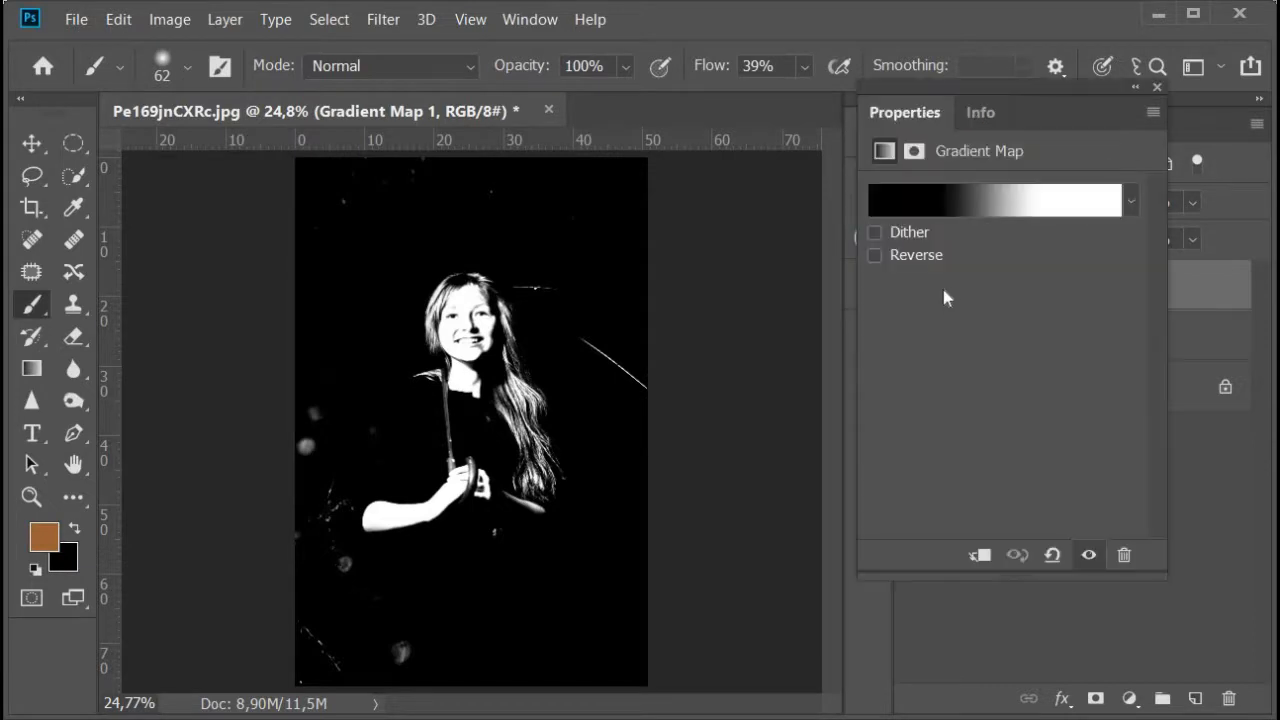
click(928, 251)
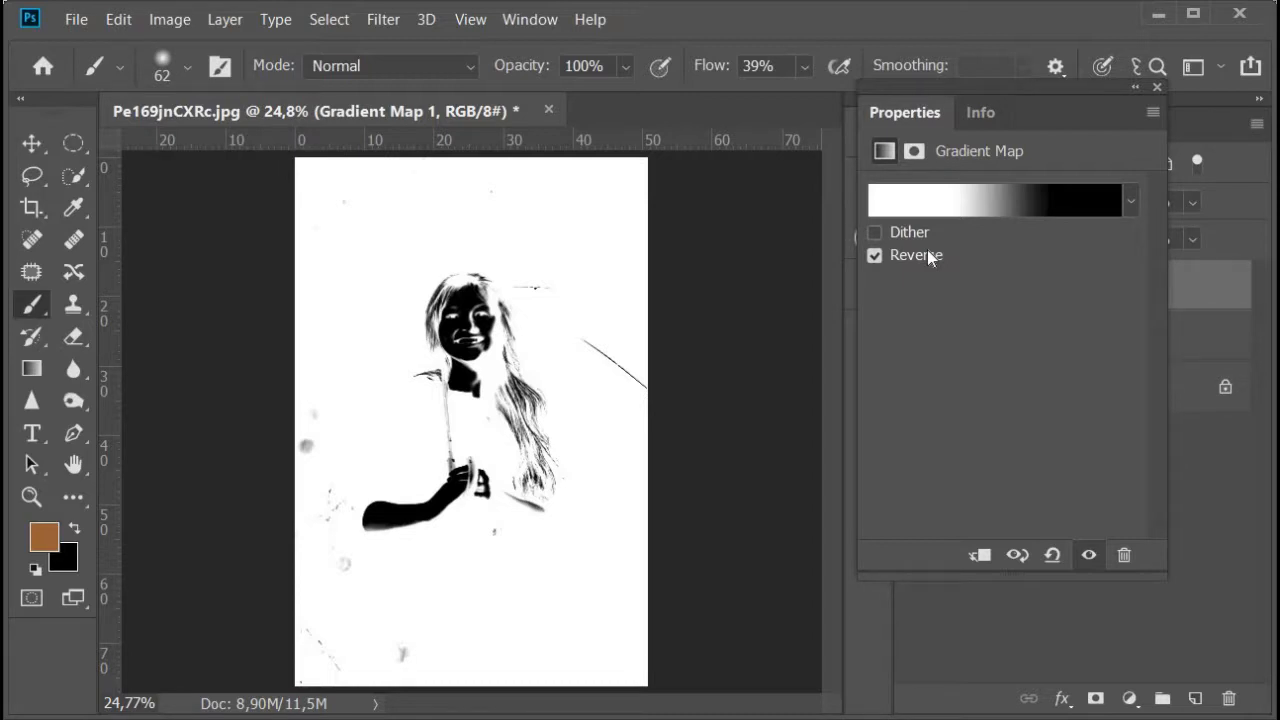
- Adjust the reversed gradient's stops, placing black at 68% and white at 93%
click(987, 209)
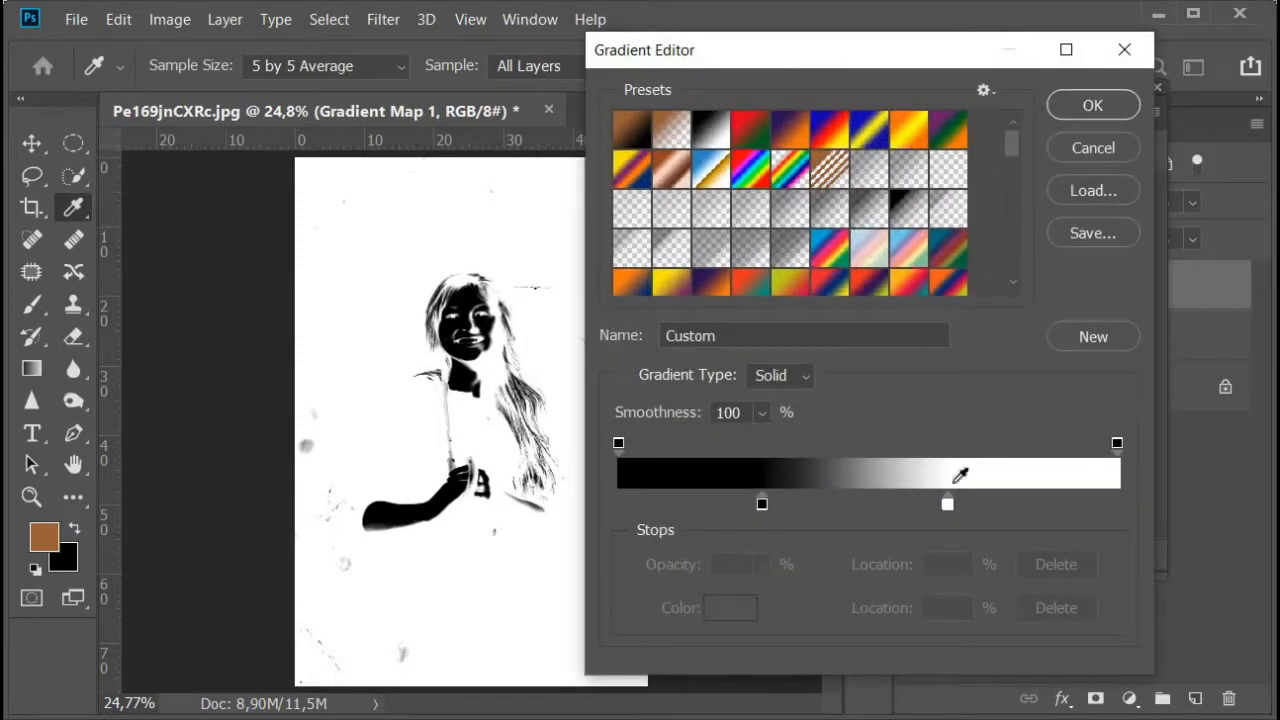
drag(946, 503, 1073, 503)
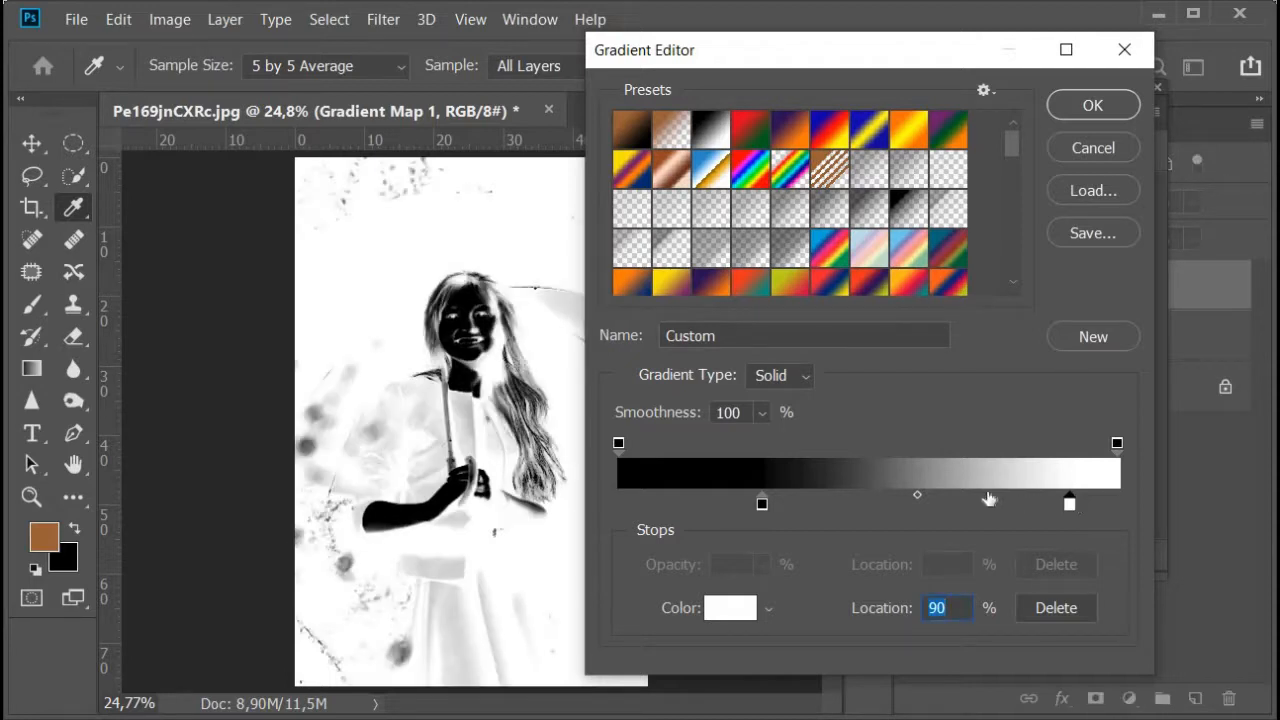
drag(763, 506, 970, 510)
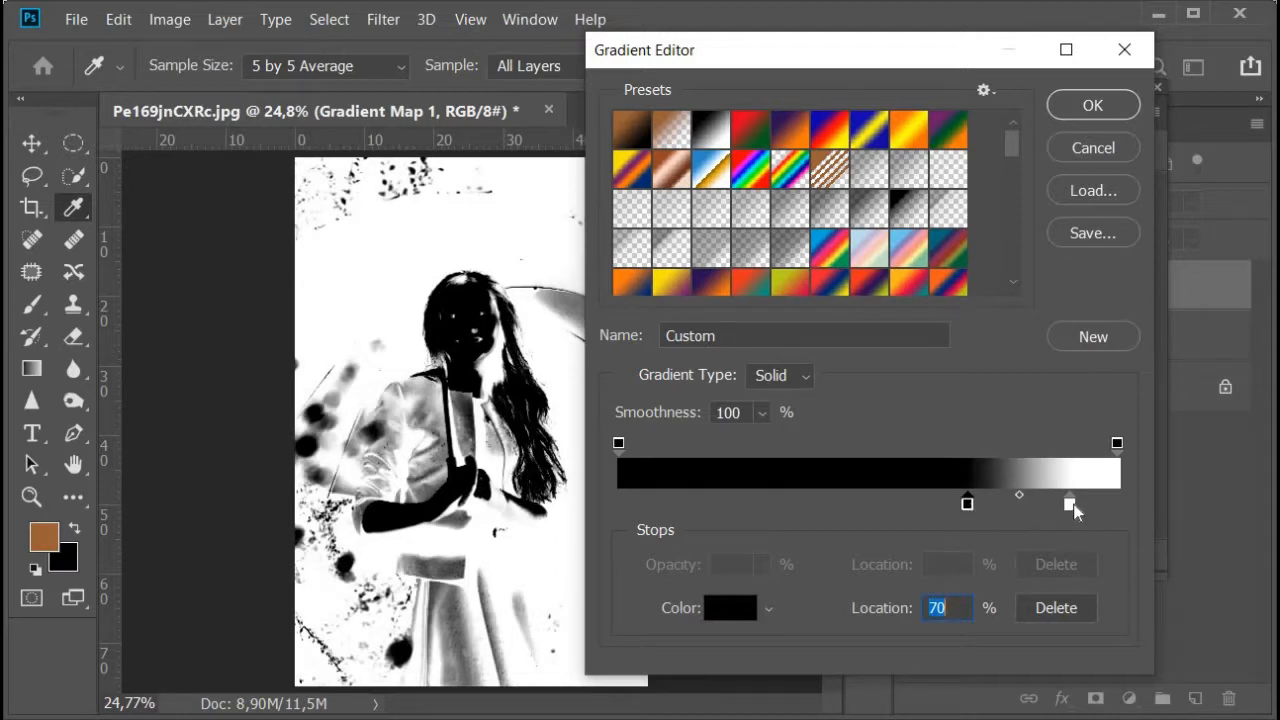
drag(1072, 508, 1089, 512)
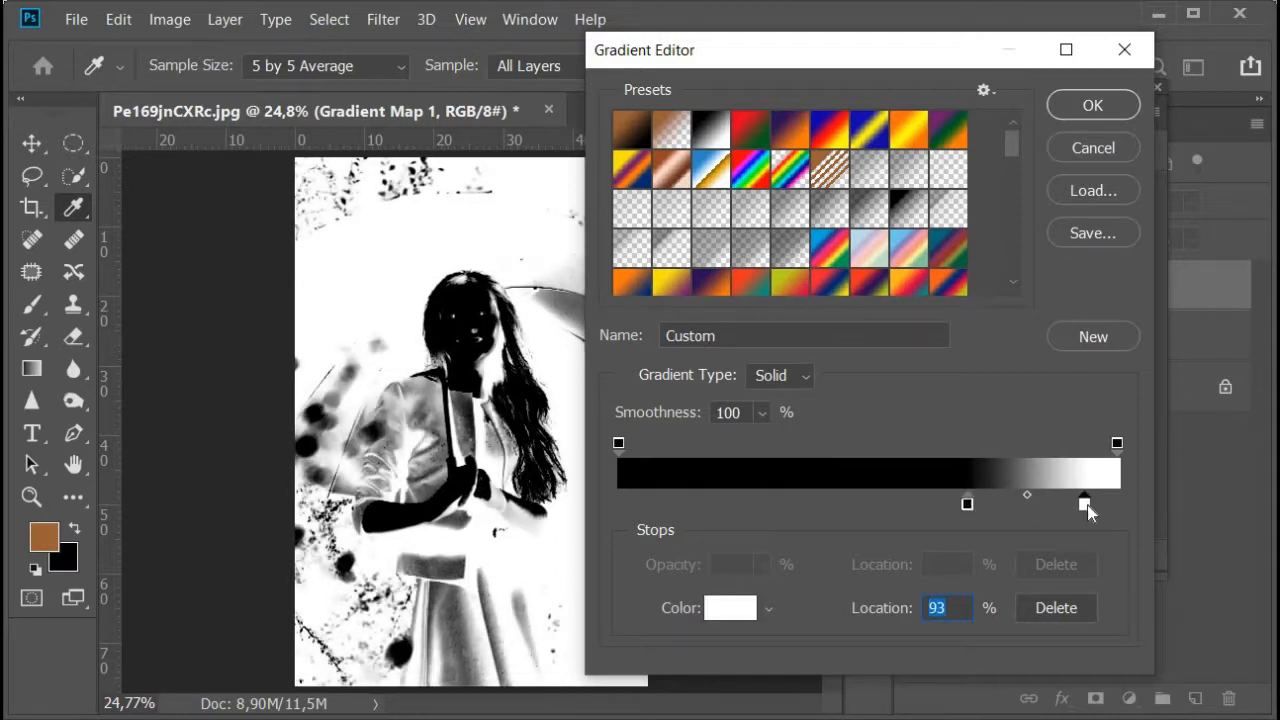
drag(967, 506, 961, 507)
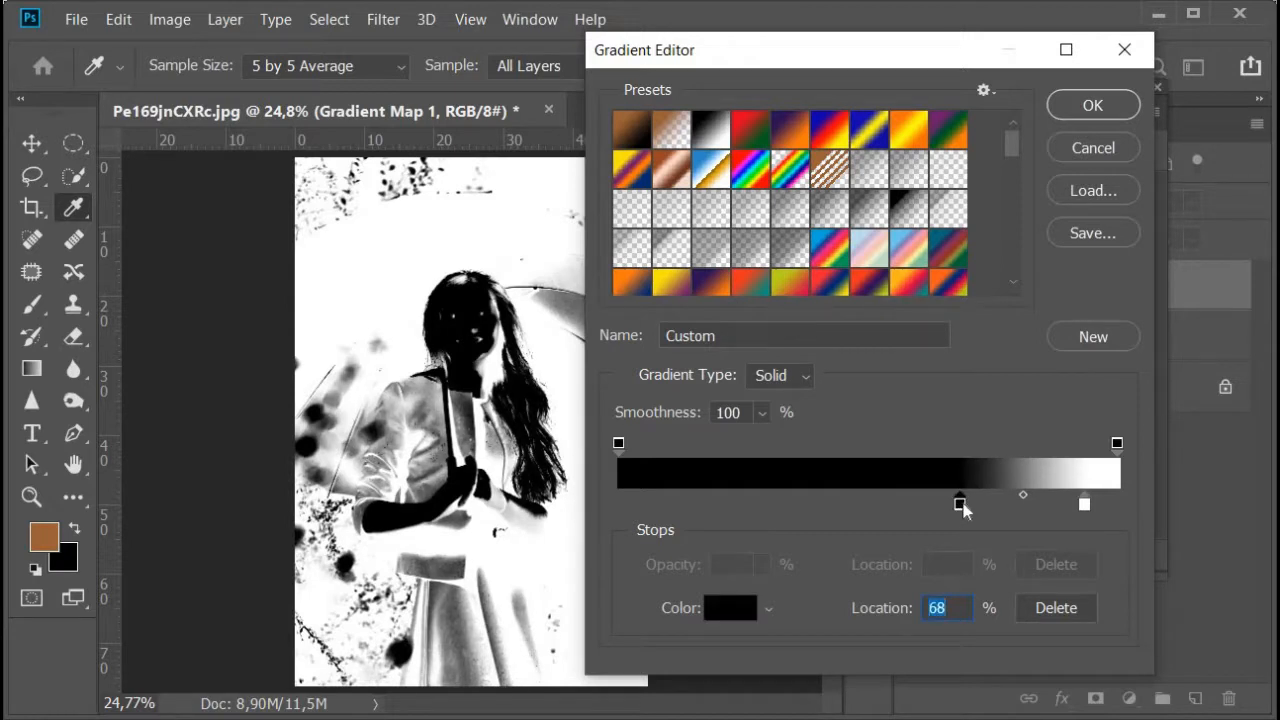
click(1092, 106)
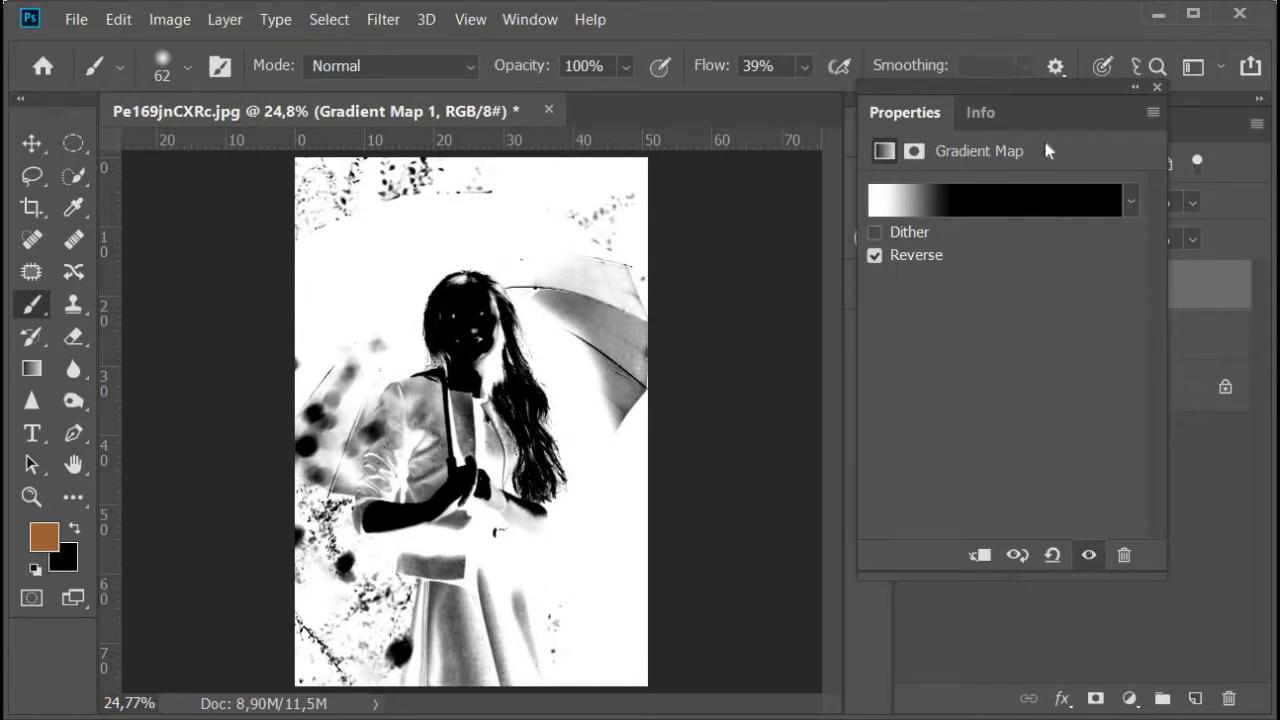
click(1157, 90)
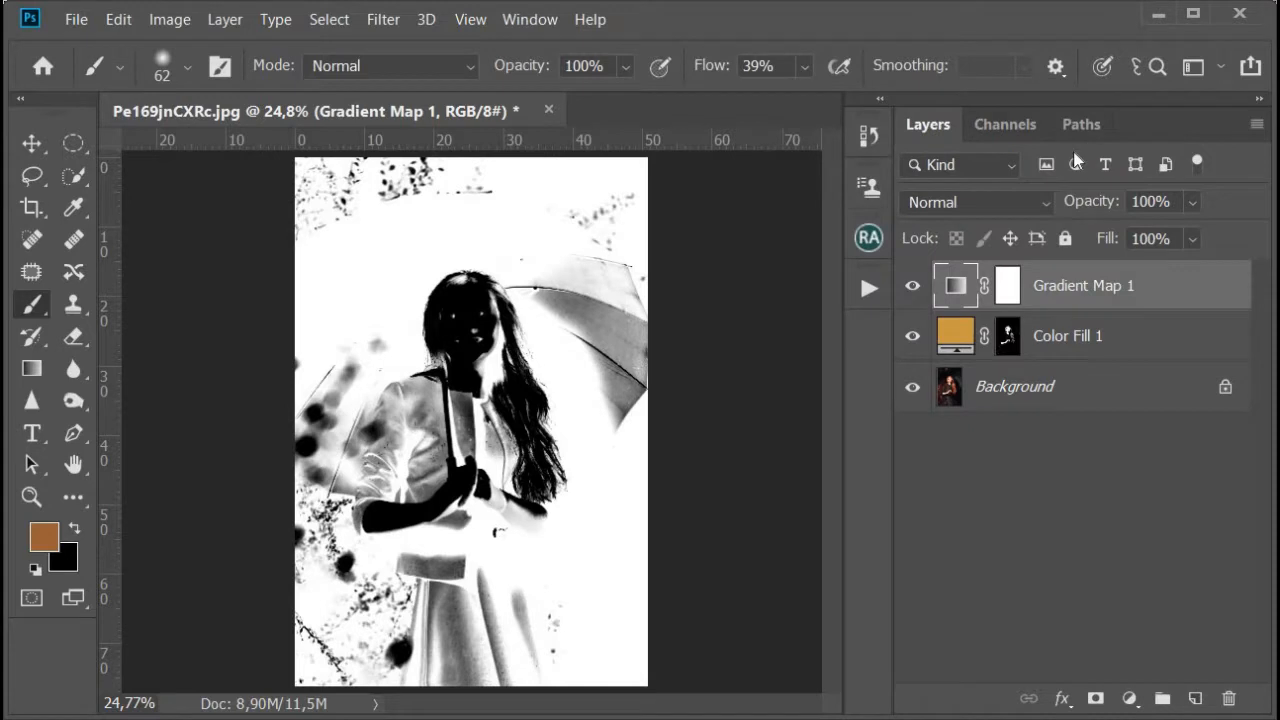
- Load a selection of the dark areas from the RGB channel of the reversed map, and hide Gradient Map 1
click(1020, 125)
ctrl+click(935, 176)
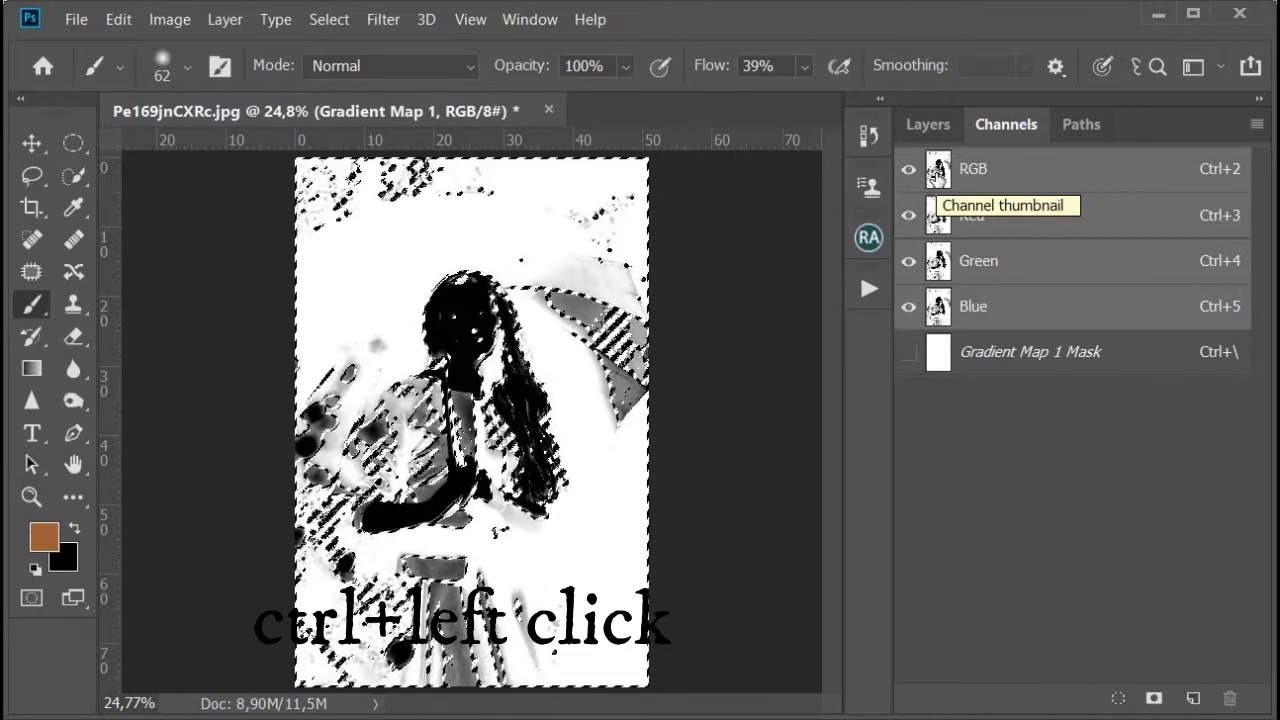
click(930, 125)
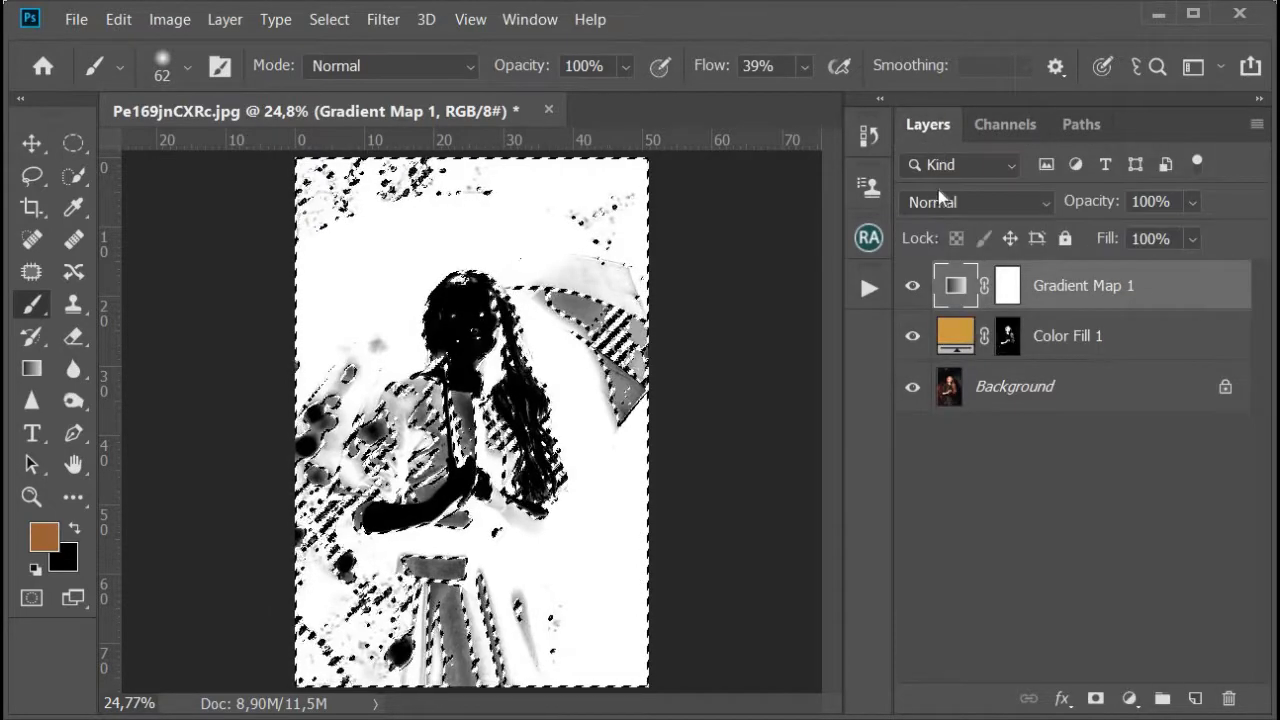
click(912, 287)
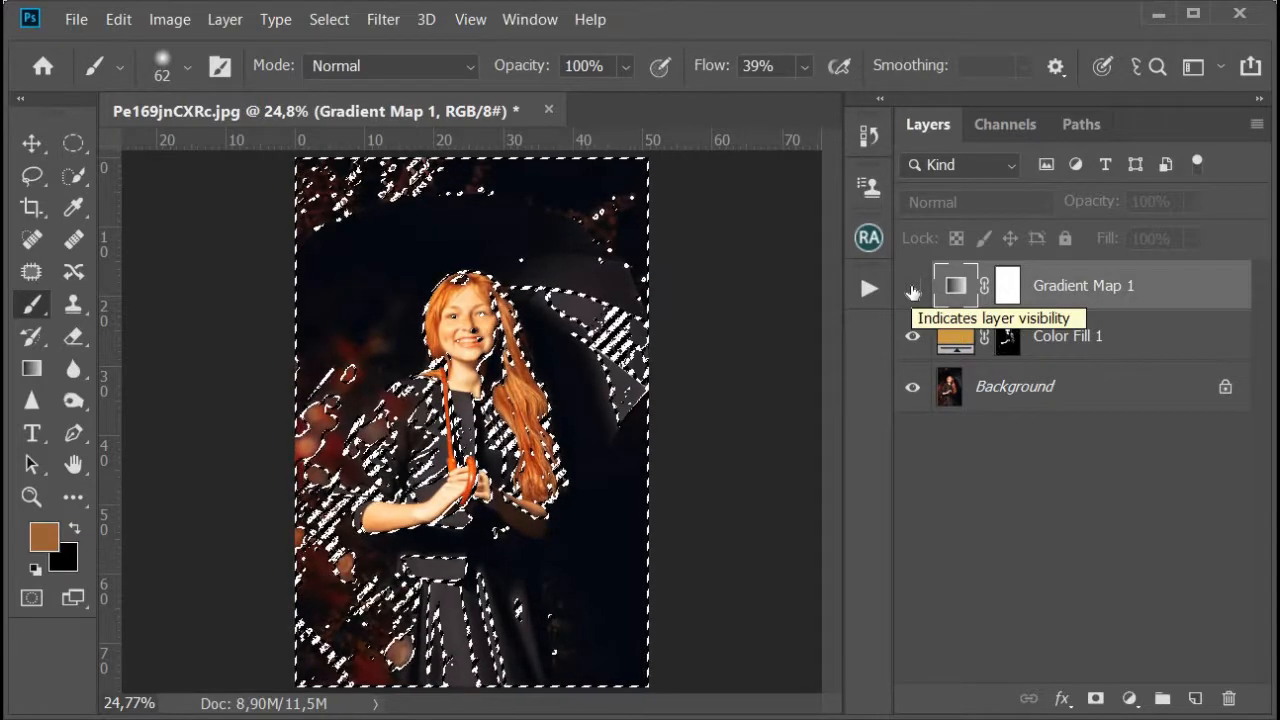
- Add a Hue/Saturation adjustment layer above Color Fill 1, masked by the selection of the dark areas
click(1148, 344)
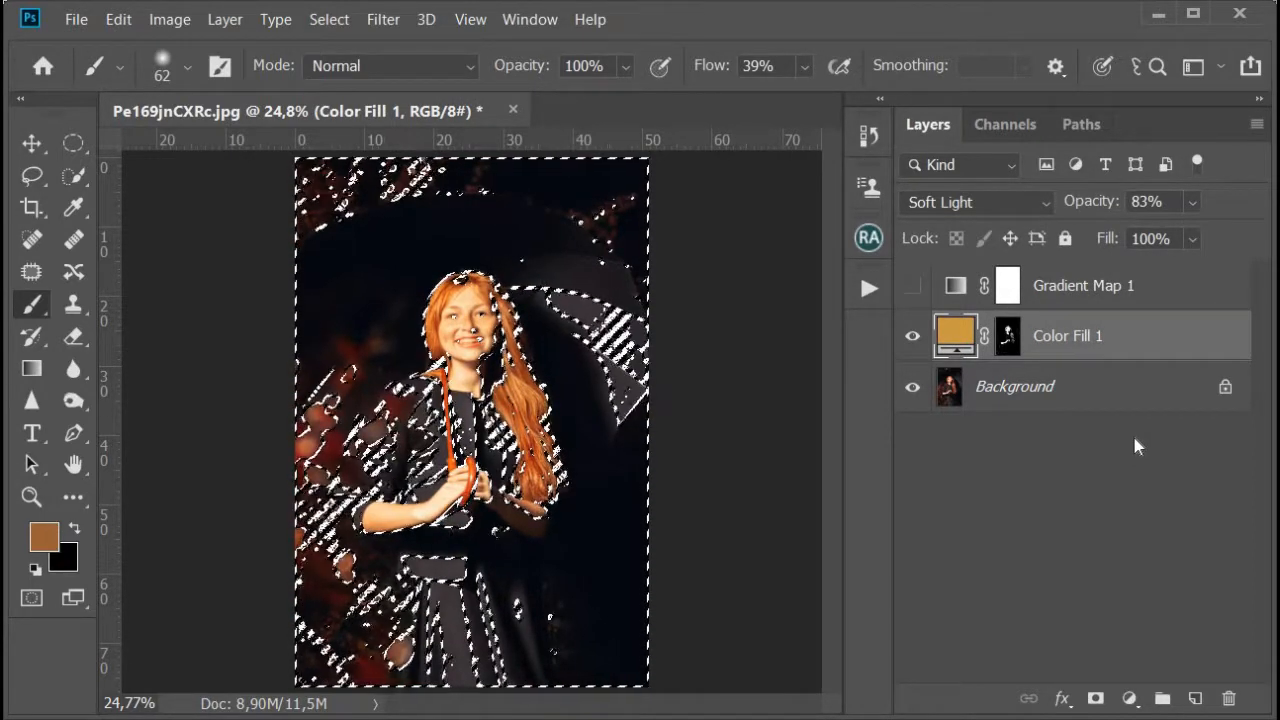
click(1129, 698)
click(1195, 460)
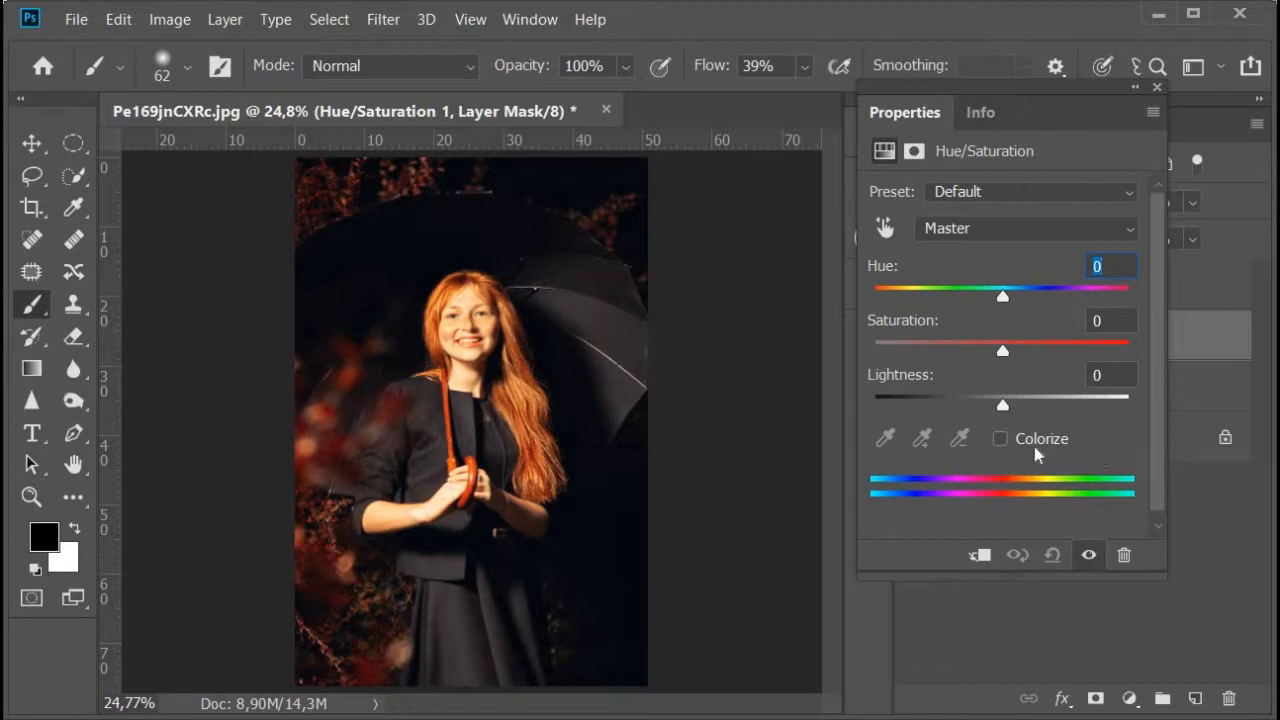
- Colorize the Hue/Saturation 1 adjustment with a hue of 168 and a saturation of 40
click(1000, 438)
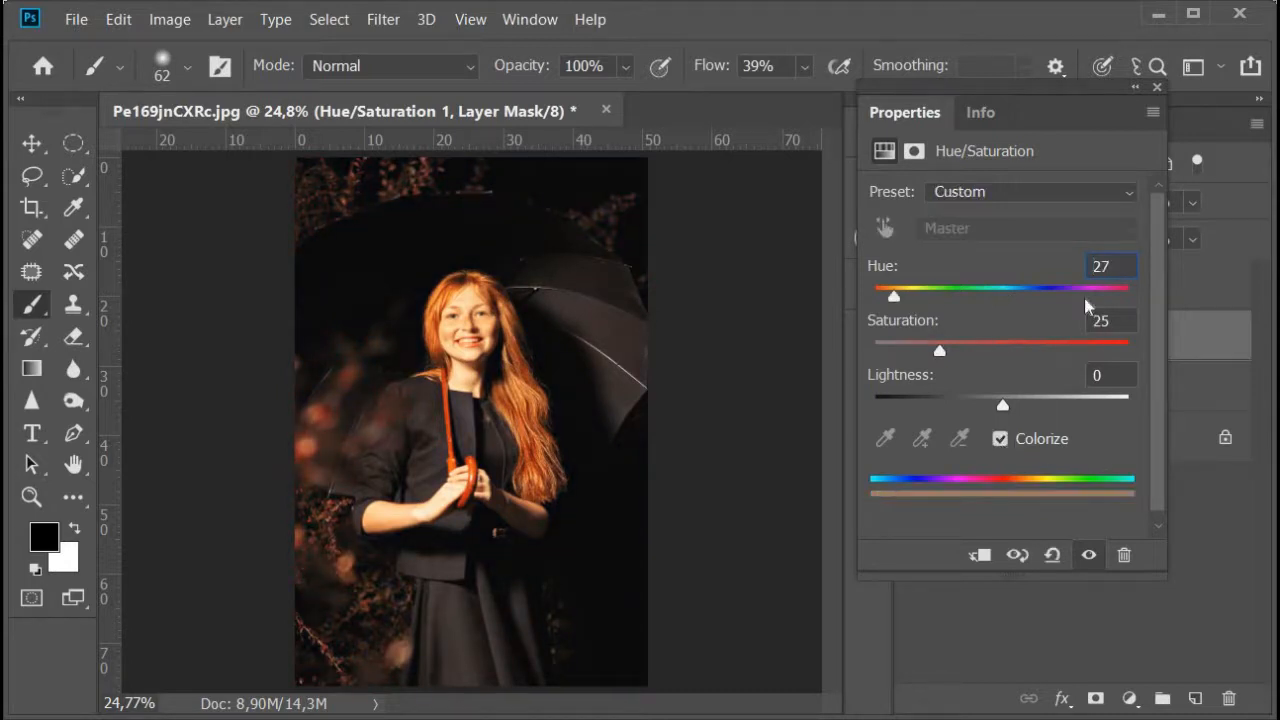
click(1090, 267)
text(168)
key(Tab)
text(40)
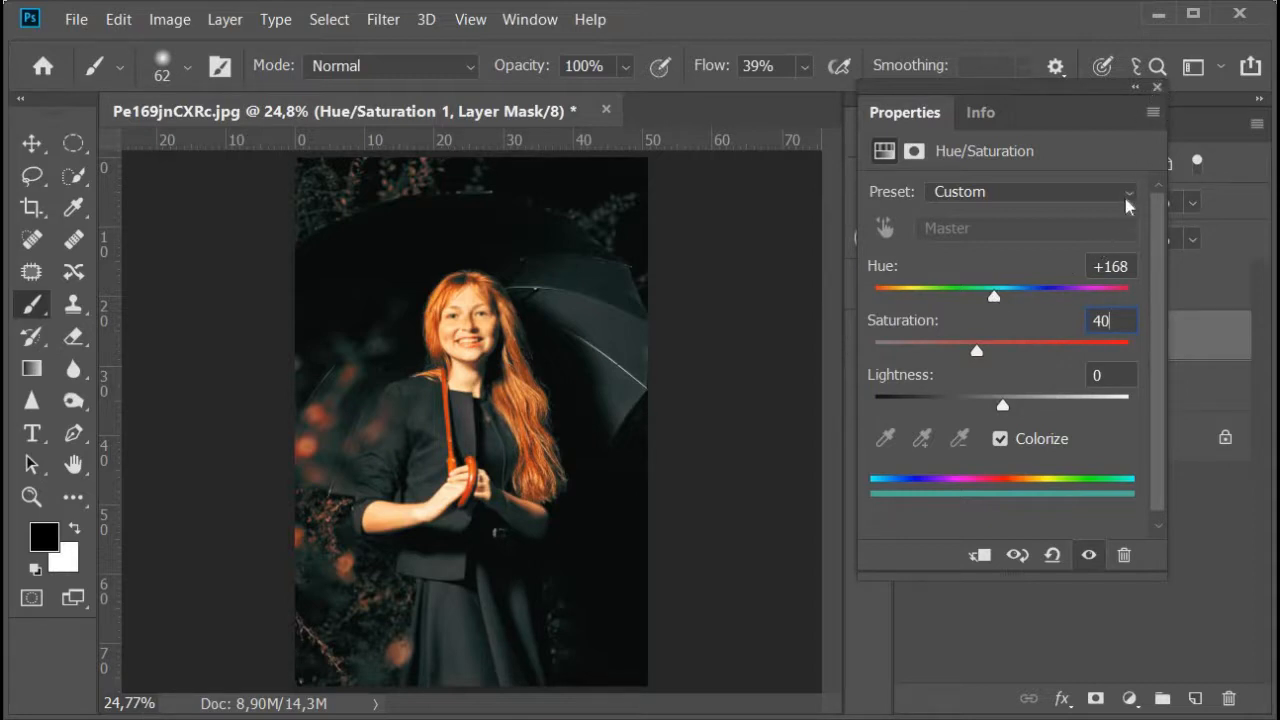
click(1158, 88)
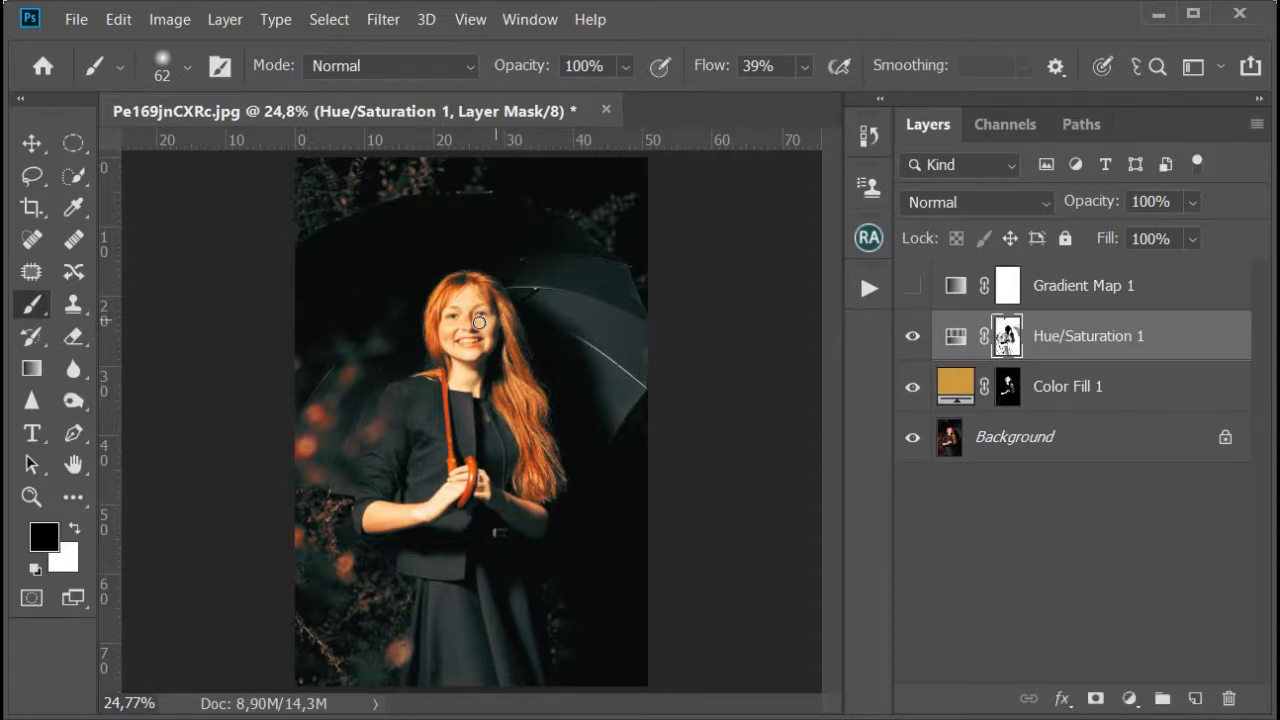
- Paint black over the woman's hair and skin on the Hue/Saturation 1 mask, using a 116 px brush at 44% flow
scroll(475, 322, up, 4)
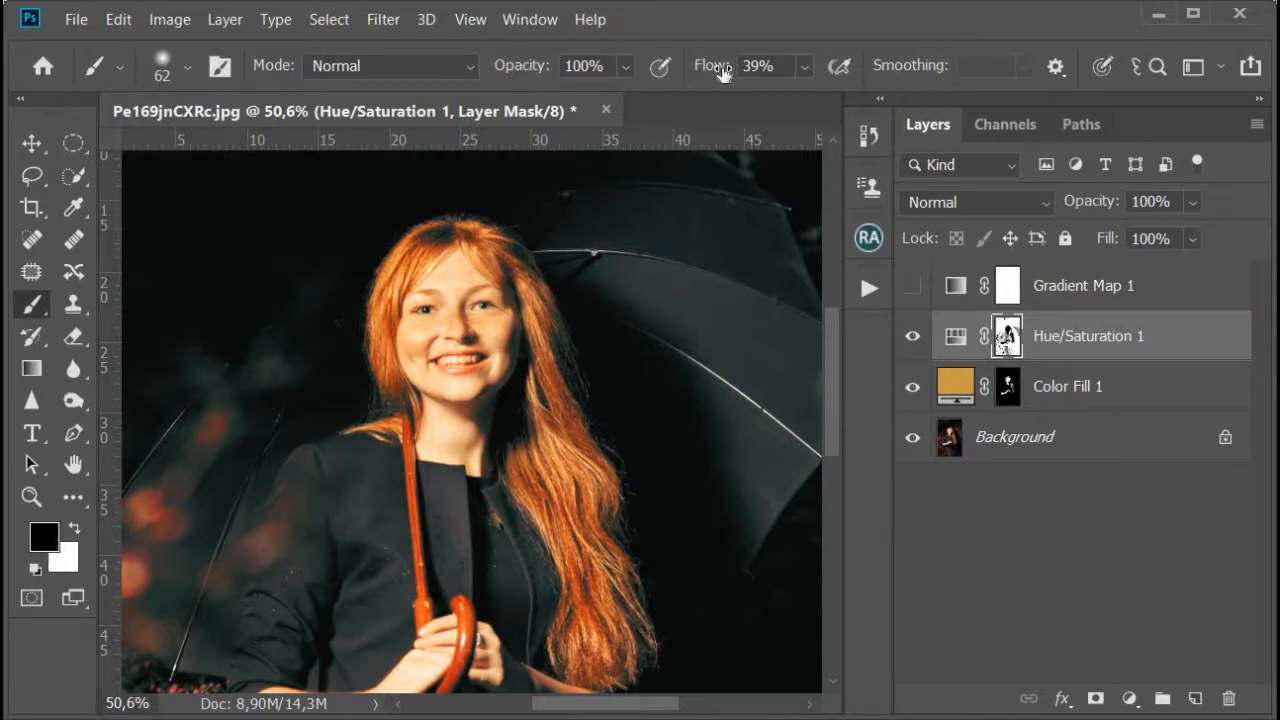
drag(716, 73, 725, 71)
ctrl+right_click(424, 264)
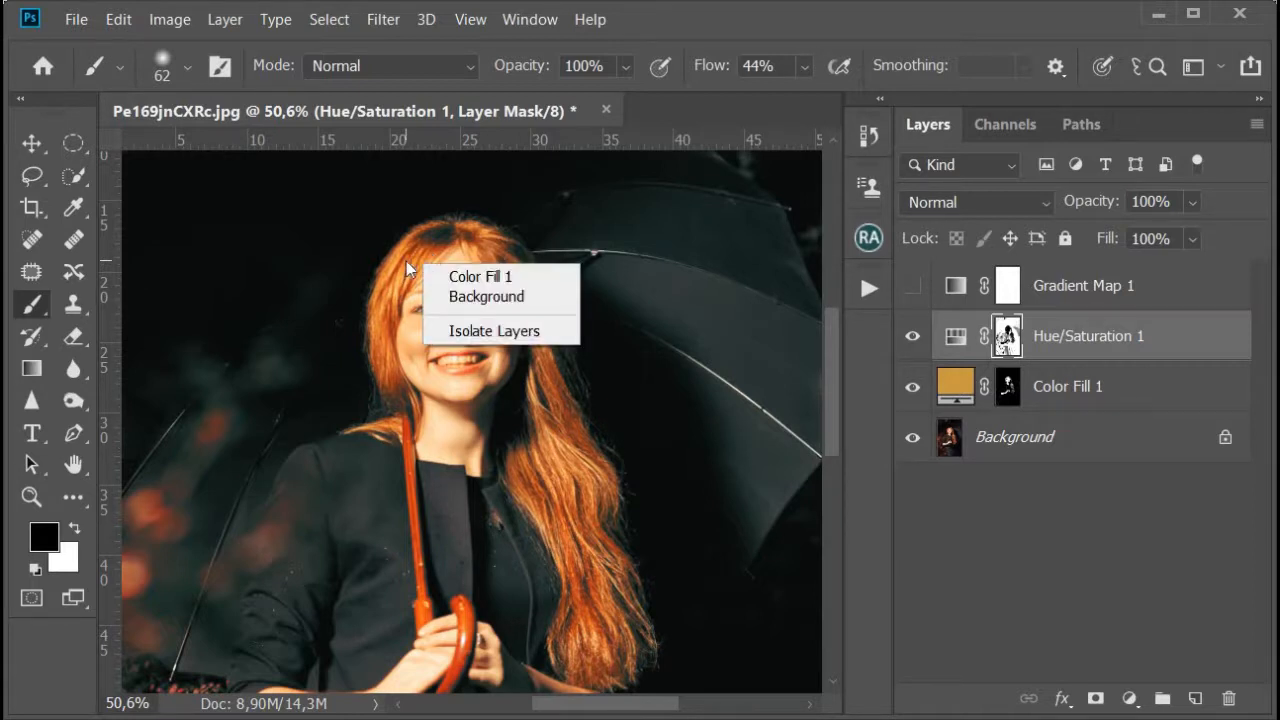
drag(406, 261, 430, 261)
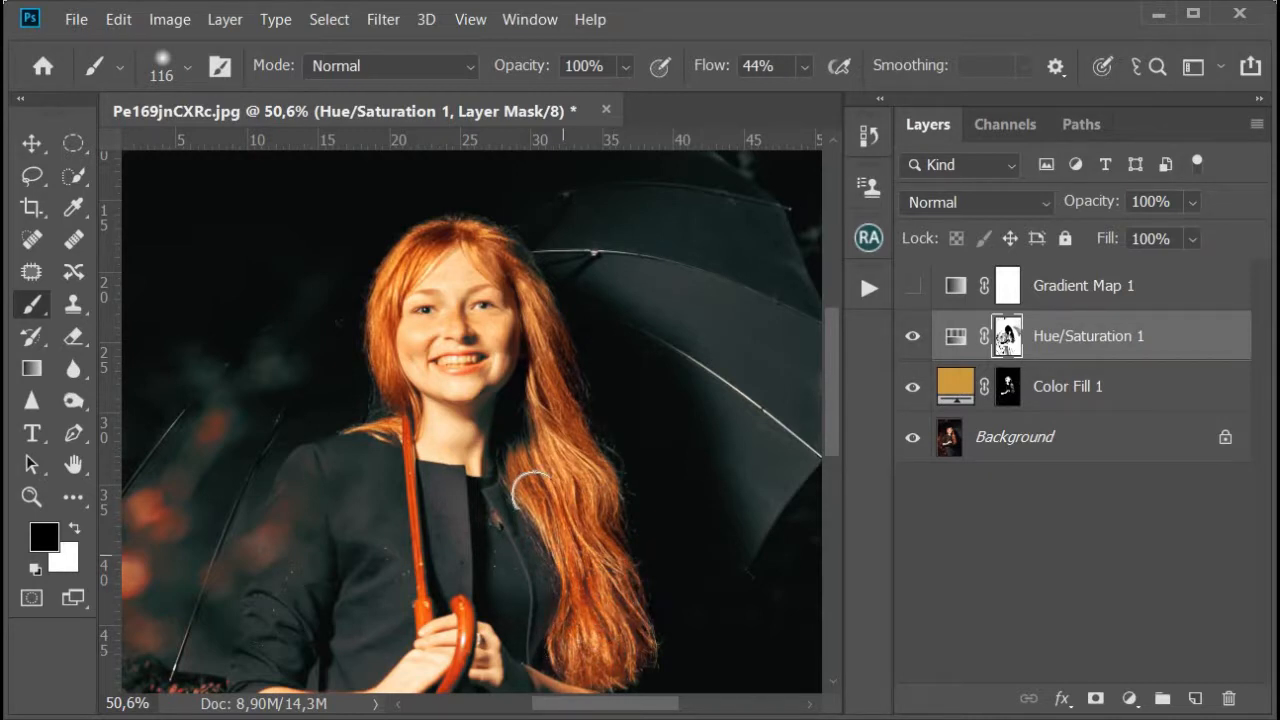
scroll(519, 405, up, 3)
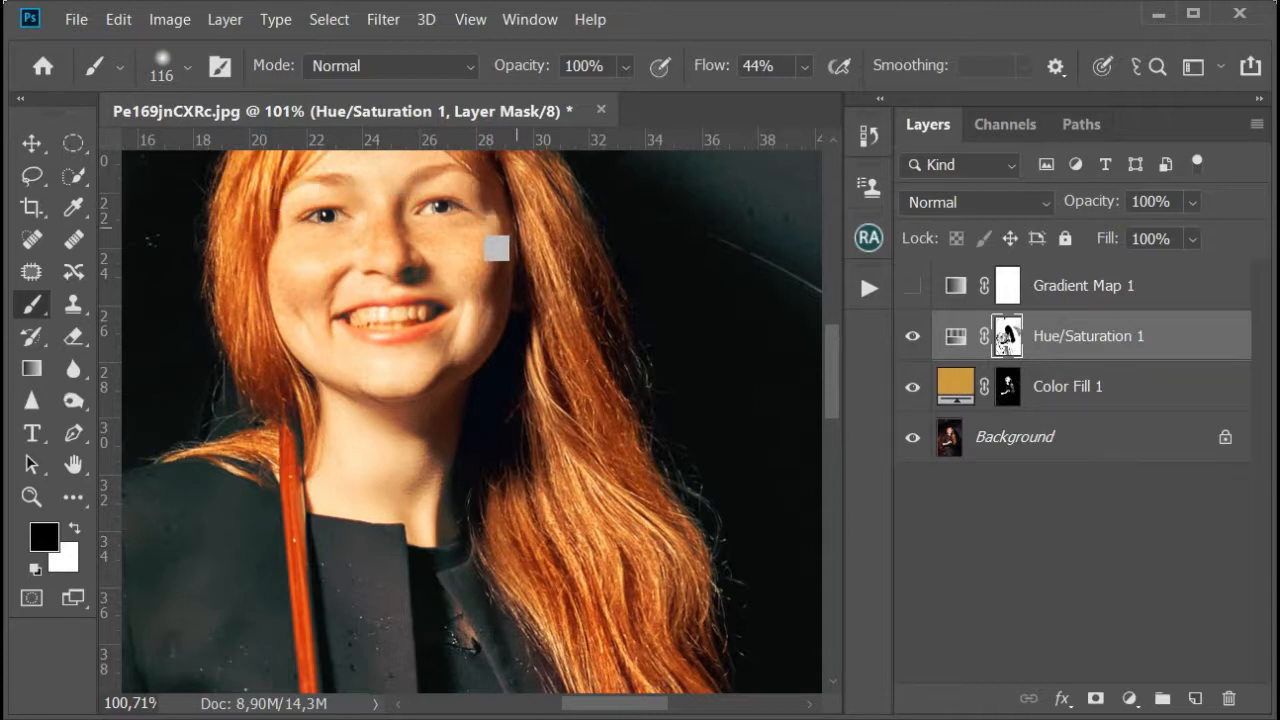
scroll(500, 277, down, 3)
scroll(510, 290, down, 3)
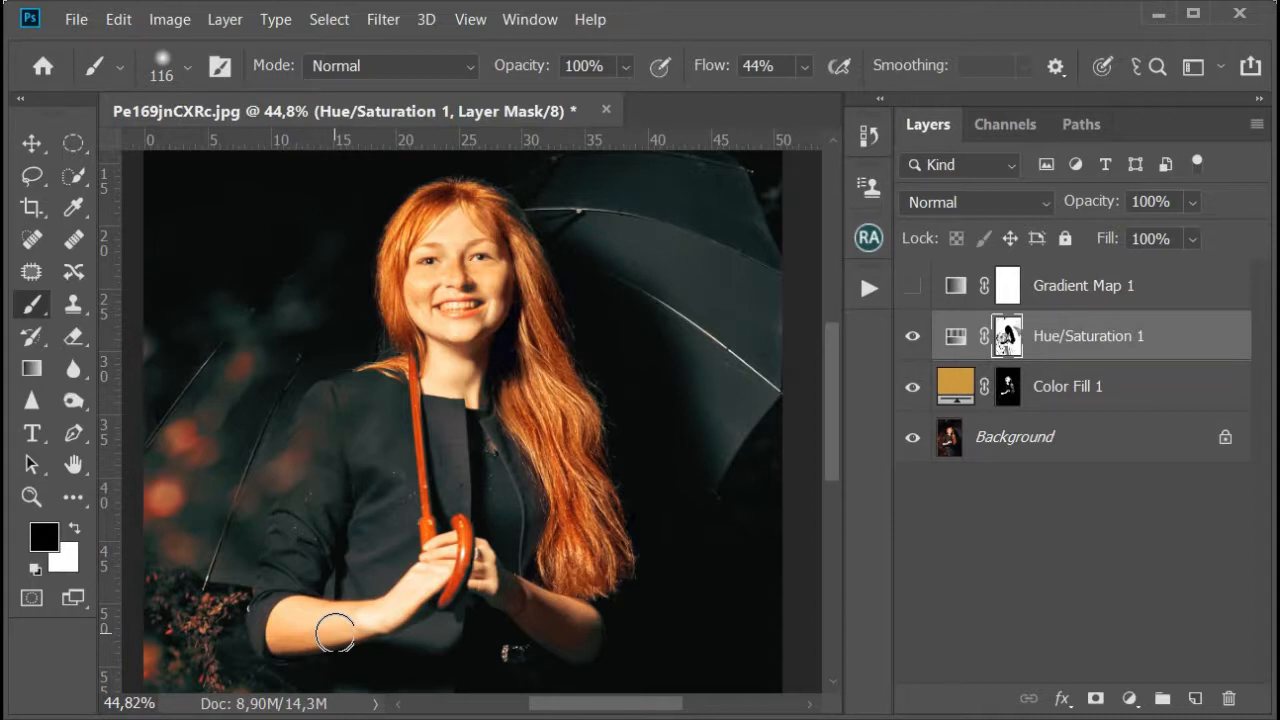
- Add a Solid Color fill layer in #107571 above Hue/Saturation 1 and set its blend mode to Soft Light
click(1129, 699)
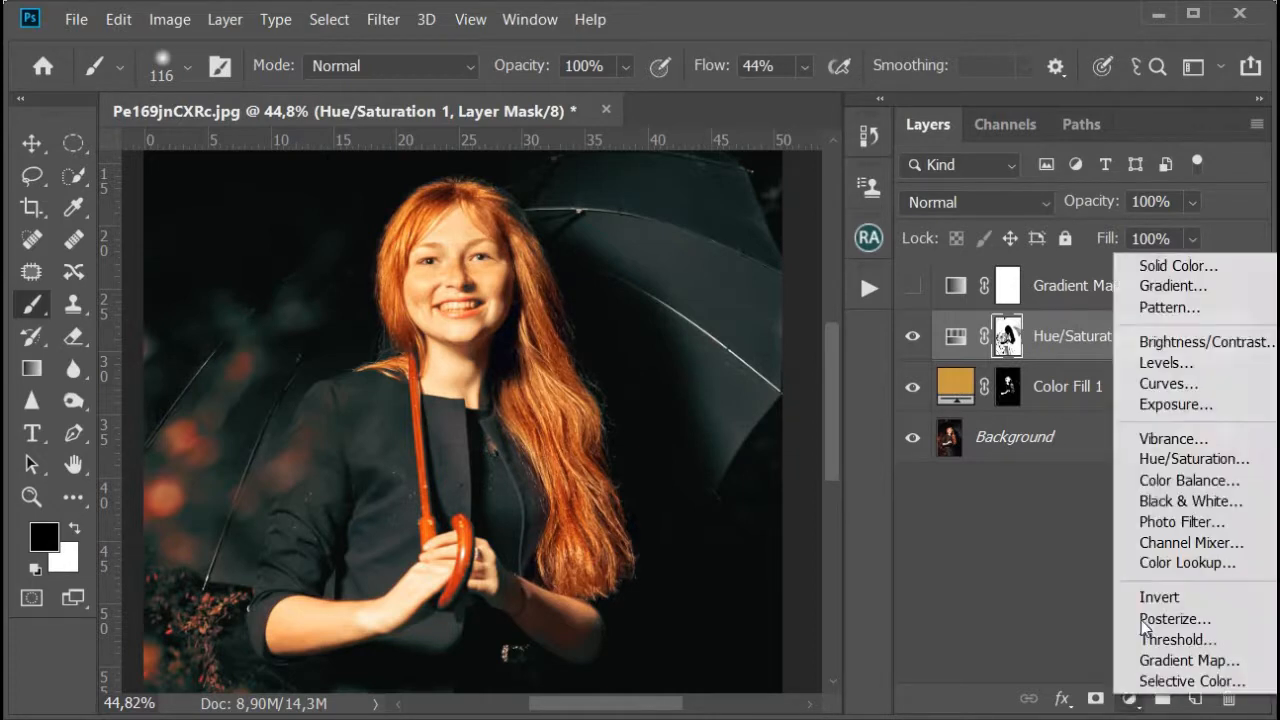
click(1175, 268)
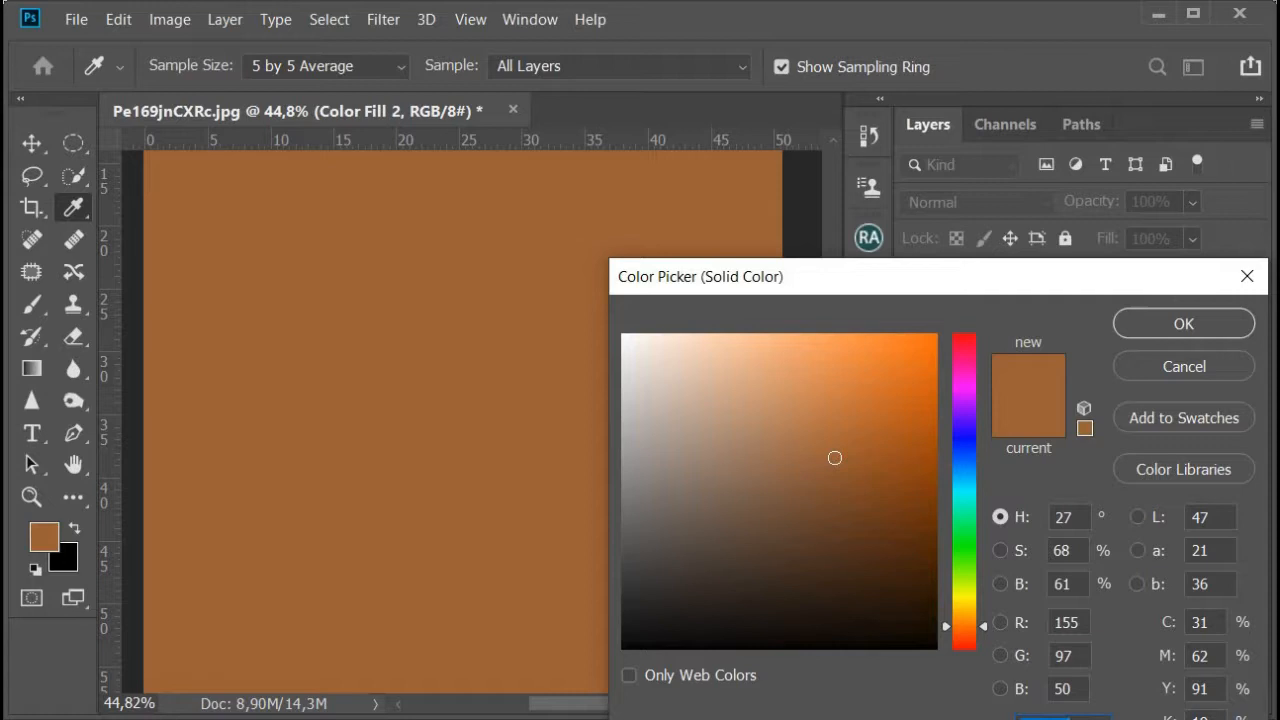
drag(1040, 285, 1021, 231)
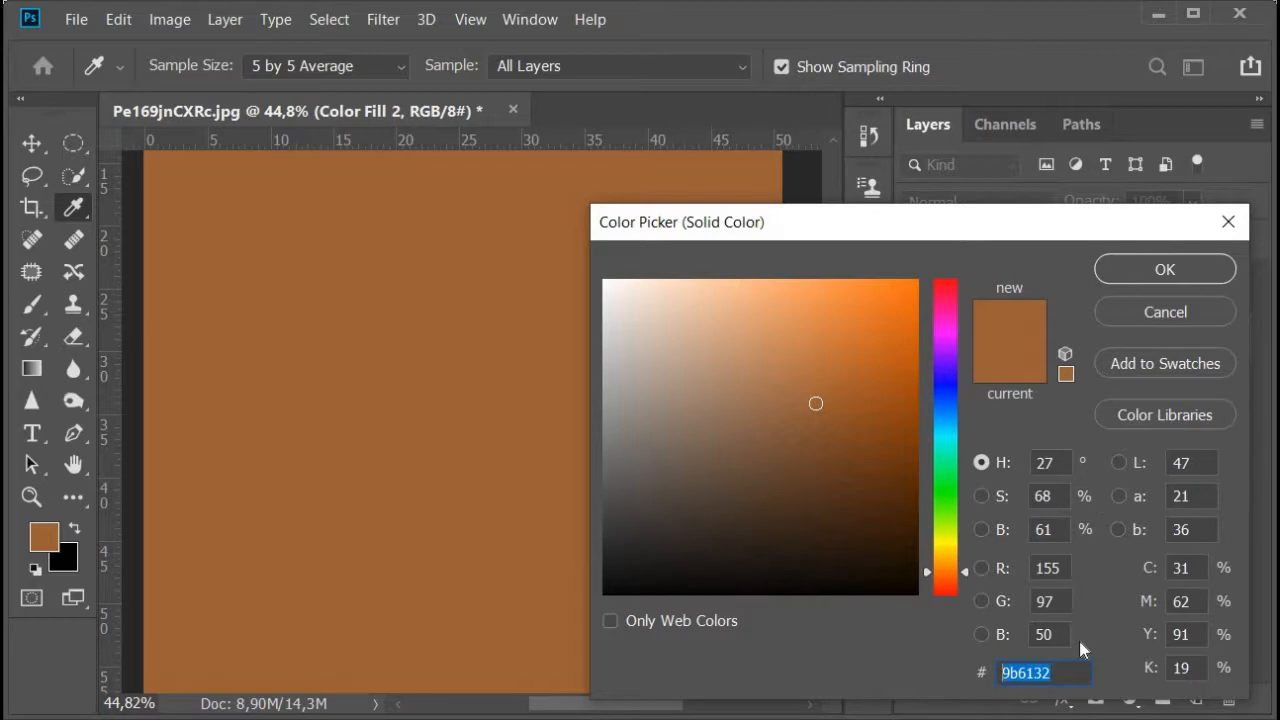
text(107571)
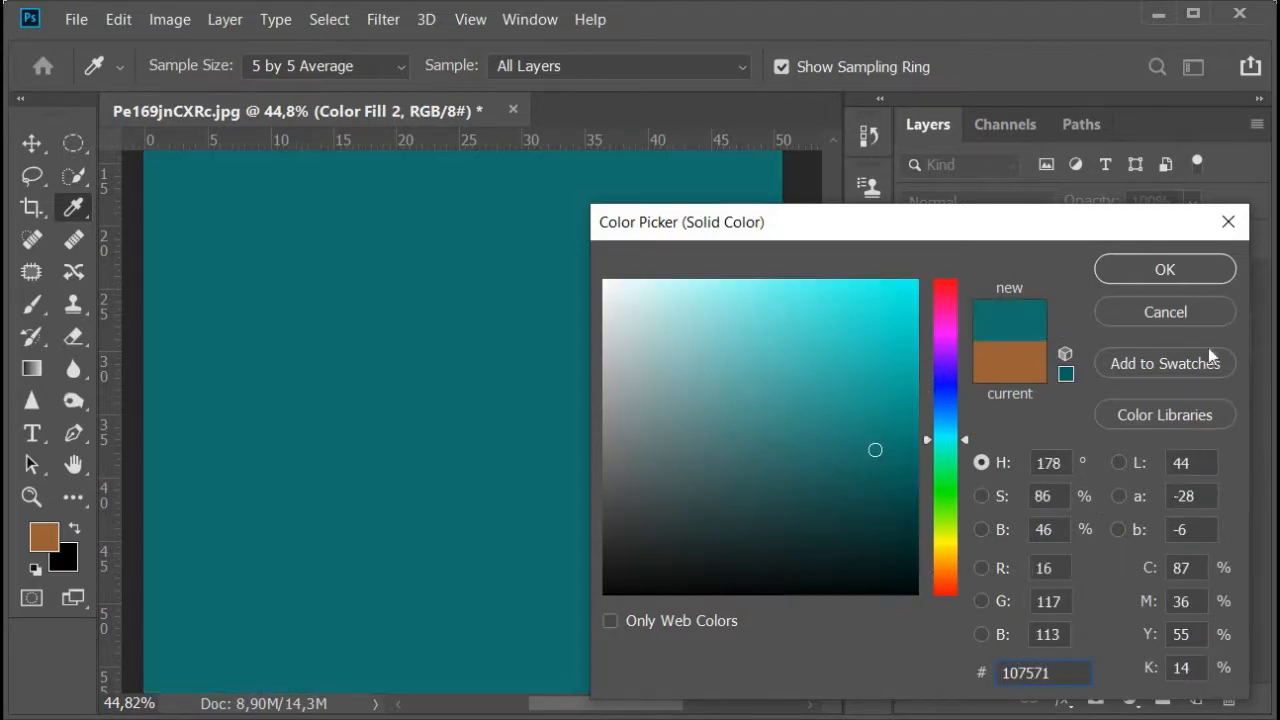
click(1195, 266)
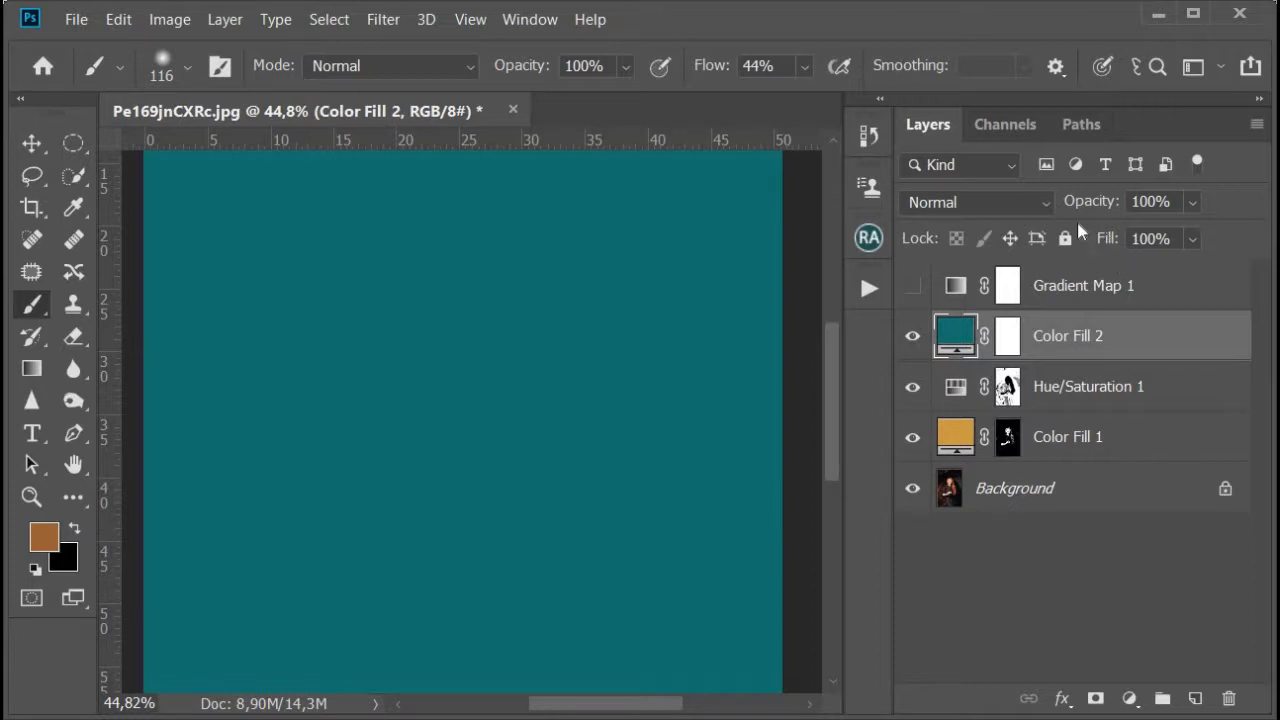
click(1004, 207)
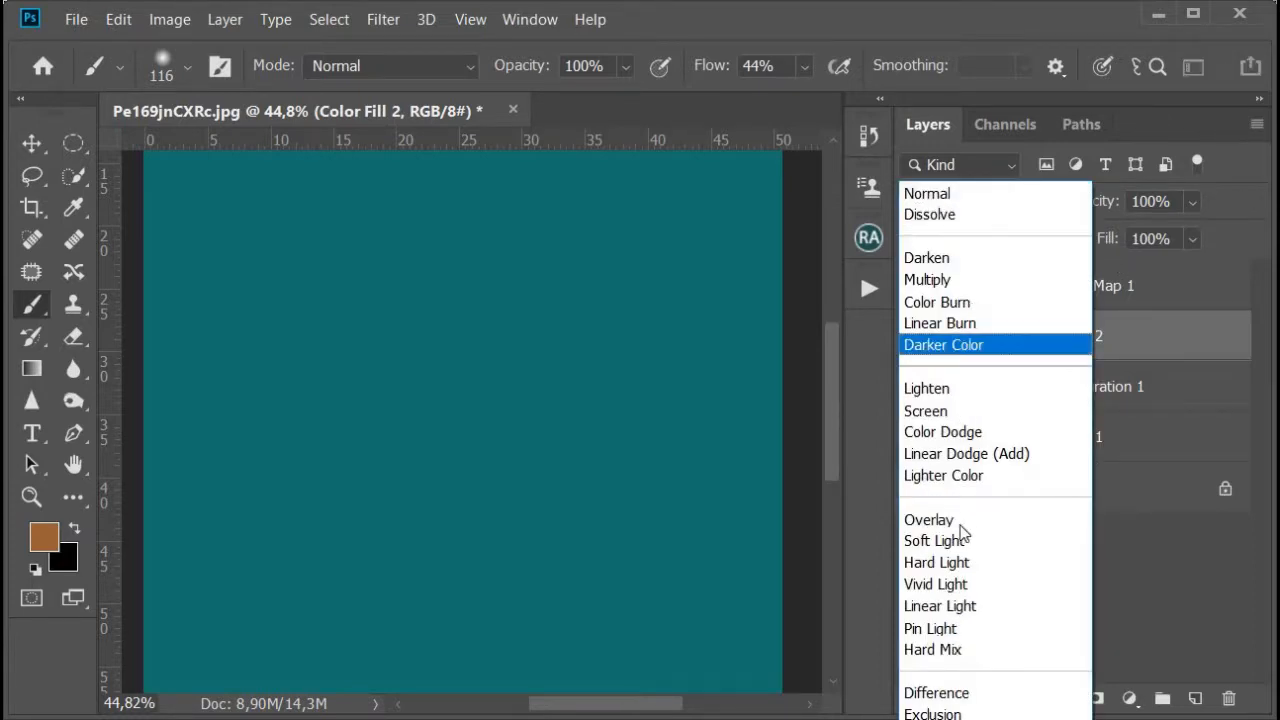
click(962, 545)
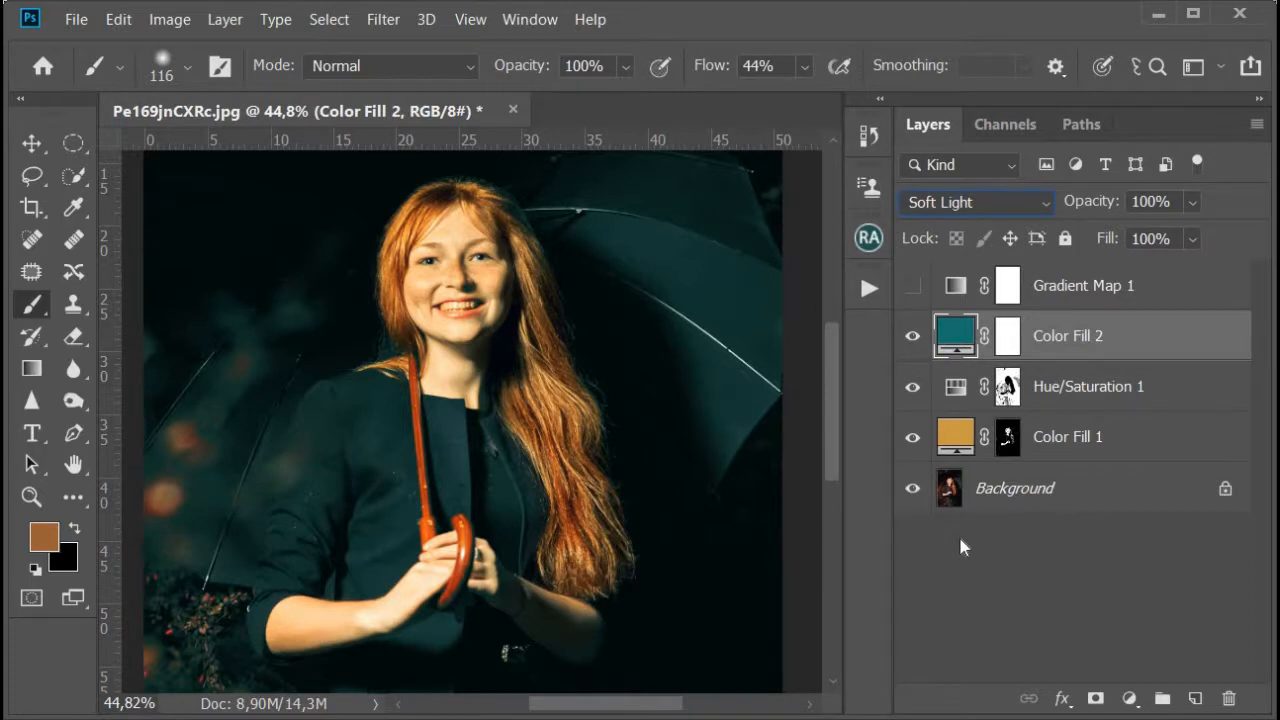
- Show the Gradient Map 1 layer again and turn off the reversal of its gradient
click(912, 285)
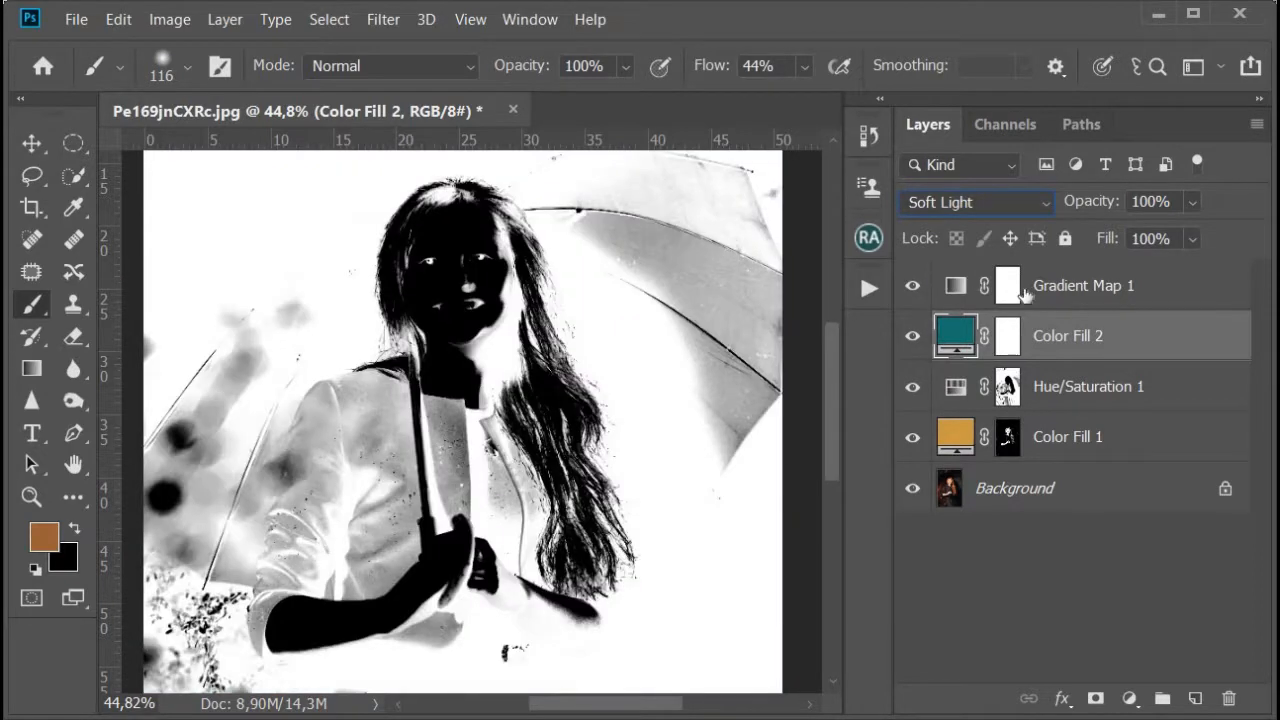
click(960, 290)
click(957, 290)
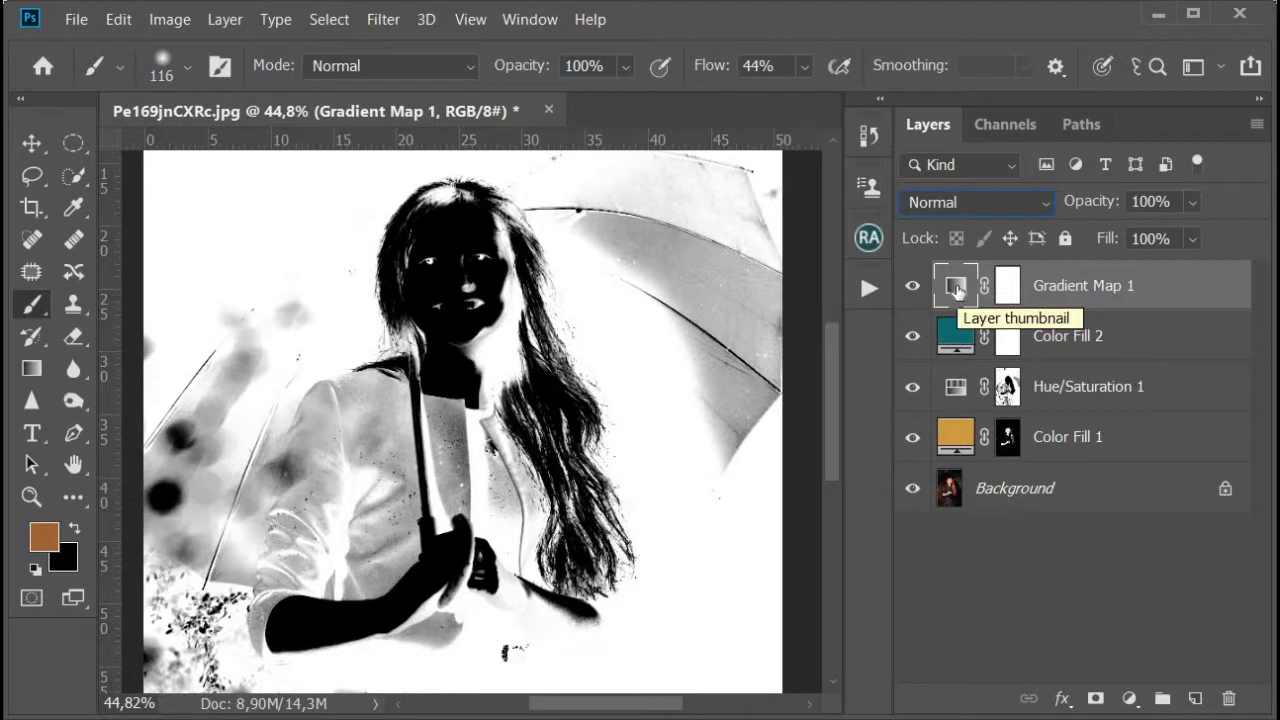
double_click(957, 290)
click(875, 255)
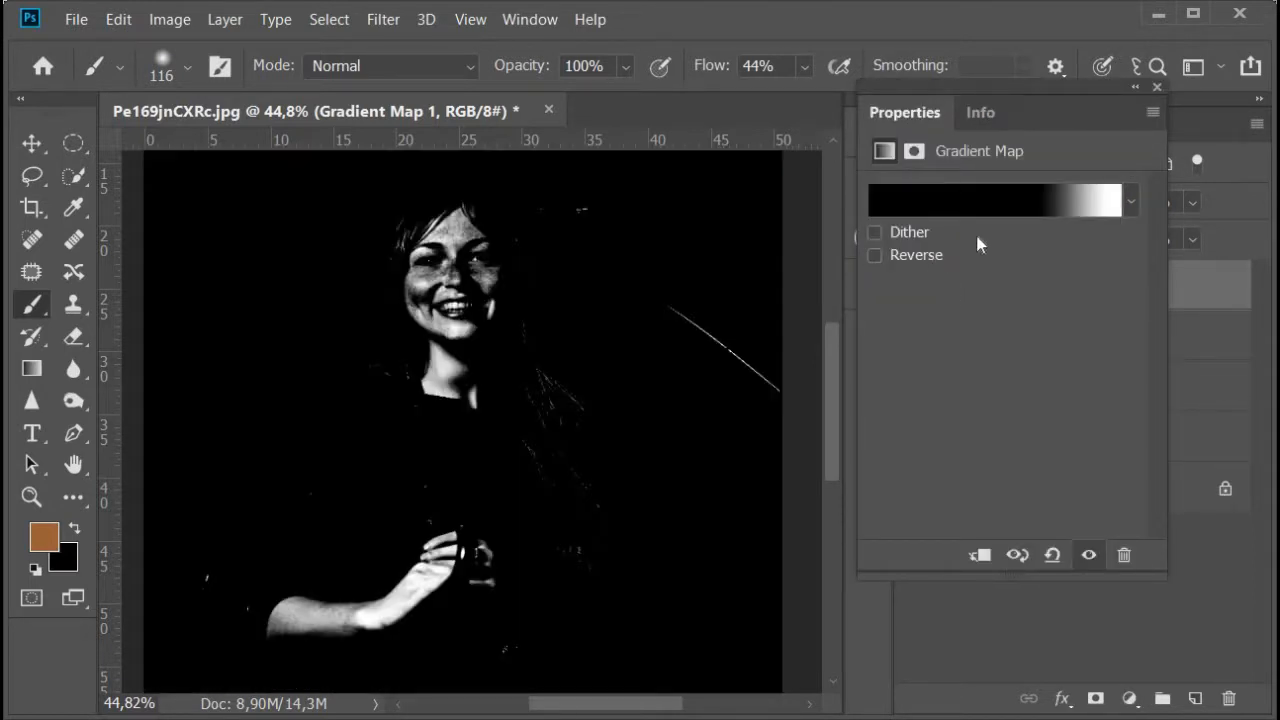
- Adjust the Gradient Map 1 stops, placing black at 6% and white at 63%
click(1001, 205)
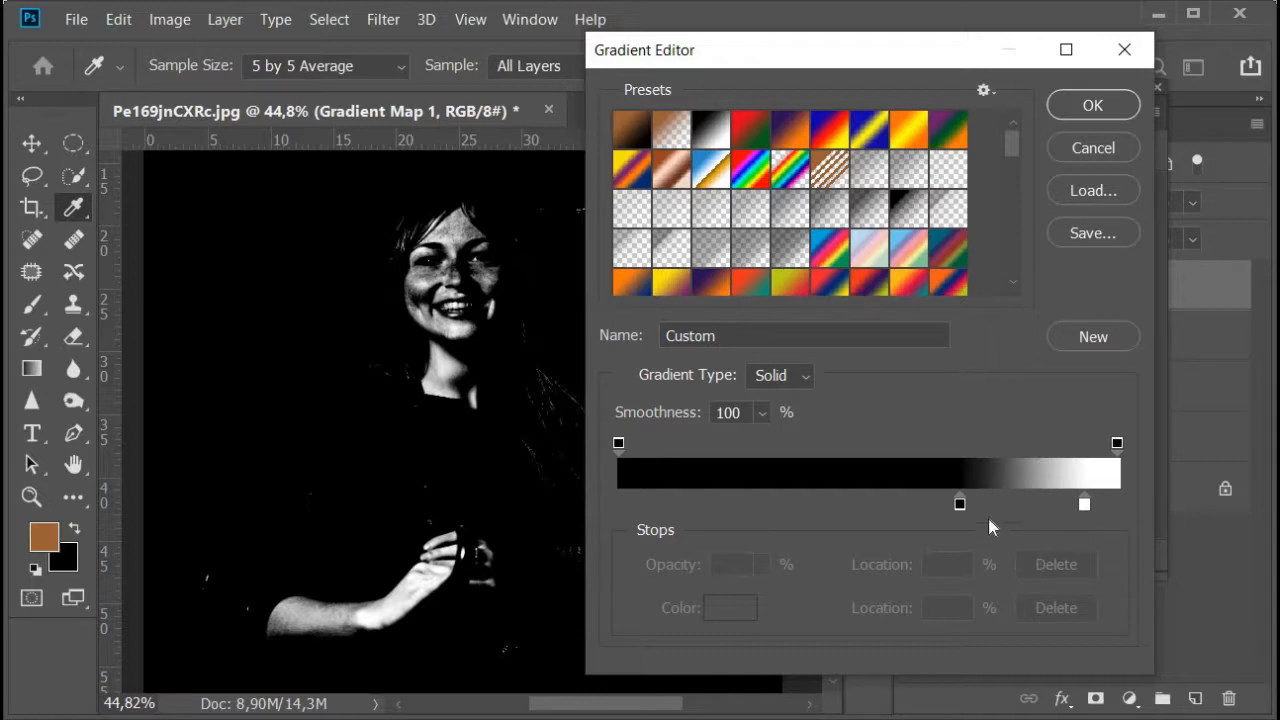
drag(960, 504, 649, 505)
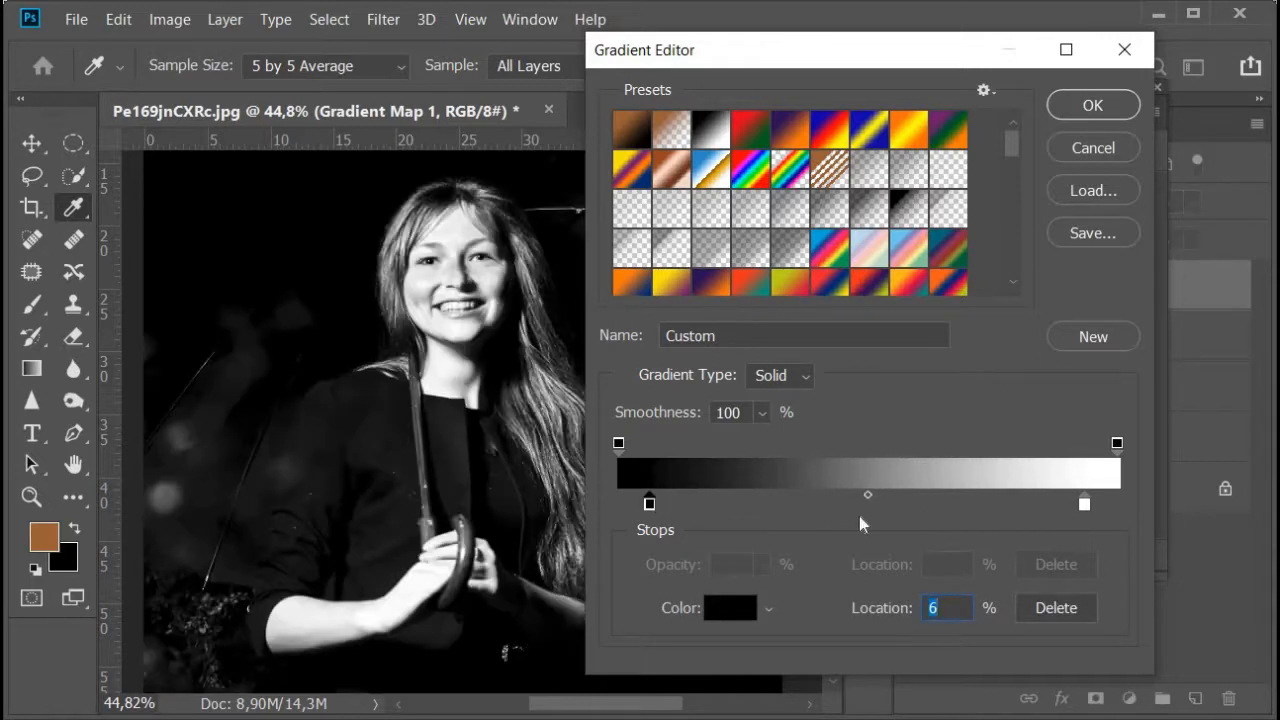
drag(1084, 503, 949, 503)
drag(790, 64, 886, 78)
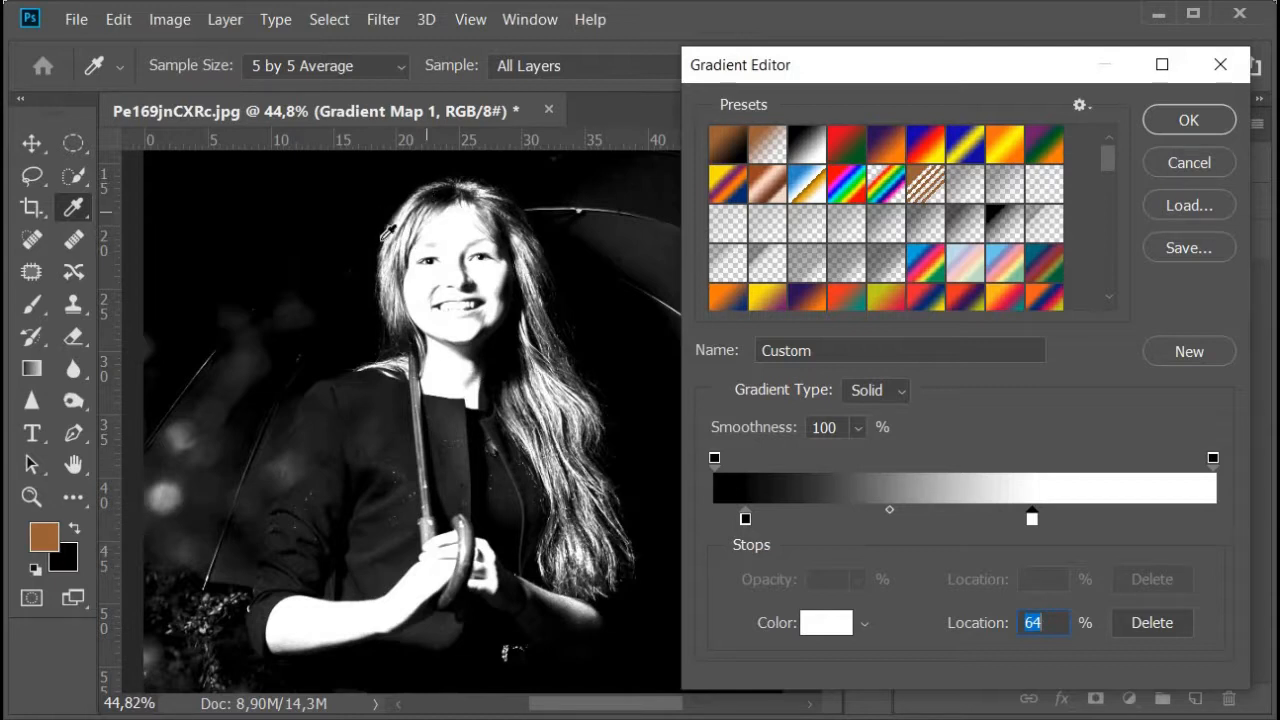
mouse_move(1030, 519)
mouse_down()
mouse_move(1057, 520)
mouse_move(1028, 520)
mouse_up()
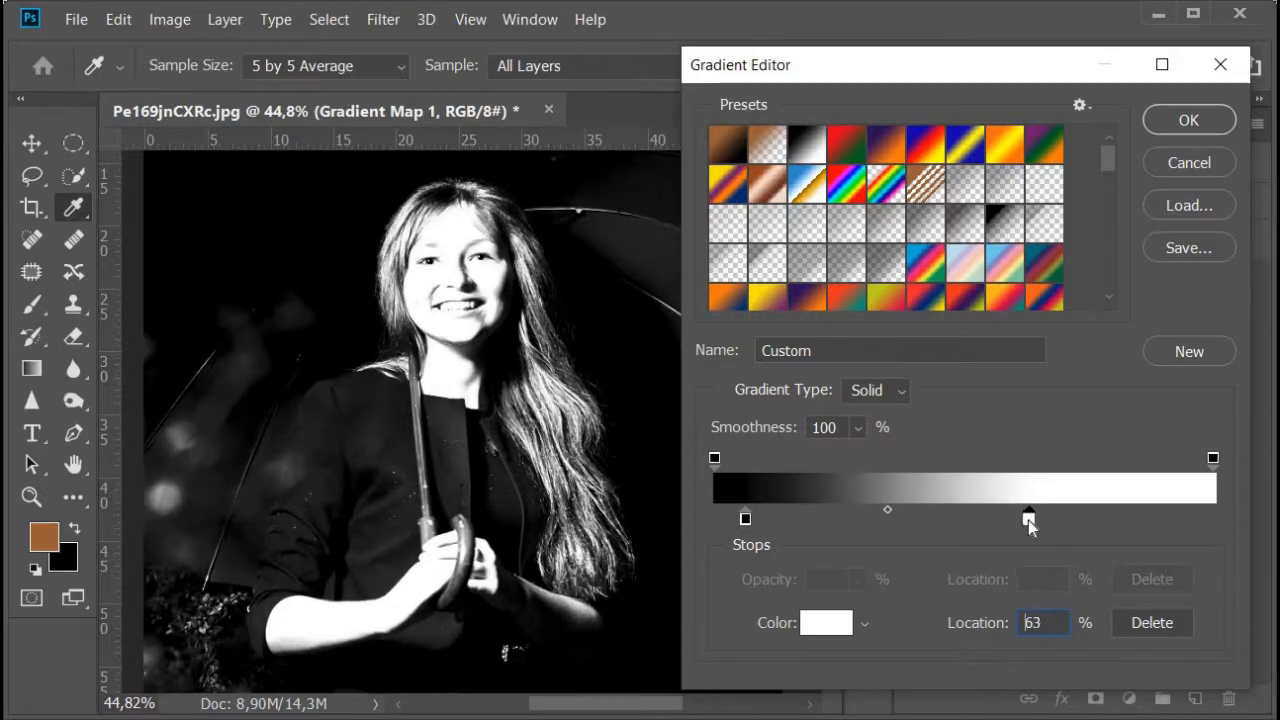
click(1200, 121)
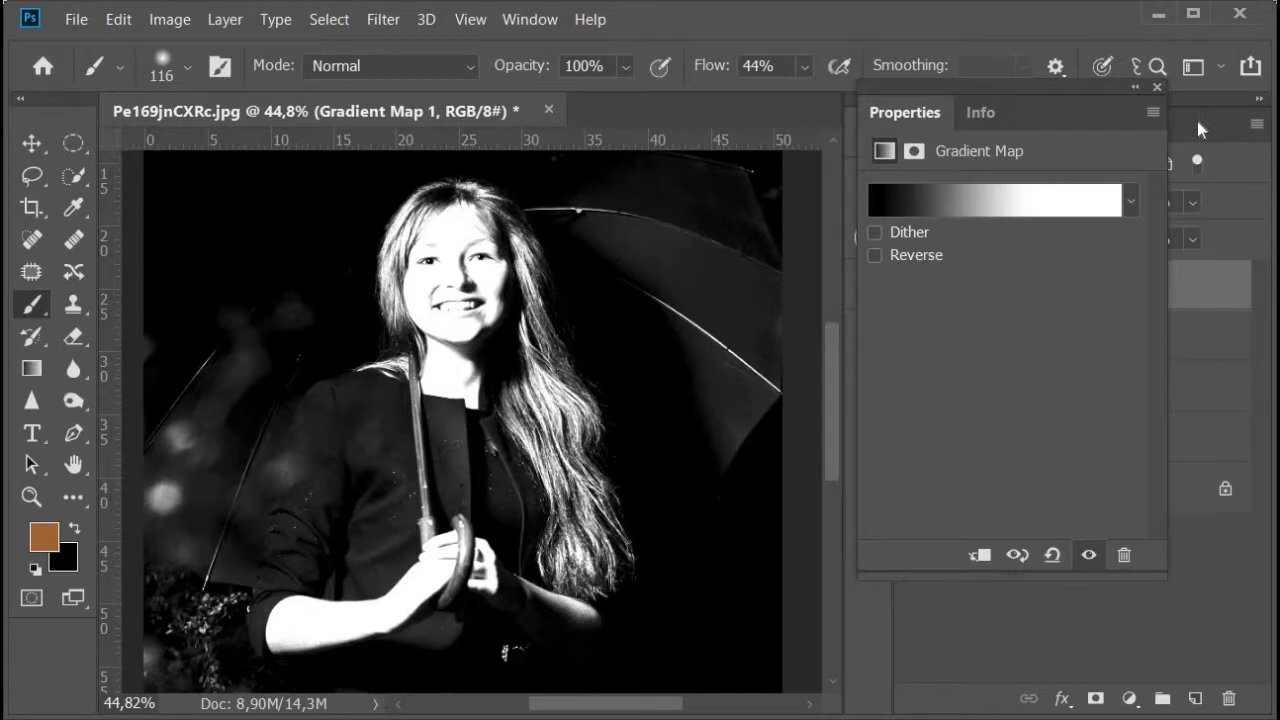
click(1157, 88)
- Load a selection of the bright areas from the RGB channel and hide Gradient Map 1
click(1017, 126)
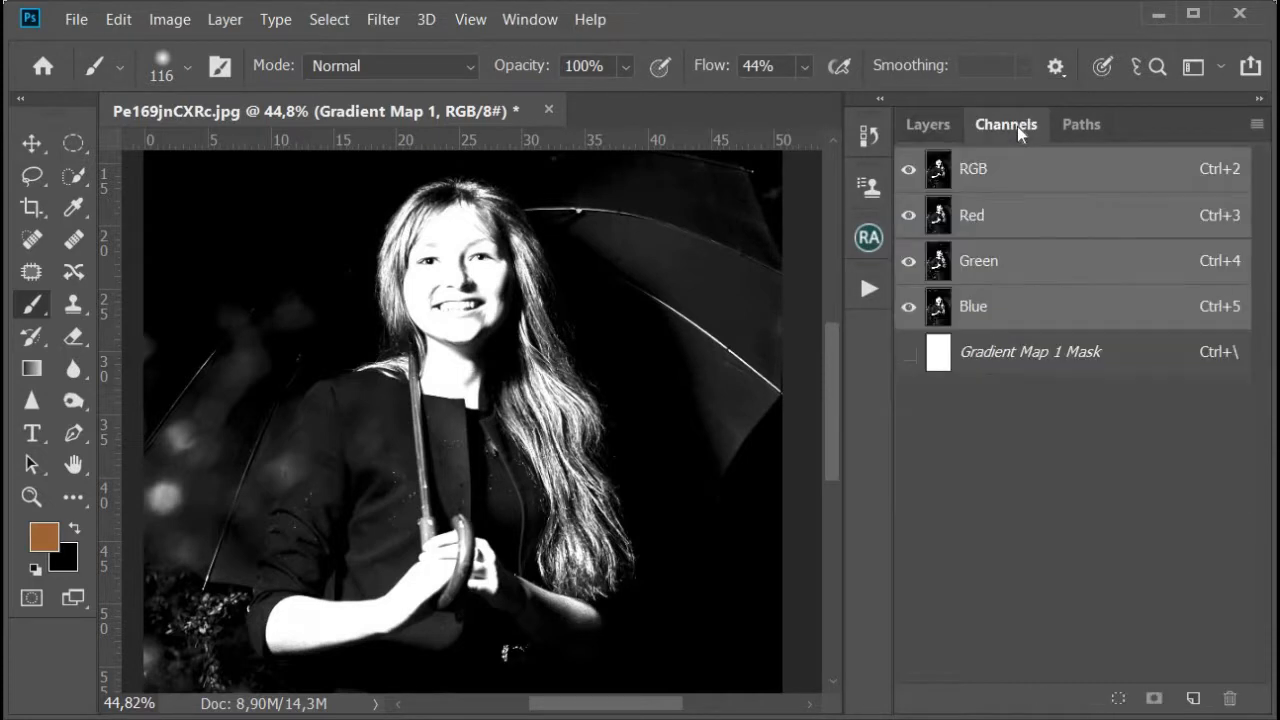
ctrl+click(940, 176)
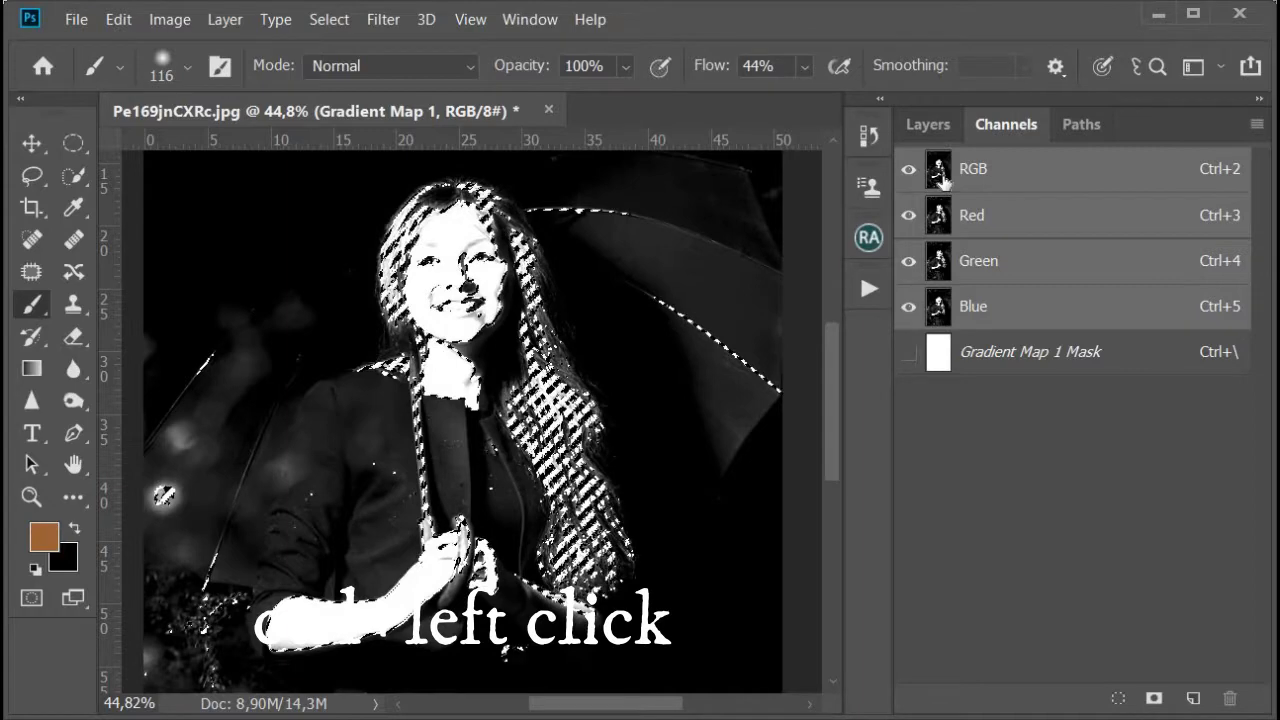
click(930, 125)
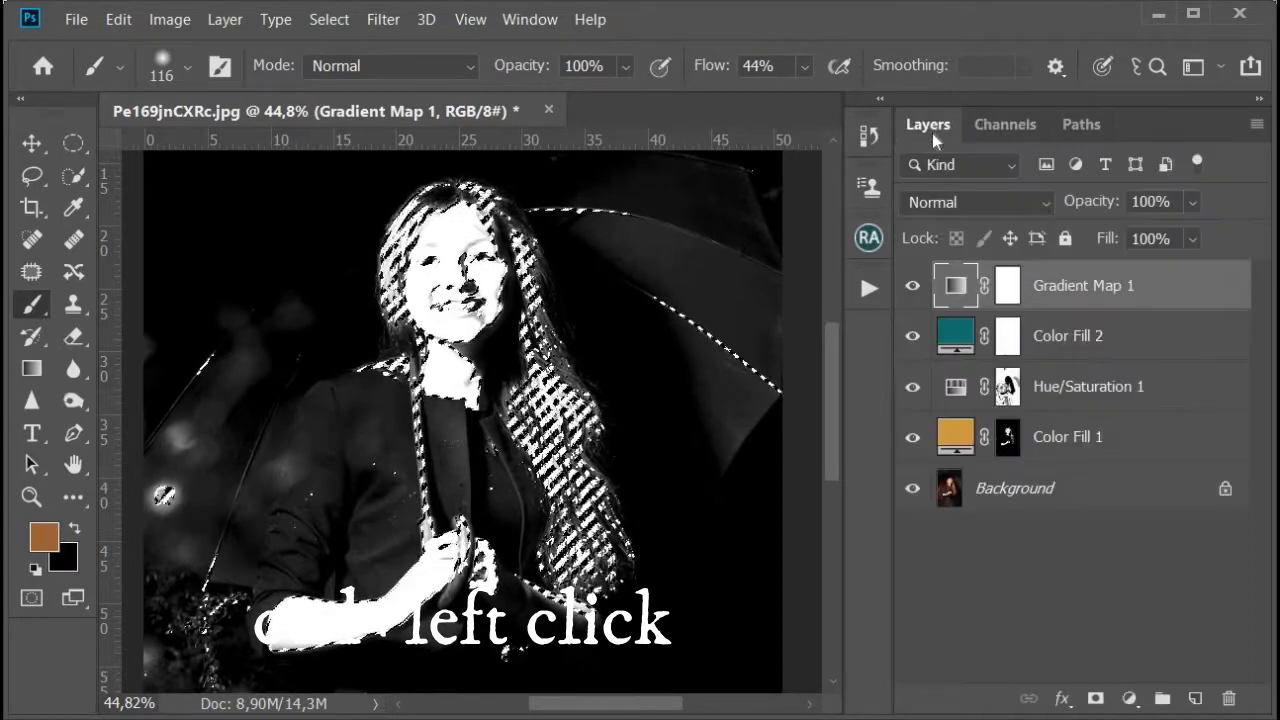
click(911, 286)
- Add a Curves adjustment layer above Color Fill 2, masked by the bright-area selection, and blend it in Linear Dodge (Add)
click(1132, 336)
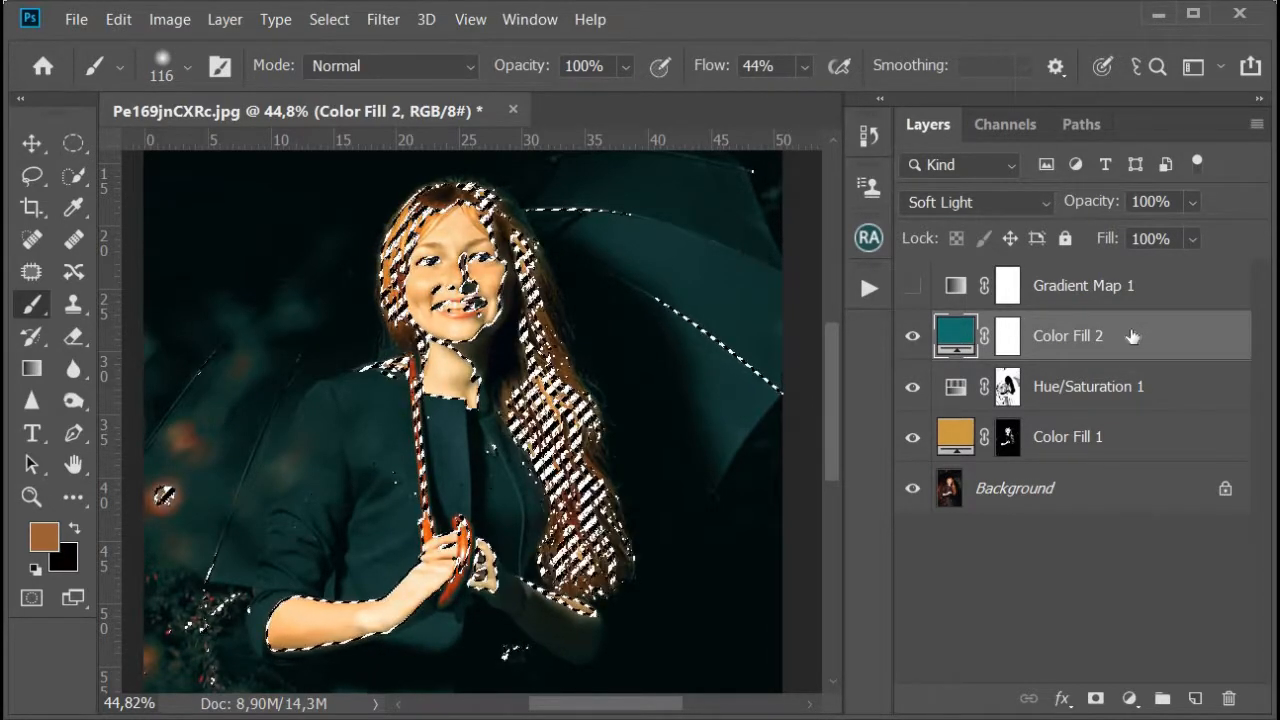
click(1128, 696)
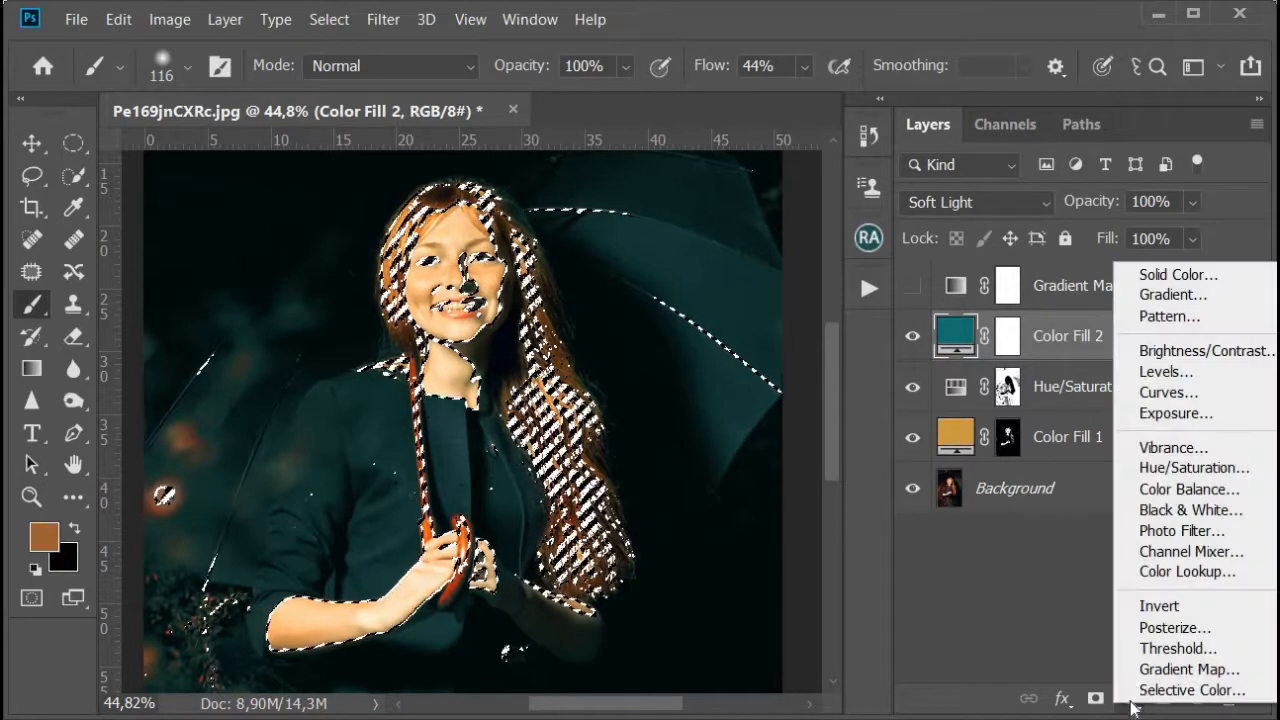
click(1174, 392)
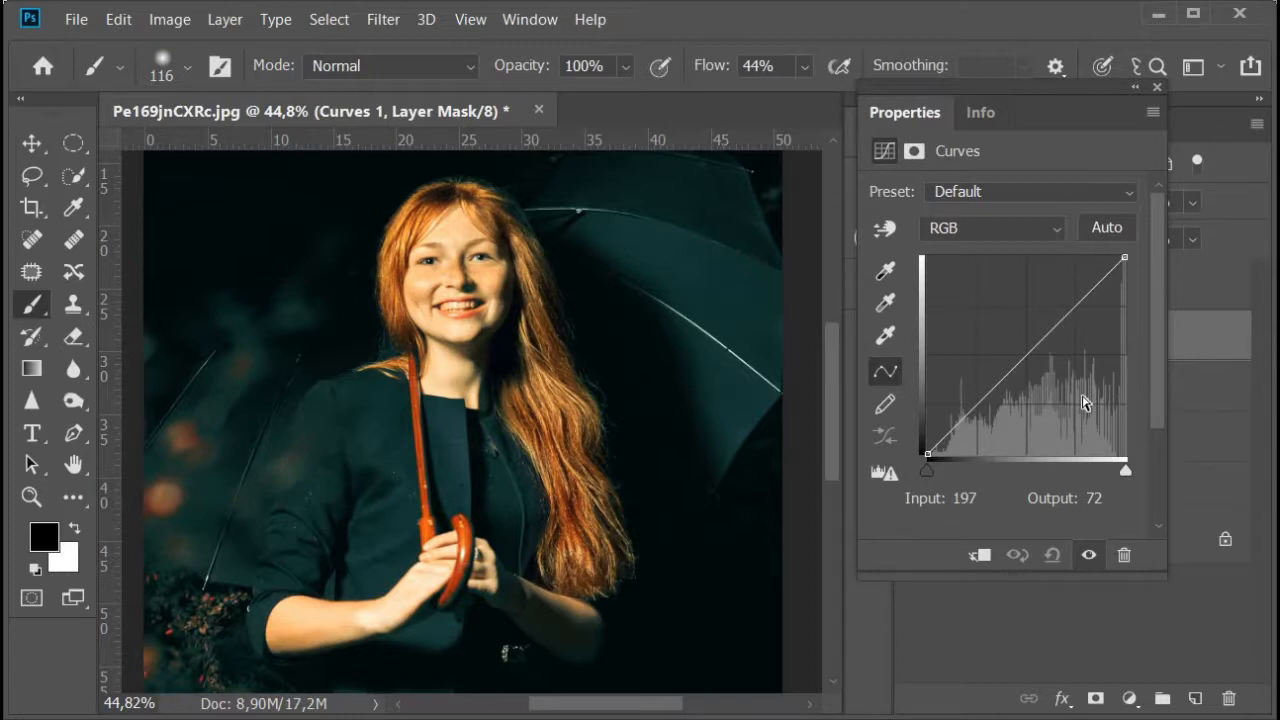
click(1158, 87)
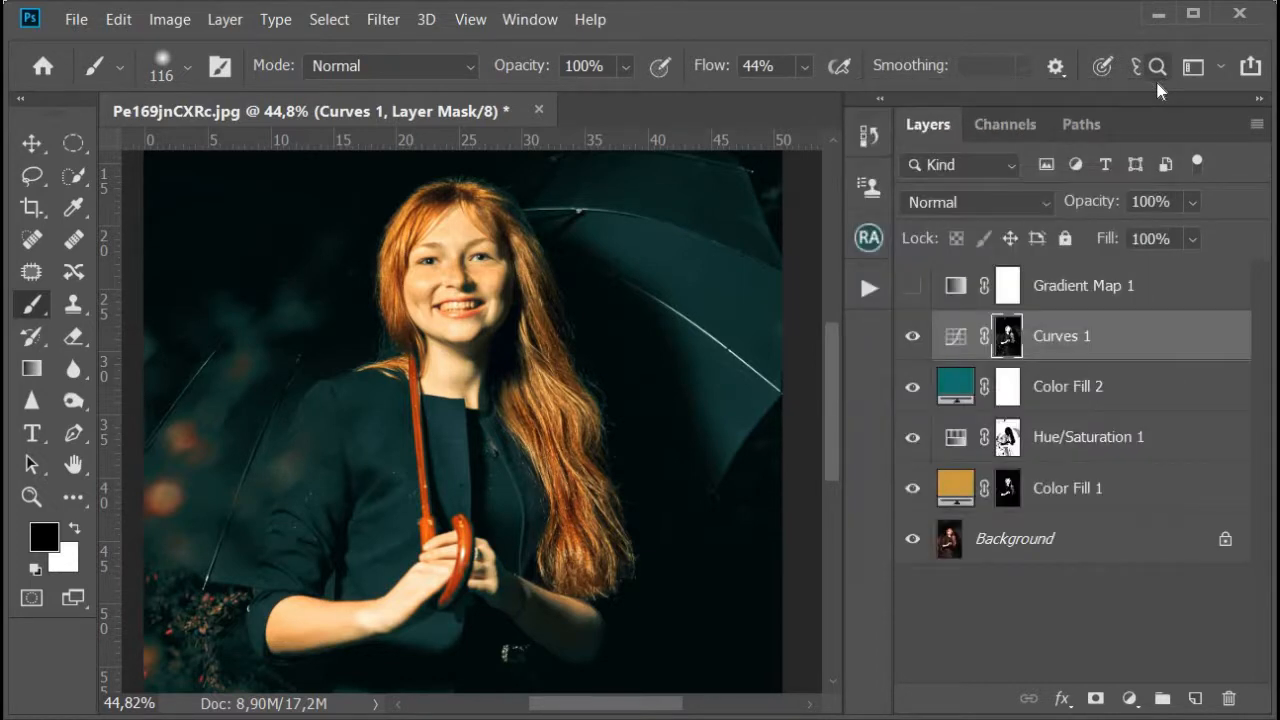
click(984, 207)
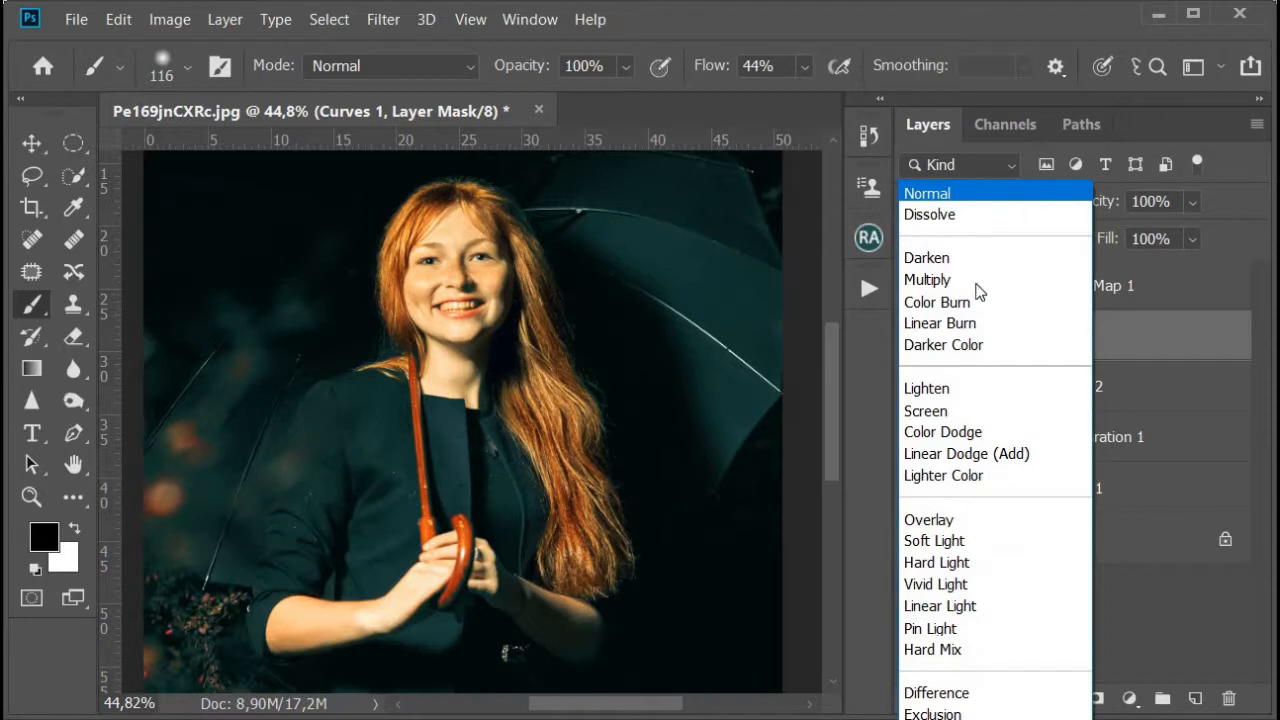
click(970, 455)
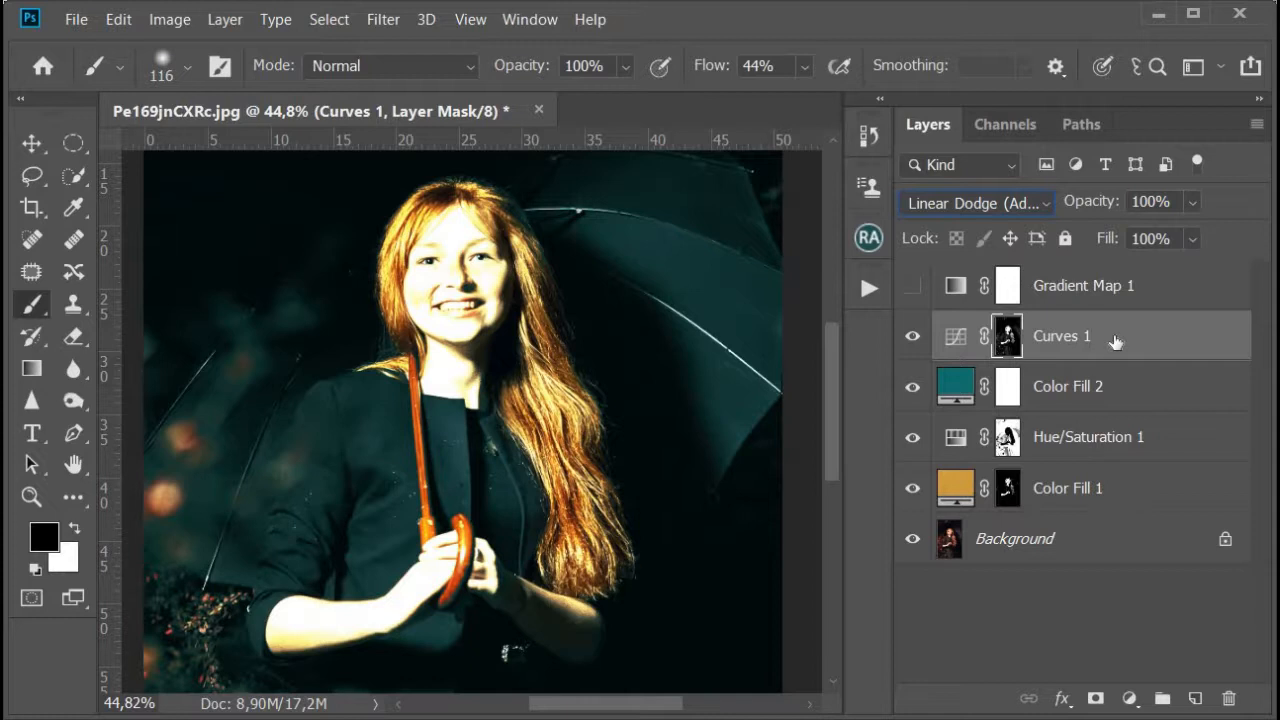
- Put the Curves 1 layer in a group and give the group a black layer mask
key(ctrl+g)
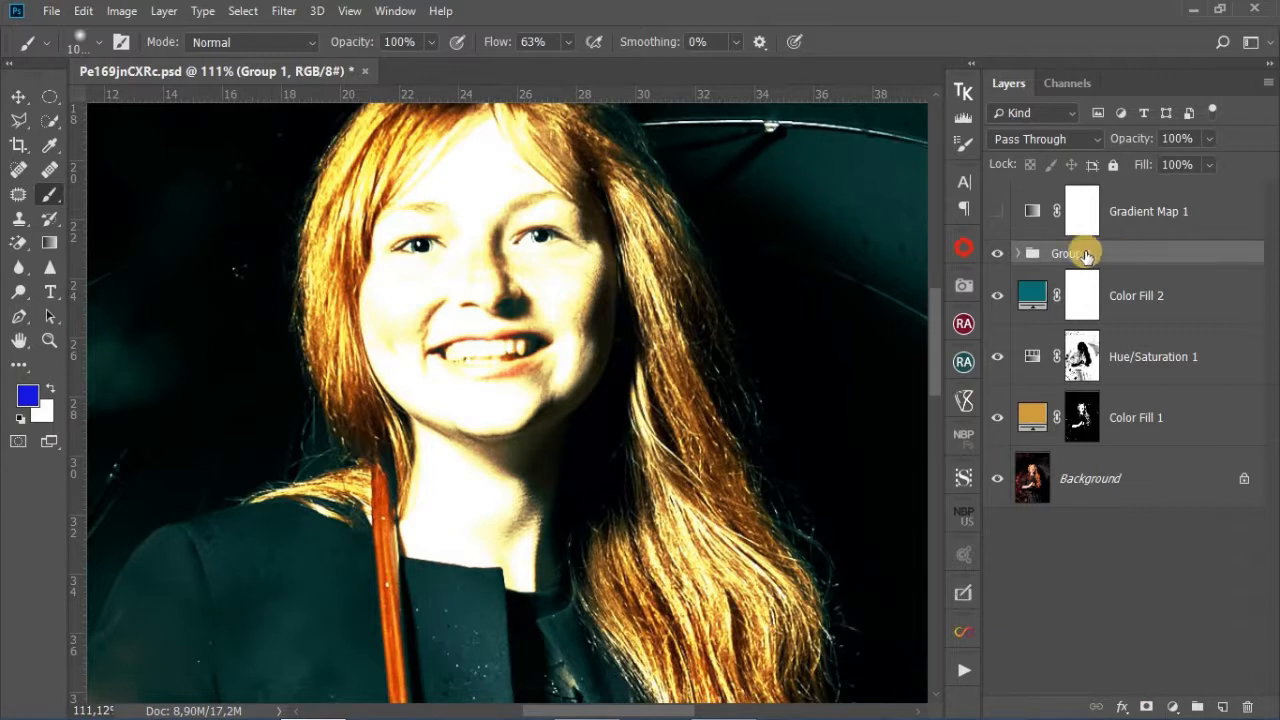
mouse_move(1185, 708)
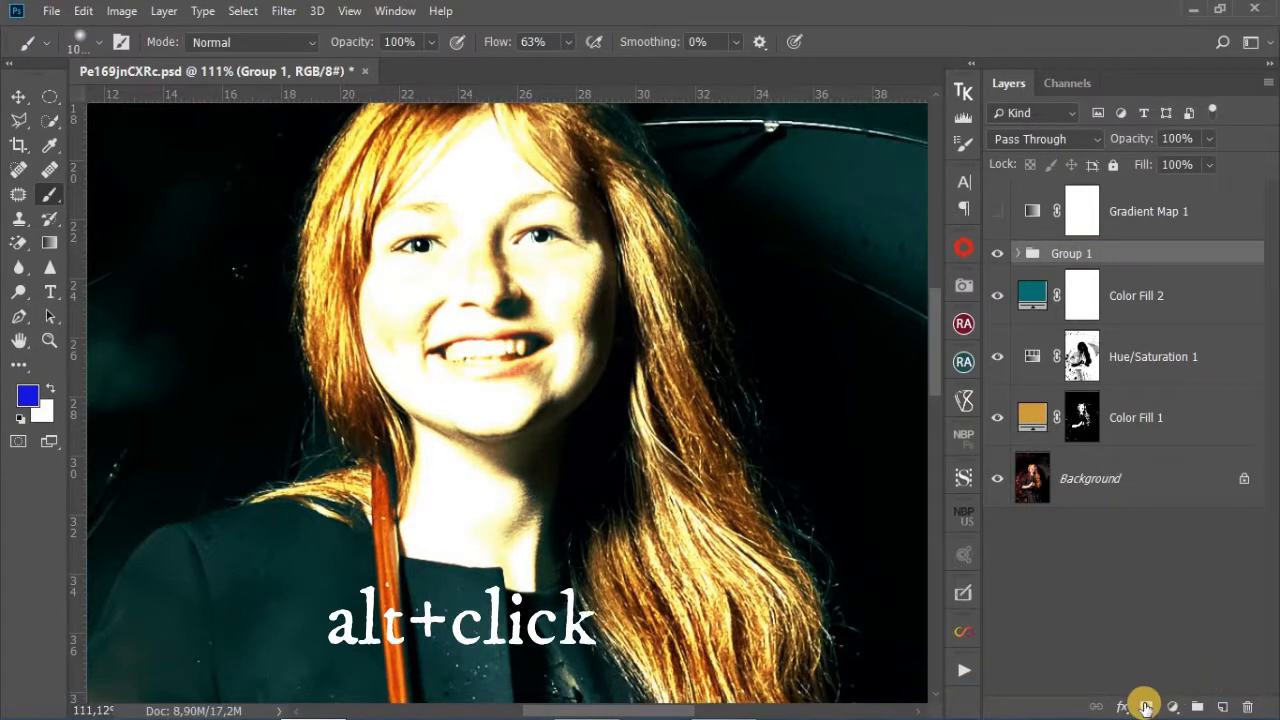
alt+click(1147, 707)
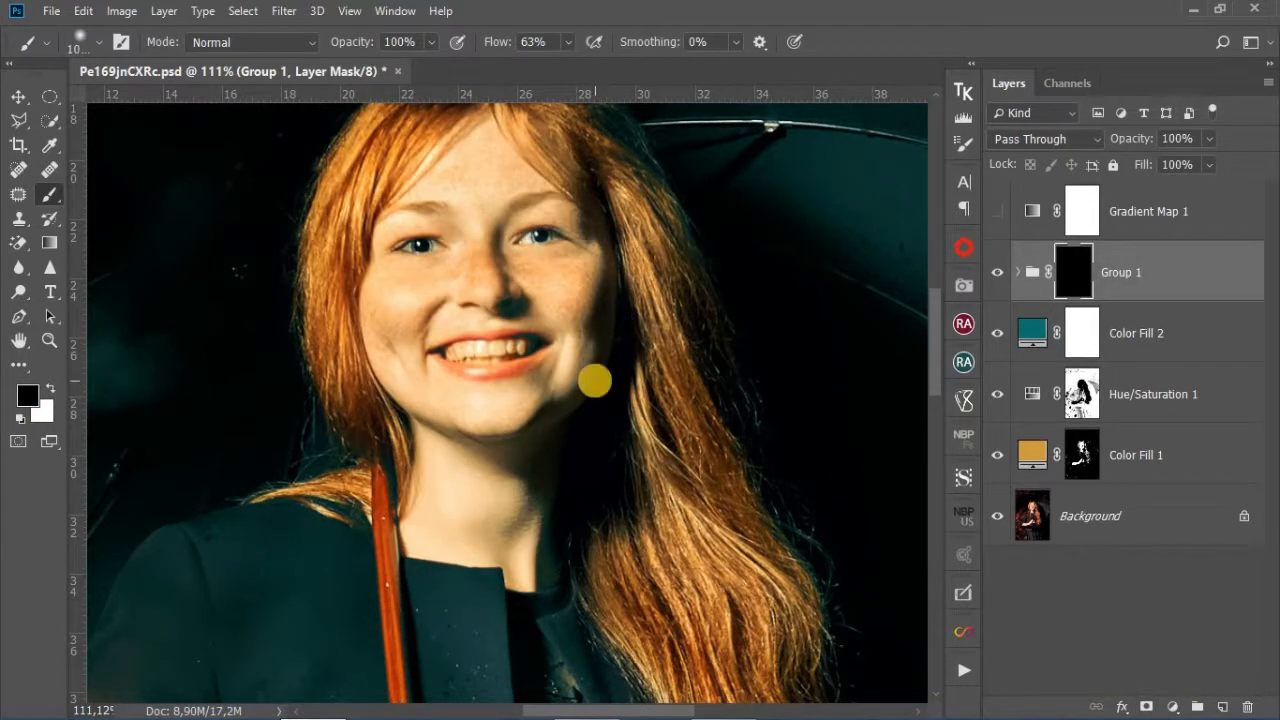
- Paint white on the Group 1 mask over the hair highlights with a soft 57 px brush at 63% flow
mouse_move(531, 360)
mouse_down()
mouse_move(337, 329)
mouse_move(357, 306)
mouse_move(532, 333)
mouse_move(495, 325)
mouse_up()
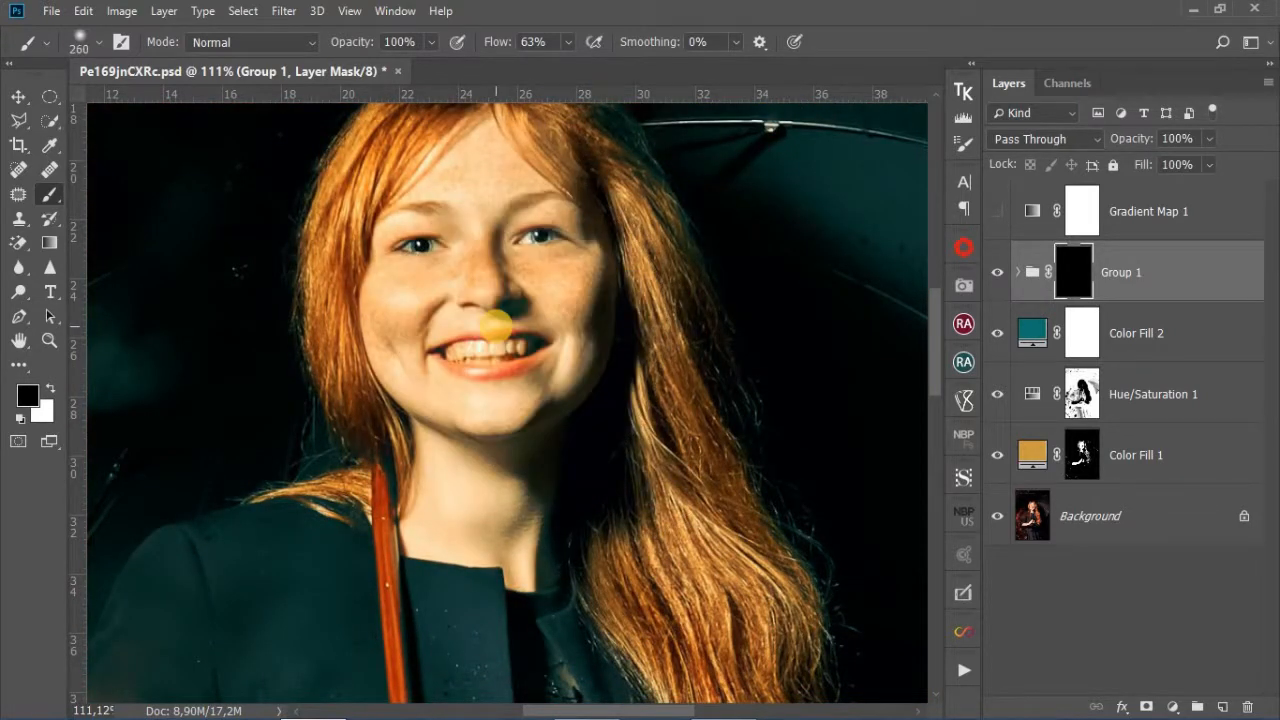
scroll(495, 325, down, 2)
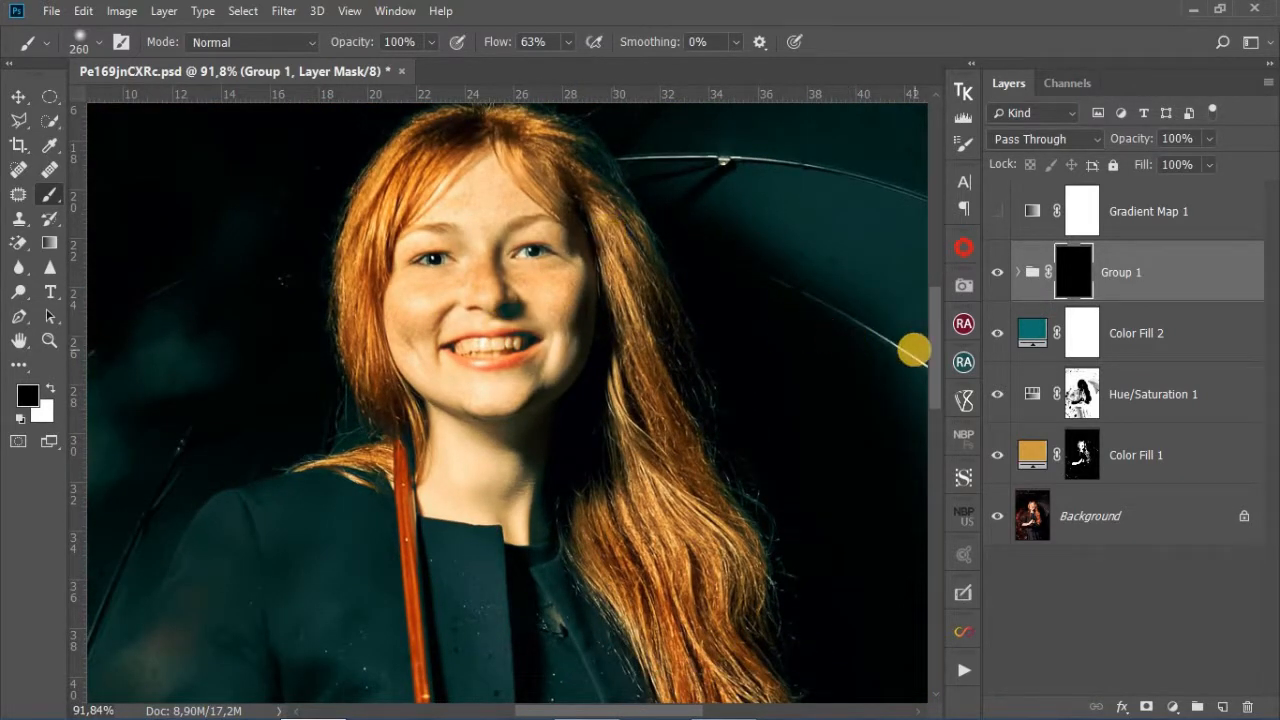
scroll(938, 330, up, 2)
drag(610, 340, 520, 341)
mouse_move(410, 267)
mouse_down()
mouse_move(408, 249)
mouse_move(371, 311)
mouse_move(397, 266)
mouse_up()
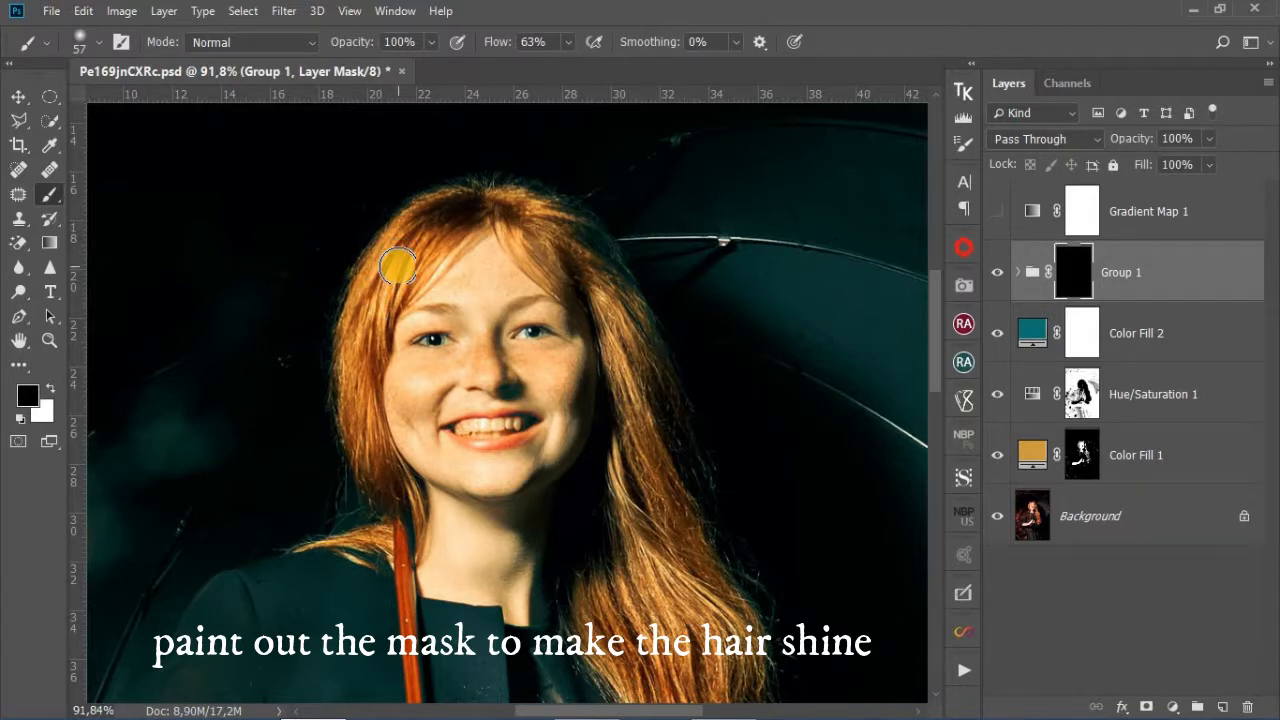
mouse_move(411, 260)
mouse_down()
mouse_move(383, 277)
mouse_move(367, 388)
mouse_move(380, 465)
mouse_up()
mouse_move(614, 458)
mouse_down()
mouse_move(617, 312)
mouse_move(605, 299)
mouse_move(626, 350)
mouse_up()
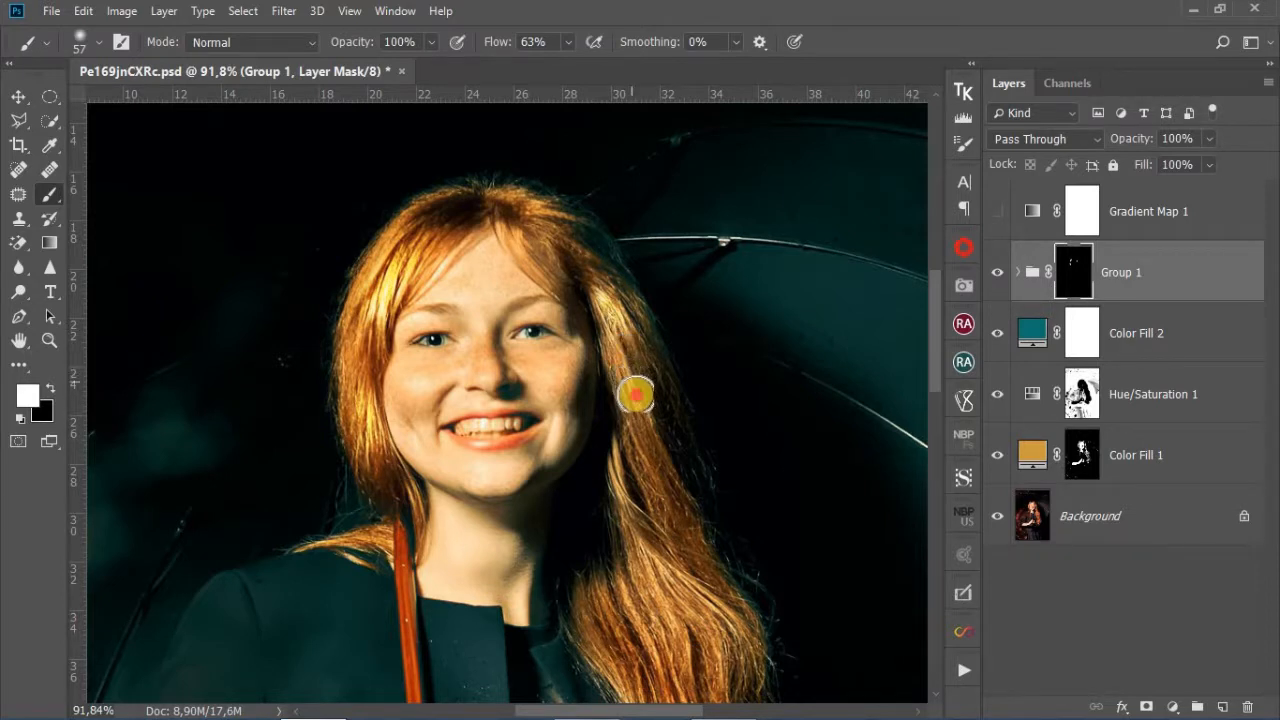
mouse_move(638, 492)
mouse_down()
mouse_move(621, 462)
mouse_move(634, 511)
mouse_move(692, 574)
mouse_move(662, 567)
mouse_move(749, 645)
mouse_move(601, 565)
mouse_move(658, 591)
mouse_move(681, 628)
mouse_move(619, 596)
mouse_move(630, 620)
mouse_move(699, 652)
mouse_move(718, 602)
mouse_up()
mouse_move(558, 268)
mouse_down()
mouse_move(524, 213)
mouse_move(551, 225)
mouse_move(545, 249)
mouse_up()
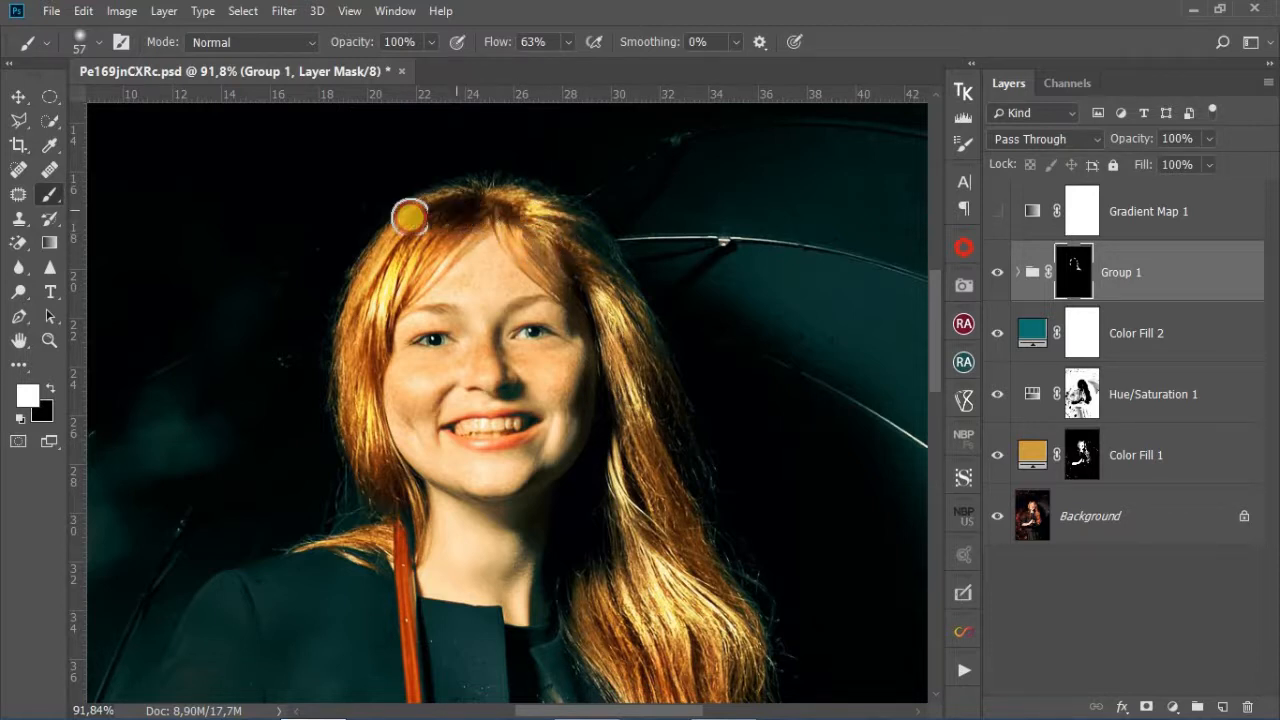
mouse_move(752, 457)
mouse_down()
mouse_move(730, 564)
mouse_move(692, 569)
mouse_move(650, 645)
mouse_move(714, 661)
mouse_move(678, 549)
mouse_move(621, 628)
mouse_up()
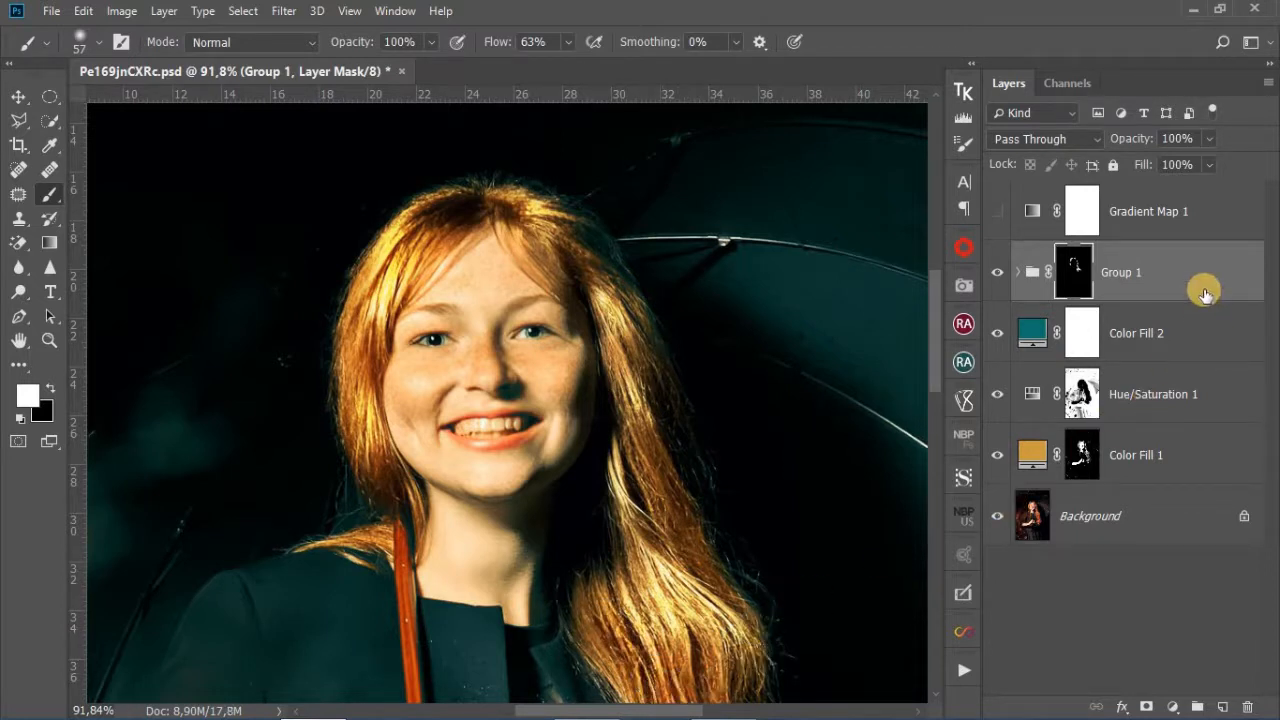
- Increase the contrast of the Curves 1 layer mask with a Curves adjustment, moving the white point to input 208 and the black point to 27
click(1020, 276)
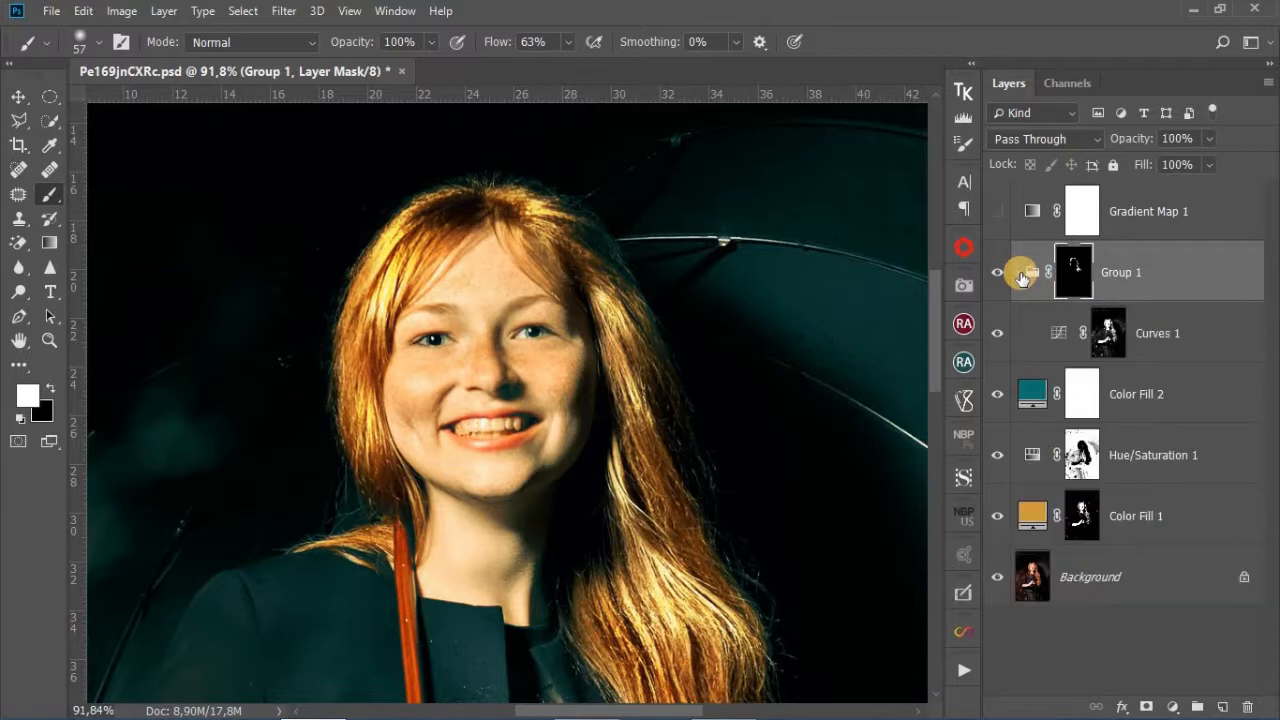
click(1055, 339)
double_click(1055, 337)
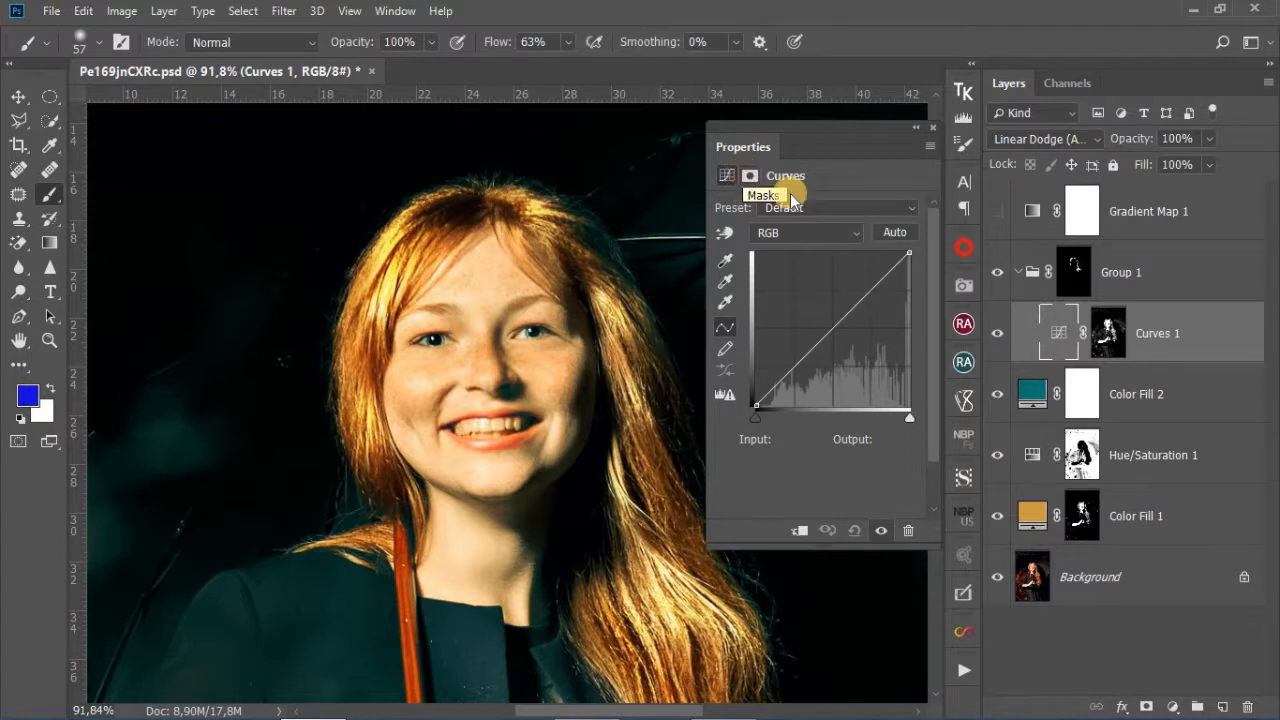
click(1107, 332)
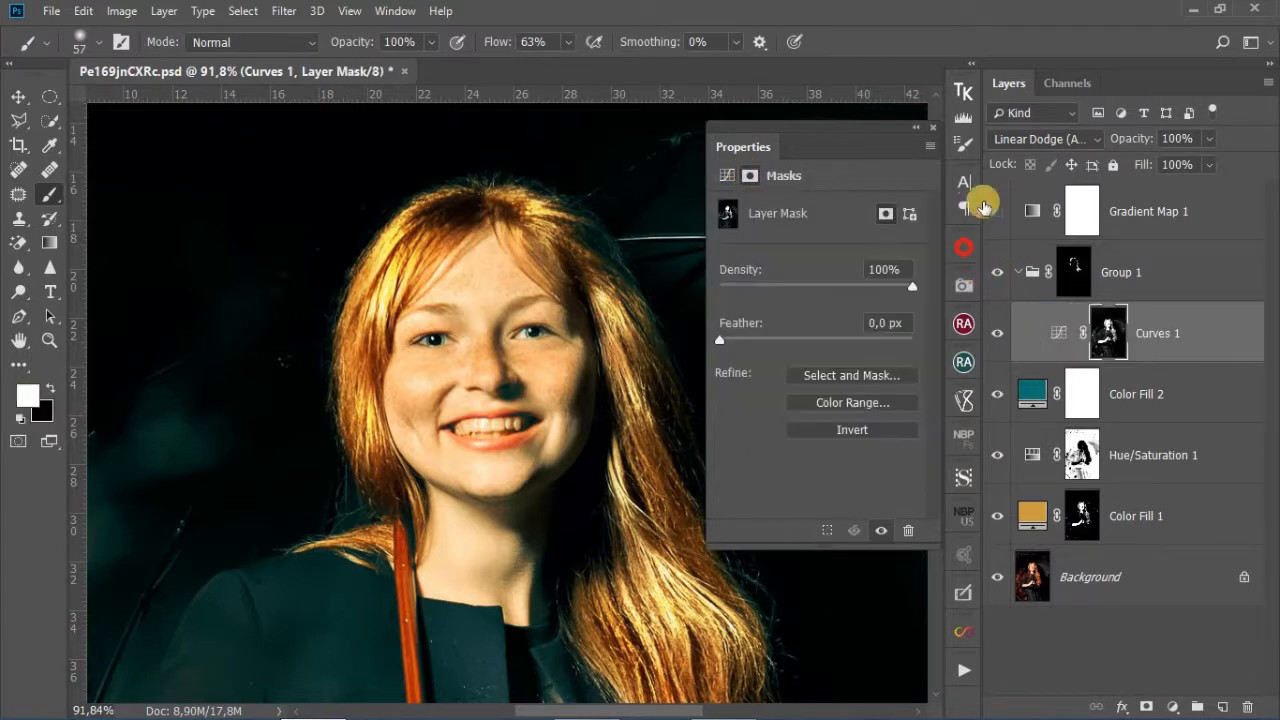
click(935, 131)
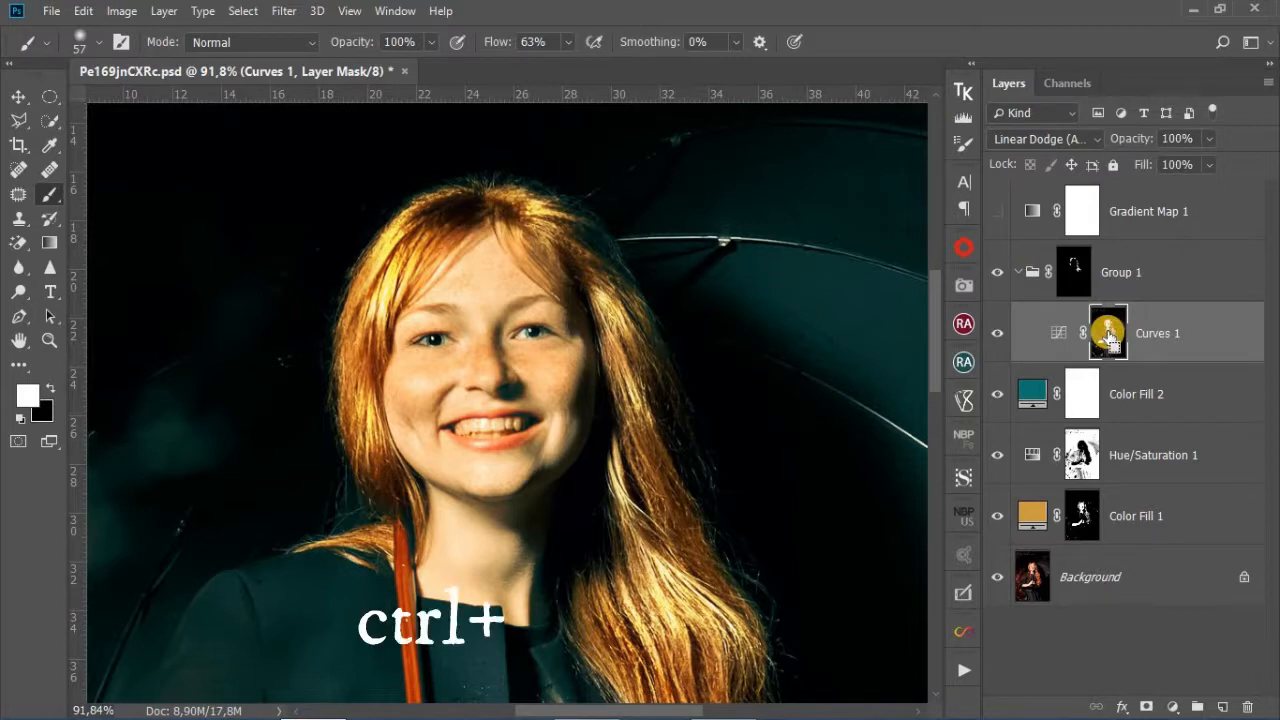
key(ctrl+m)
drag(498, 70, 808, 123)
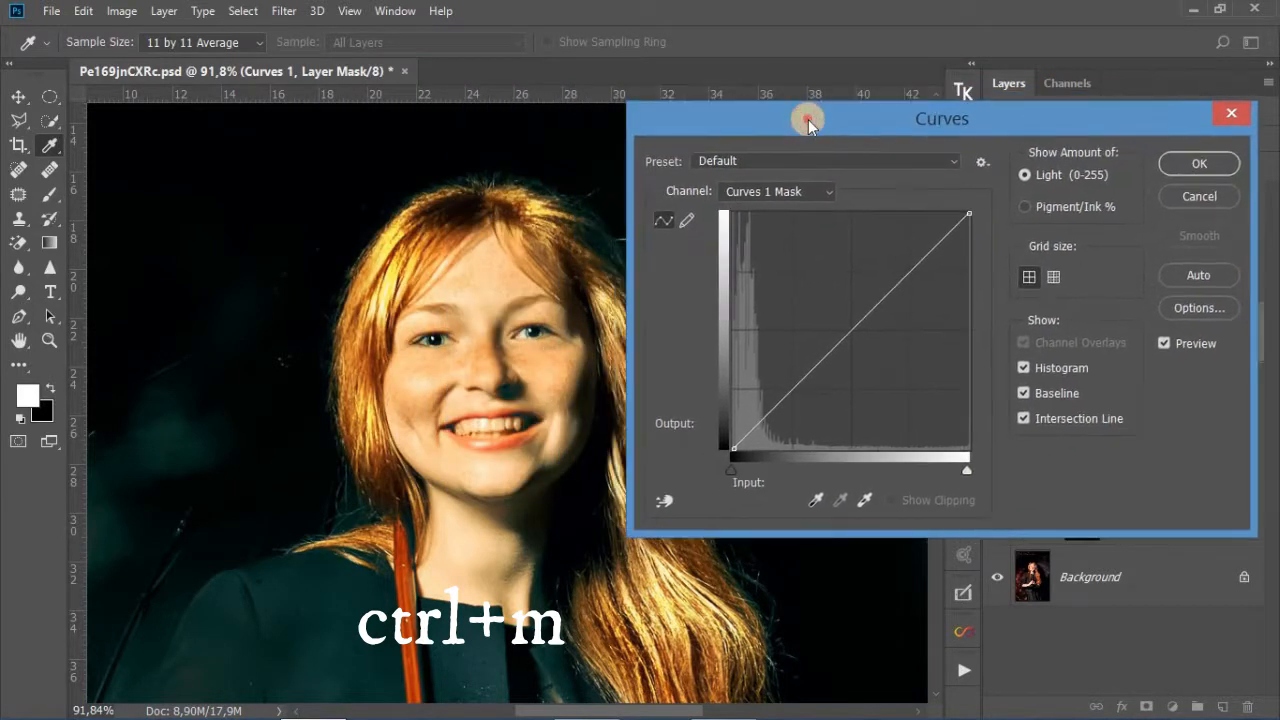
drag(966, 212, 926, 213)
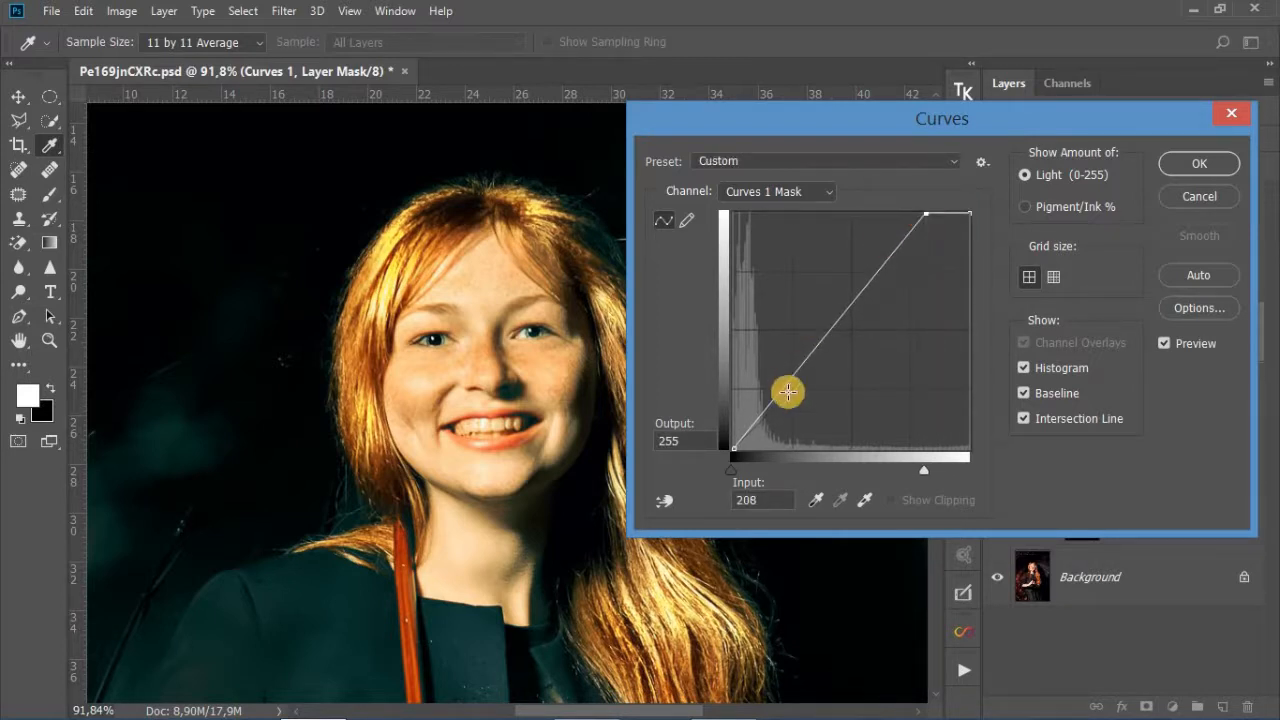
drag(735, 447, 760, 450)
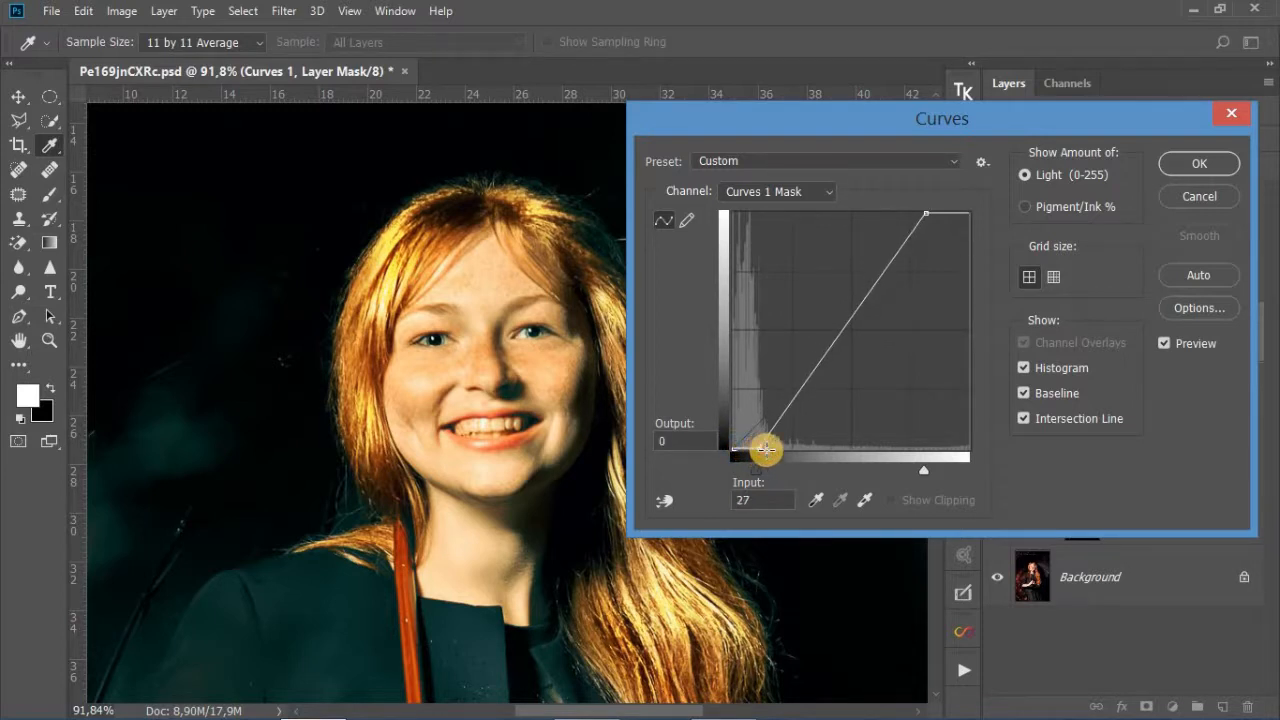
click(1198, 164)
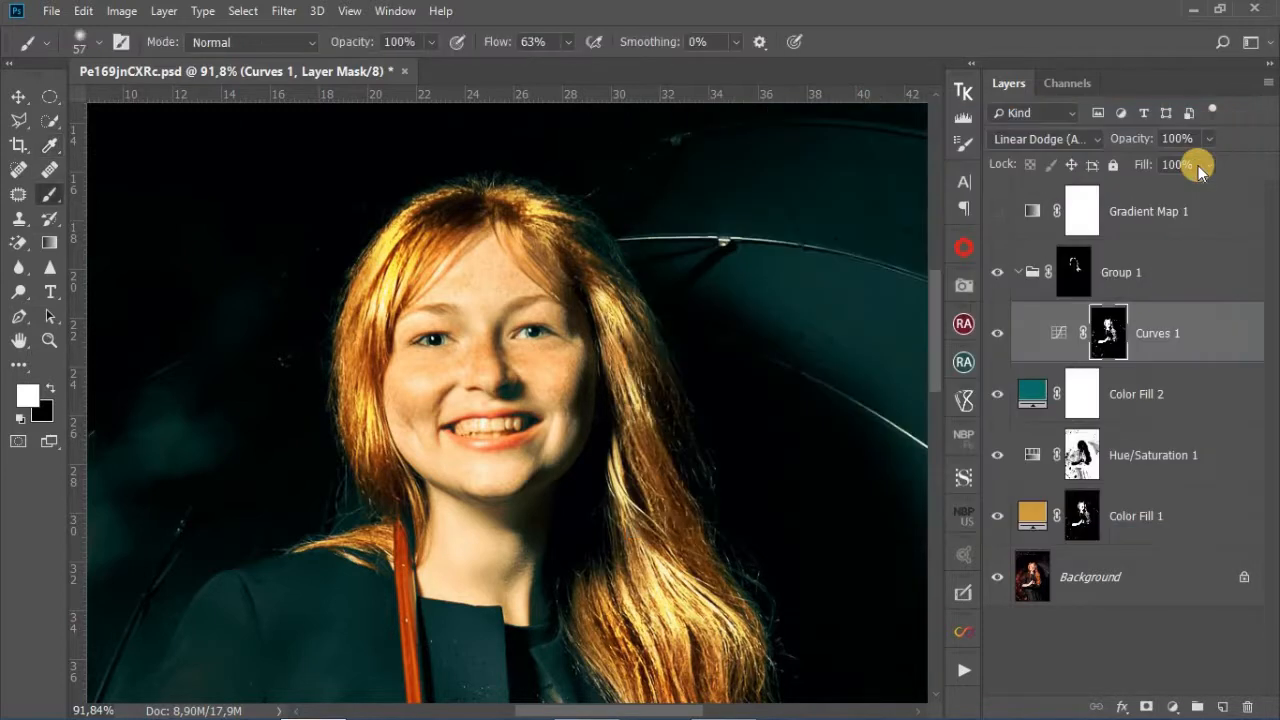
- Feather the Curves 1 layer mask by 5.1 px
double_click(1063, 335)
double_click(1063, 335)
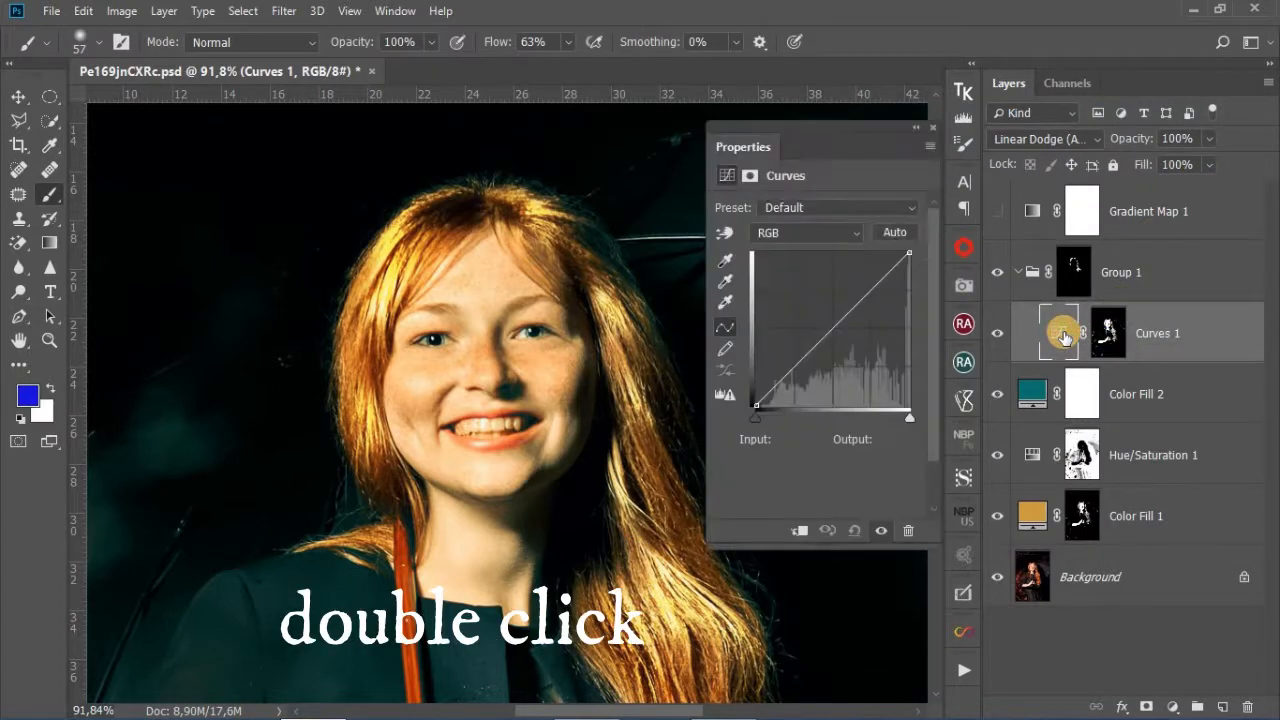
click(751, 178)
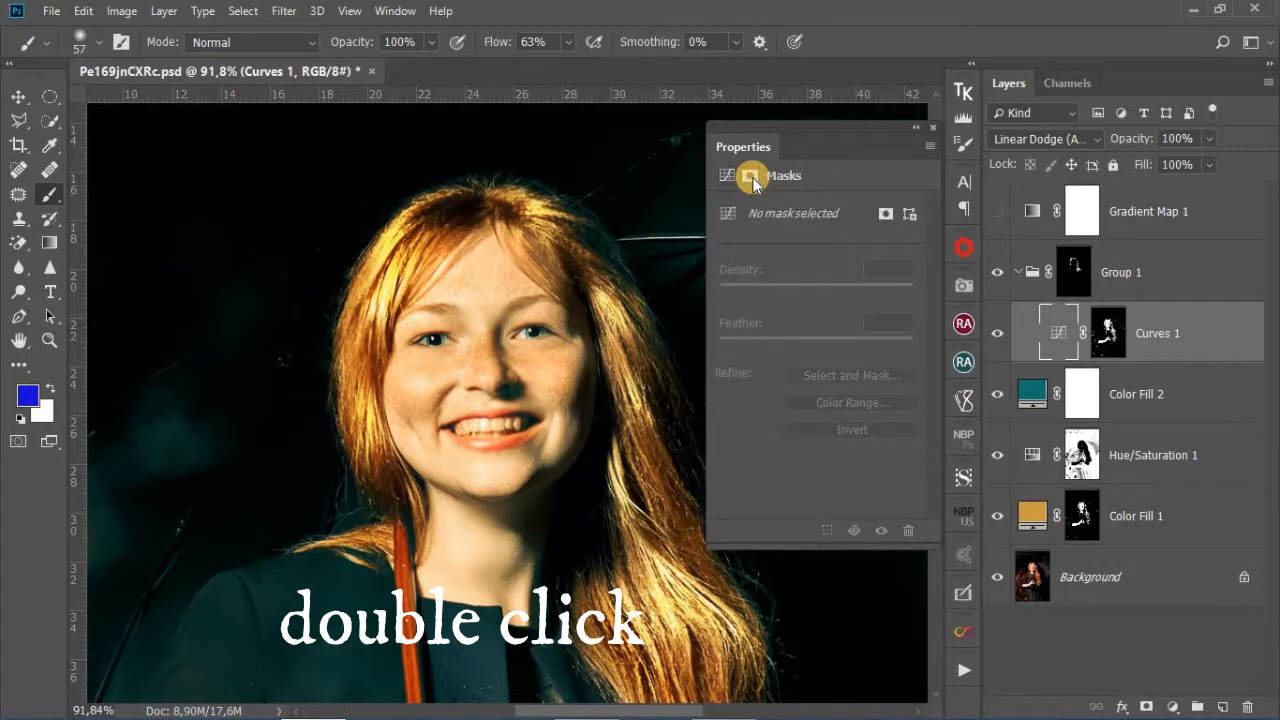
click(888, 217)
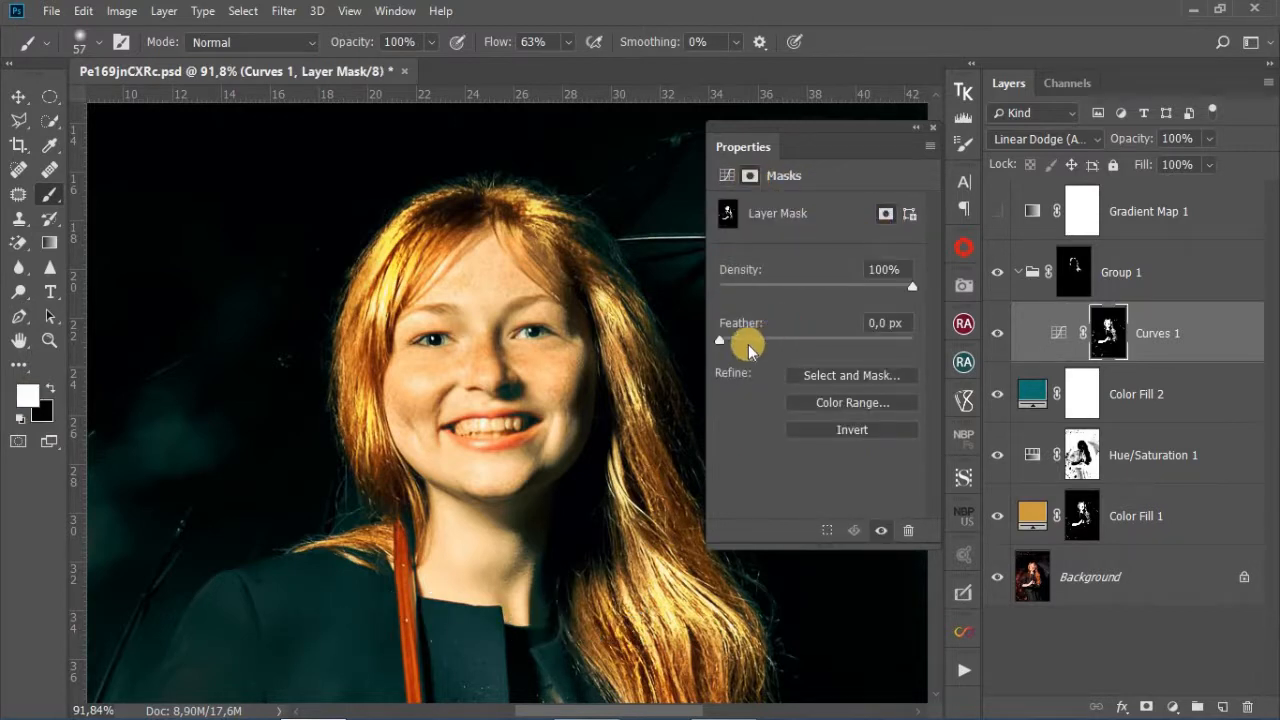
click(766, 338)
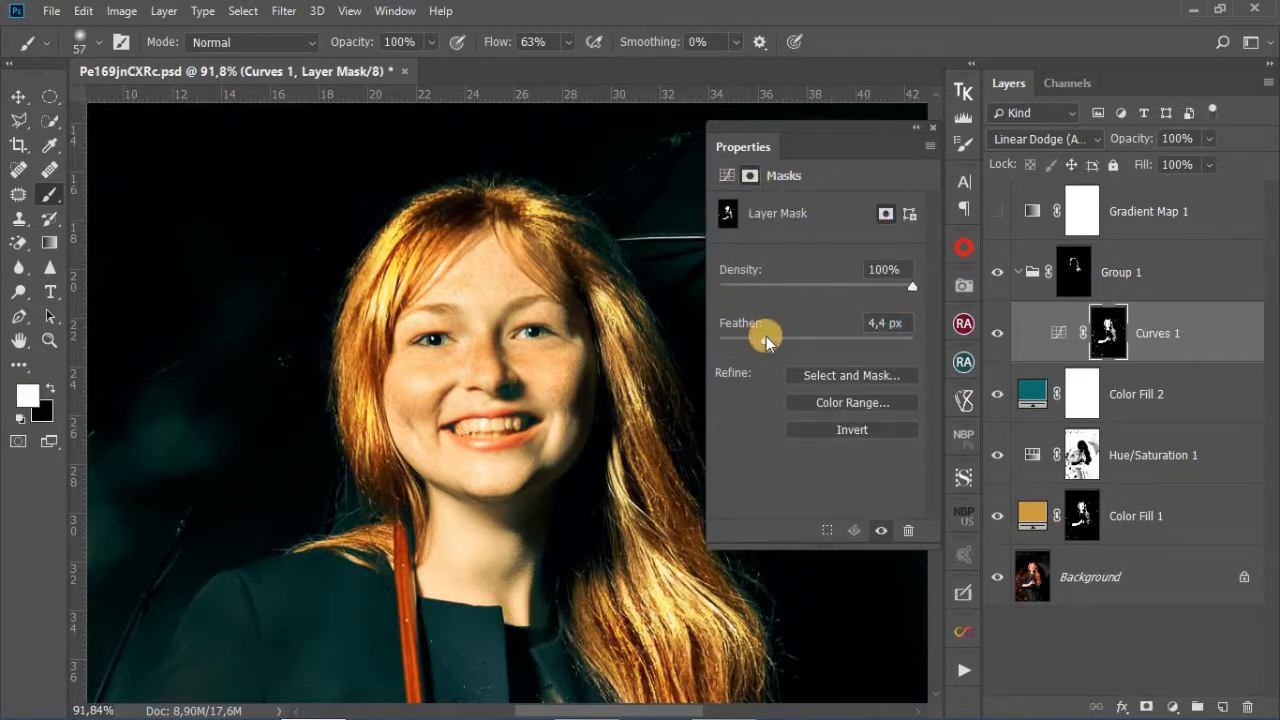
click(781, 338)
click(775, 338)
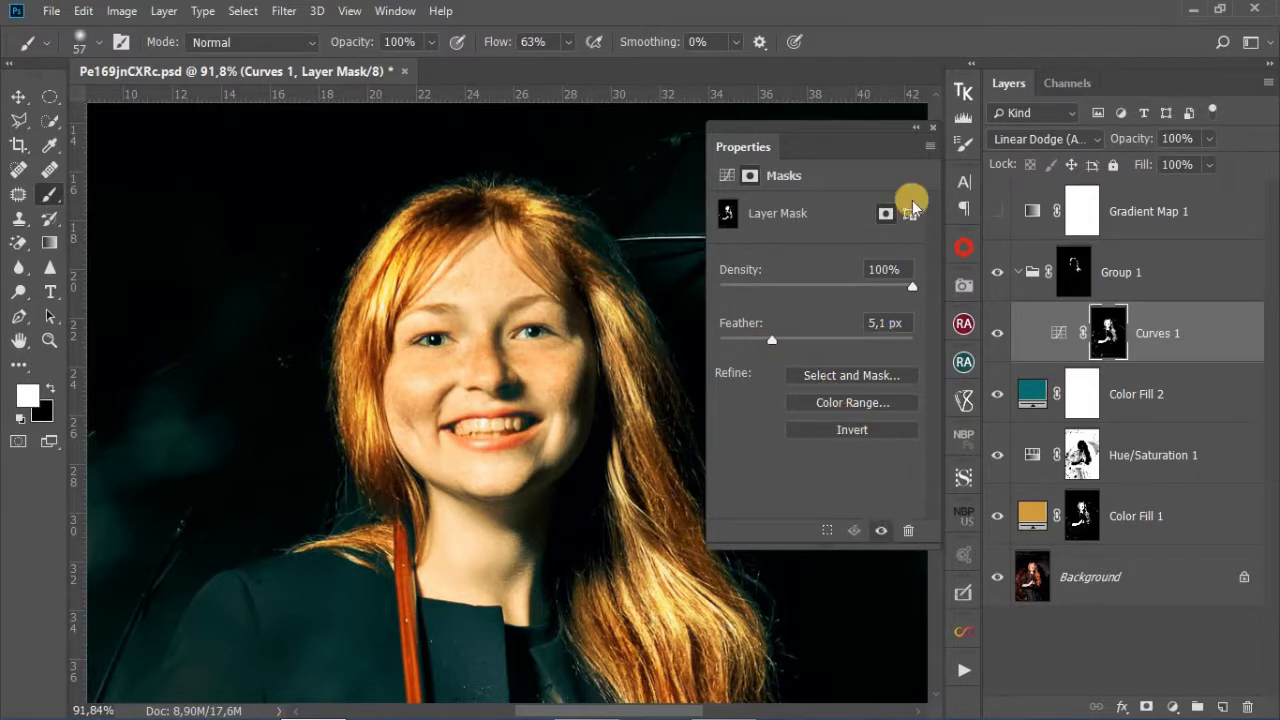
click(933, 129)
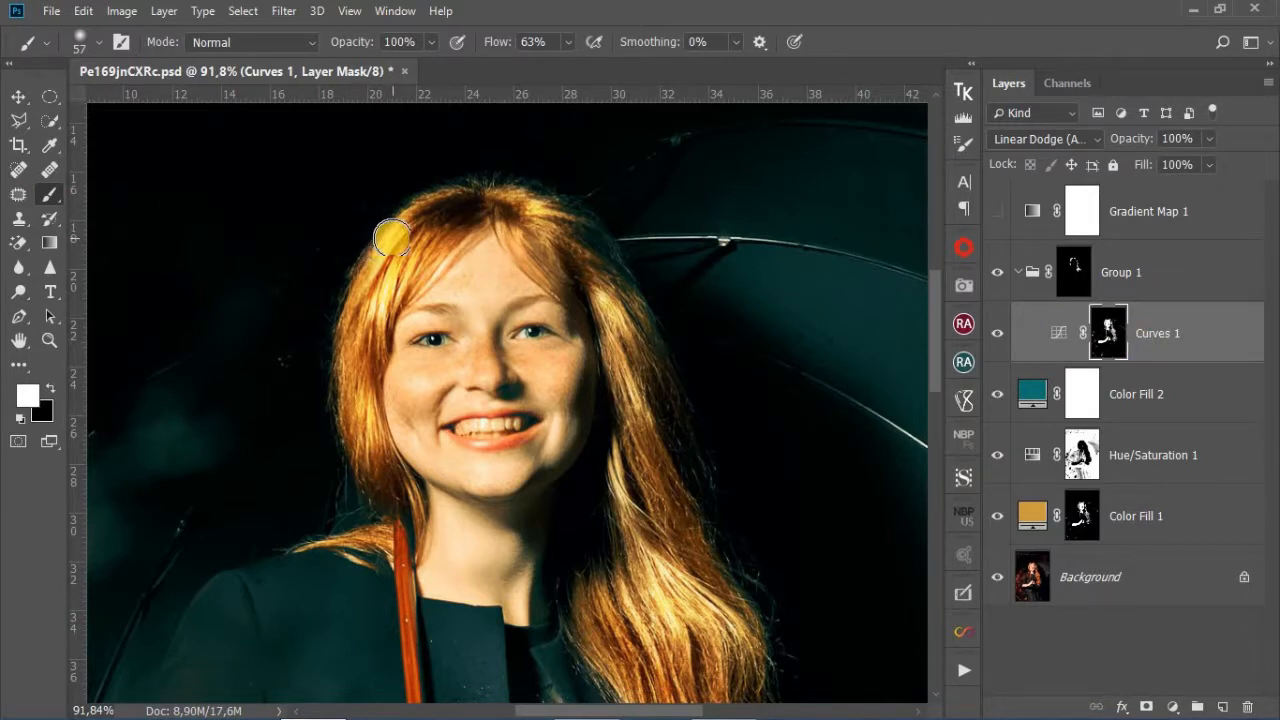
- Paint white on the Curves 1 mask along the hair down to its lower lengths, raising the brush flow to 98%
mouse_move(390, 243)
mouse_down()
mouse_move(381, 286)
mouse_move(413, 250)
mouse_move(380, 294)
mouse_move(356, 384)
mouse_move(376, 443)
mouse_up()
mouse_move(597, 243)
mouse_down()
mouse_move(507, 208)
mouse_move(579, 247)
mouse_move(692, 444)
mouse_move(647, 514)
mouse_move(651, 450)
mouse_move(628, 434)
mouse_move(631, 480)
mouse_move(659, 549)
mouse_move(733, 639)
mouse_move(608, 552)
mouse_move(687, 659)
mouse_move(601, 579)
mouse_move(628, 640)
mouse_move(614, 583)
mouse_move(621, 524)
mouse_move(614, 571)
mouse_move(648, 611)
mouse_move(675, 563)
mouse_up()
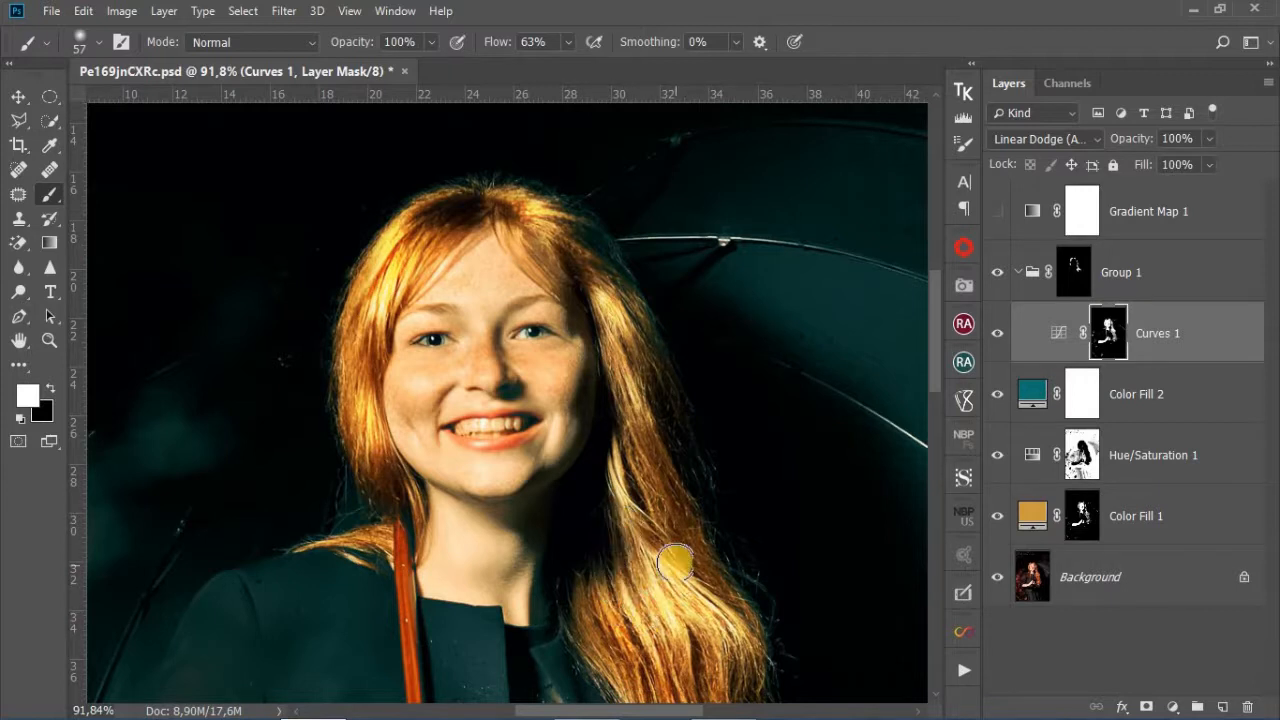
scroll(675, 563, down, 4)
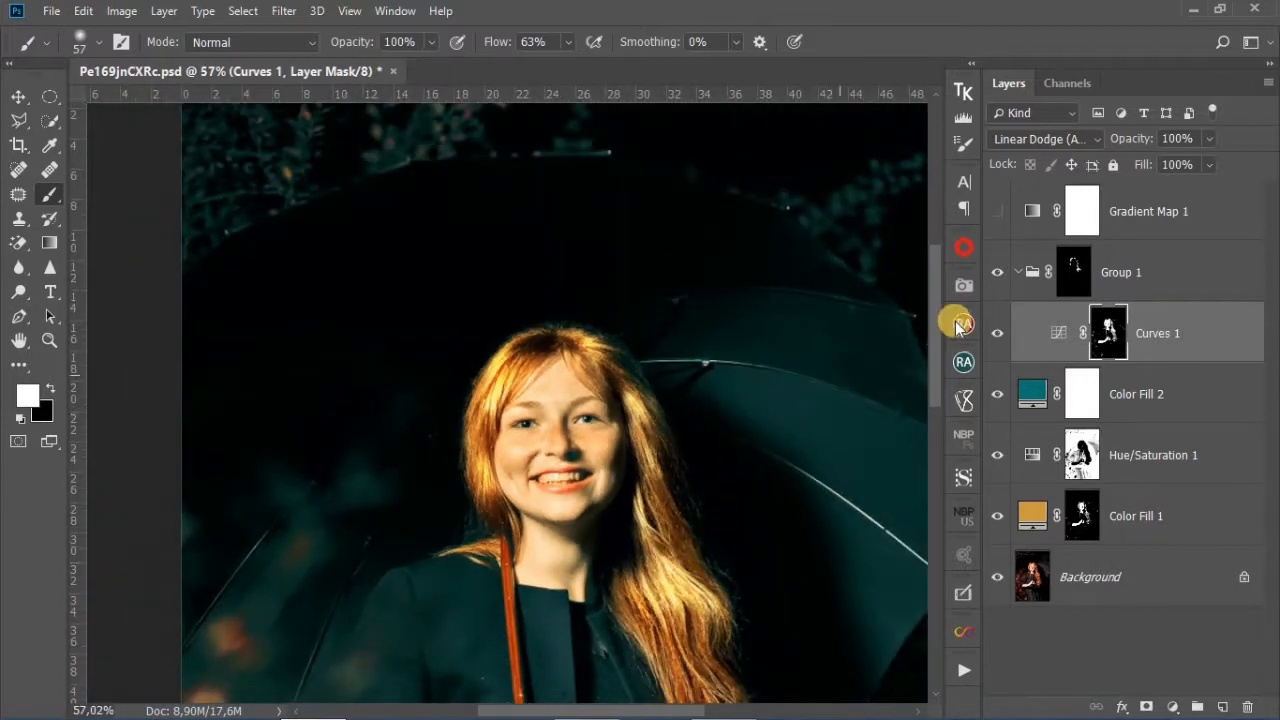
drag(936, 318, 937, 383)
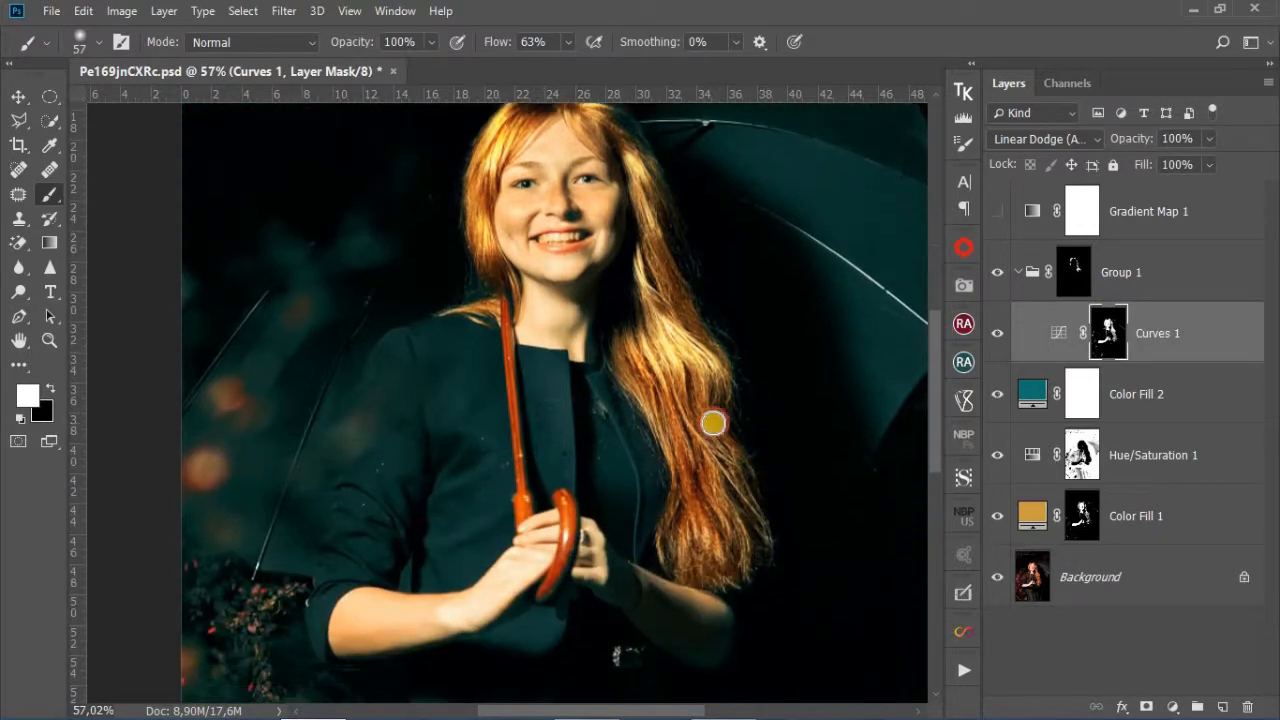
mouse_move(682, 436)
mouse_down()
mouse_move(673, 373)
mouse_move(699, 535)
mouse_move(706, 448)
mouse_move(713, 504)
mouse_move(714, 523)
mouse_move(692, 436)
mouse_move(743, 535)
mouse_move(701, 353)
mouse_move(679, 339)
mouse_move(719, 449)
mouse_move(694, 420)
mouse_move(665, 321)
mouse_move(699, 462)
mouse_move(647, 349)
mouse_move(645, 360)
mouse_move(701, 466)
mouse_move(684, 559)
mouse_move(698, 539)
mouse_move(714, 567)
mouse_move(707, 536)
mouse_move(720, 576)
mouse_move(705, 536)
mouse_up()
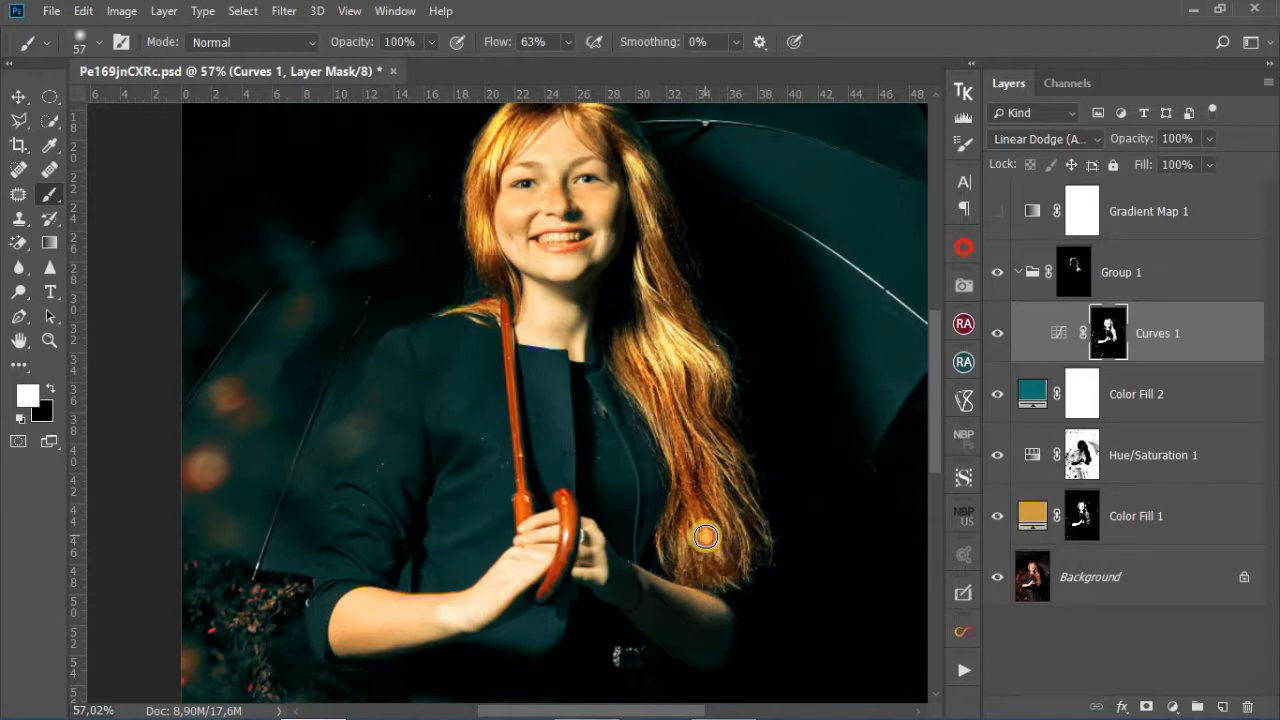
mouse_move(569, 42)
mouse_down()
mouse_move(576, 76)
mouse_move(594, 72)
mouse_up()
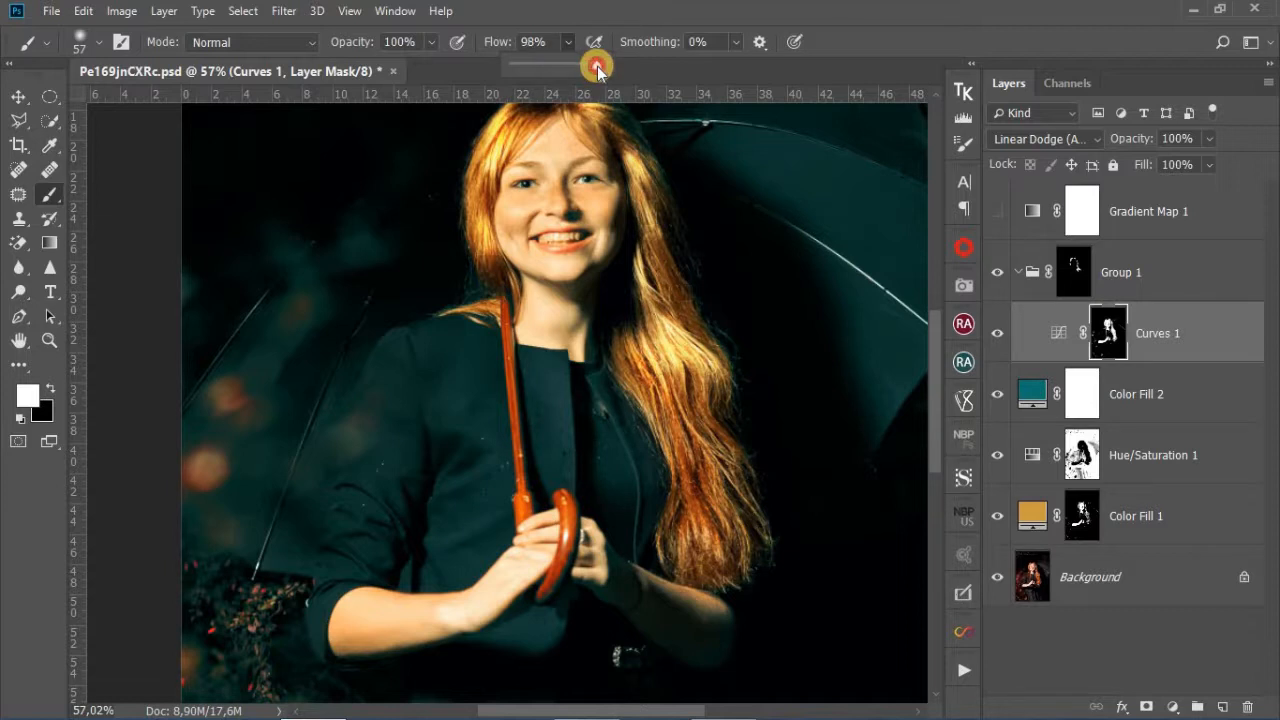
click(679, 421)
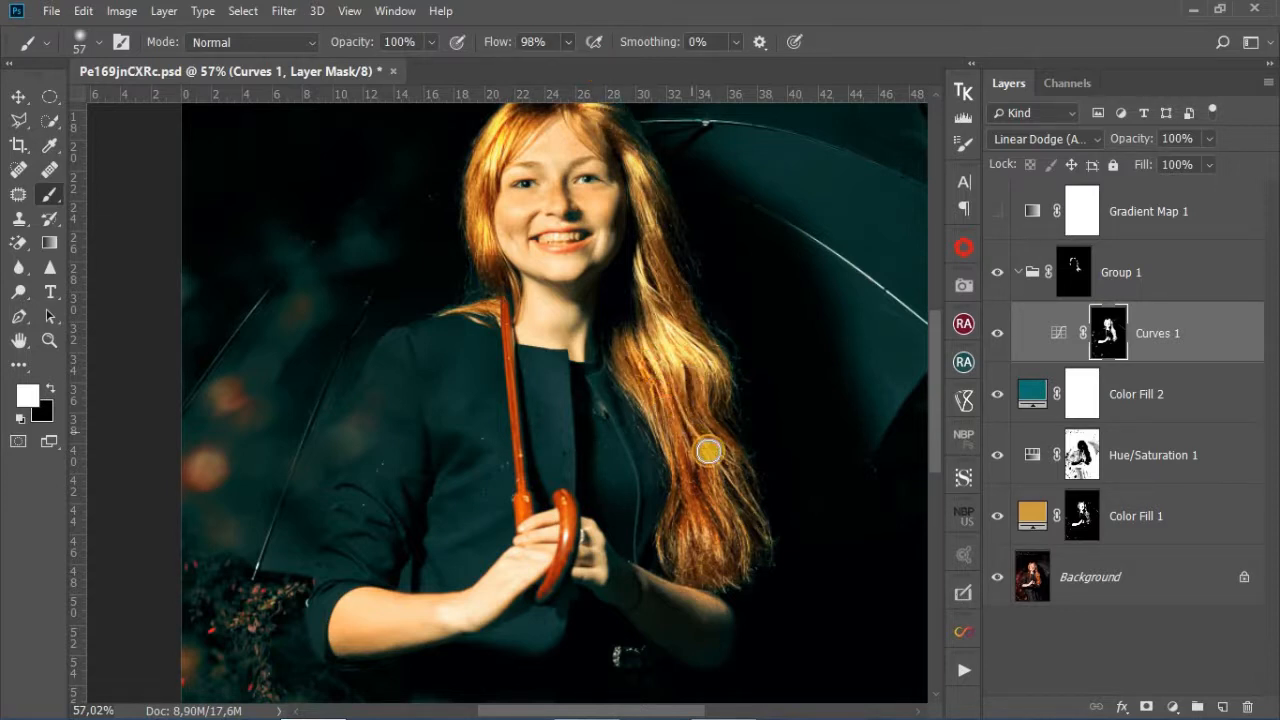
mouse_move(702, 450)
mouse_down()
mouse_move(727, 545)
mouse_move(687, 467)
mouse_move(693, 565)
mouse_move(700, 511)
mouse_move(728, 540)
mouse_move(713, 420)
mouse_move(653, 215)
mouse_move(685, 304)
mouse_move(581, 163)
mouse_move(479, 171)
mouse_move(555, 105)
mouse_move(518, 135)
mouse_up()
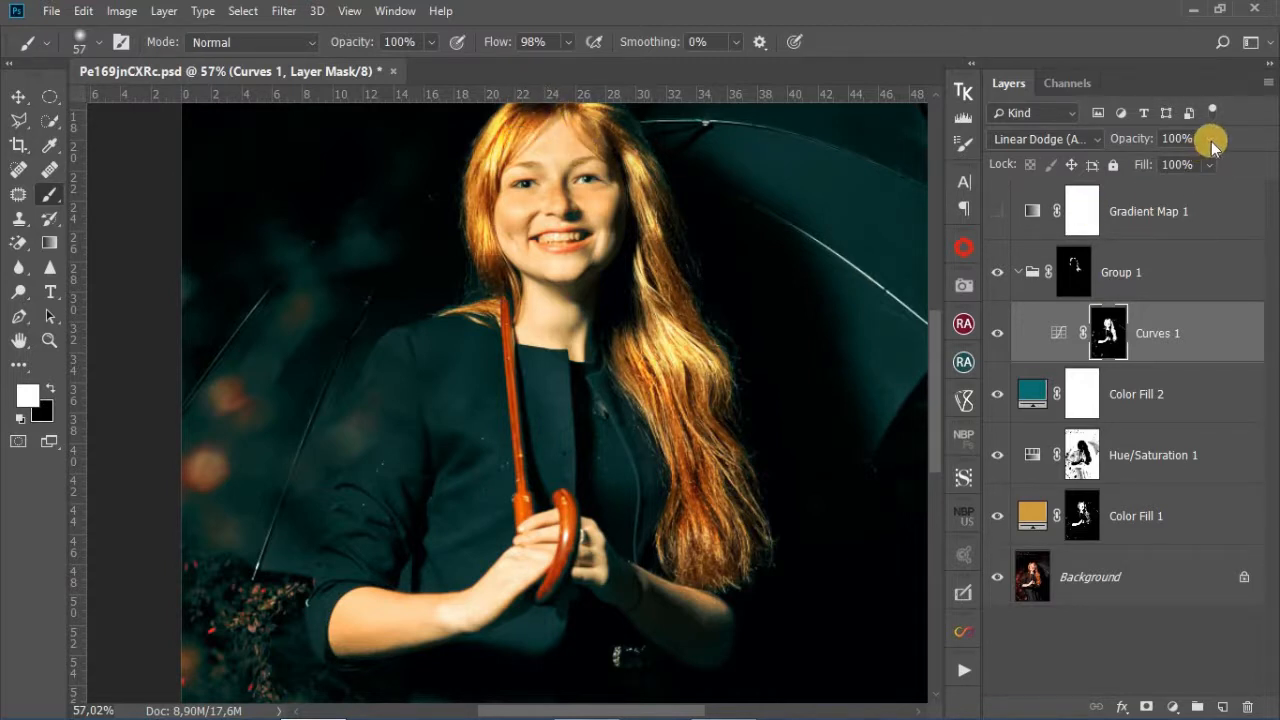
- Reduce the Curves 1 layer opacity to 26%
click(1210, 139)
drag(1197, 158, 1152, 163)
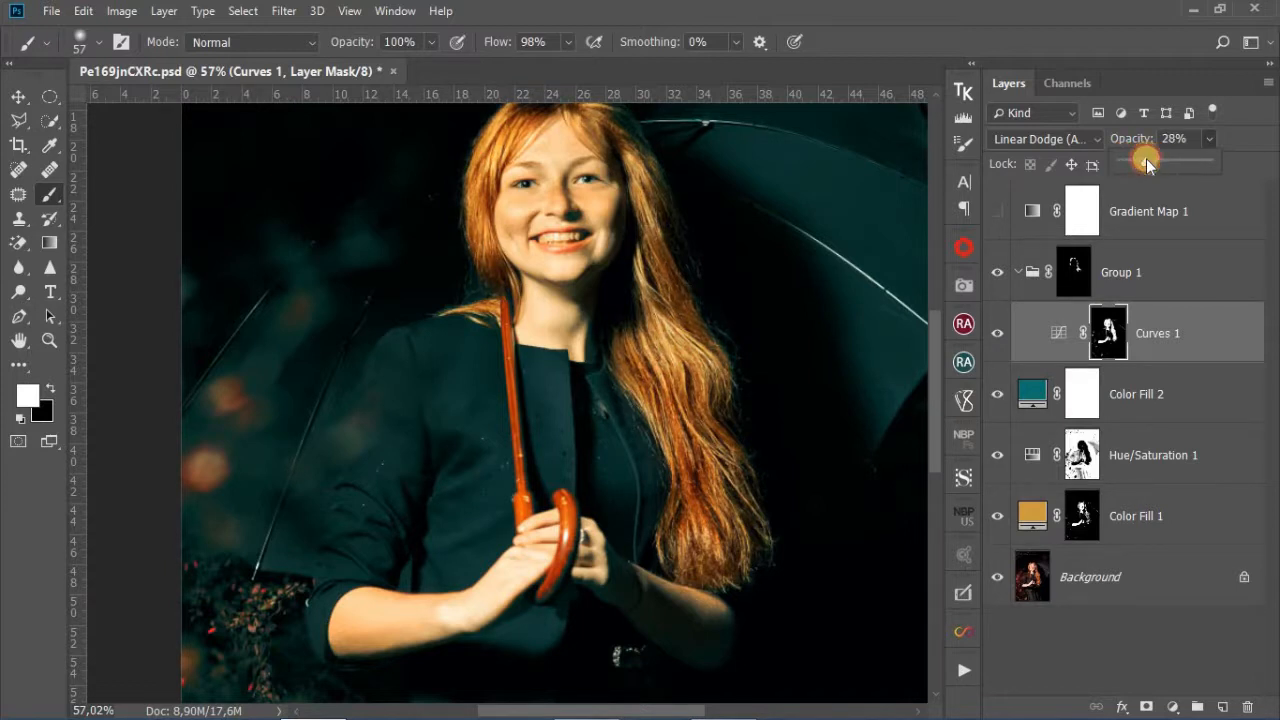
mouse_move(1142, 164)
mouse_down()
mouse_move(1176, 162)
mouse_move(1133, 163)
mouse_up()
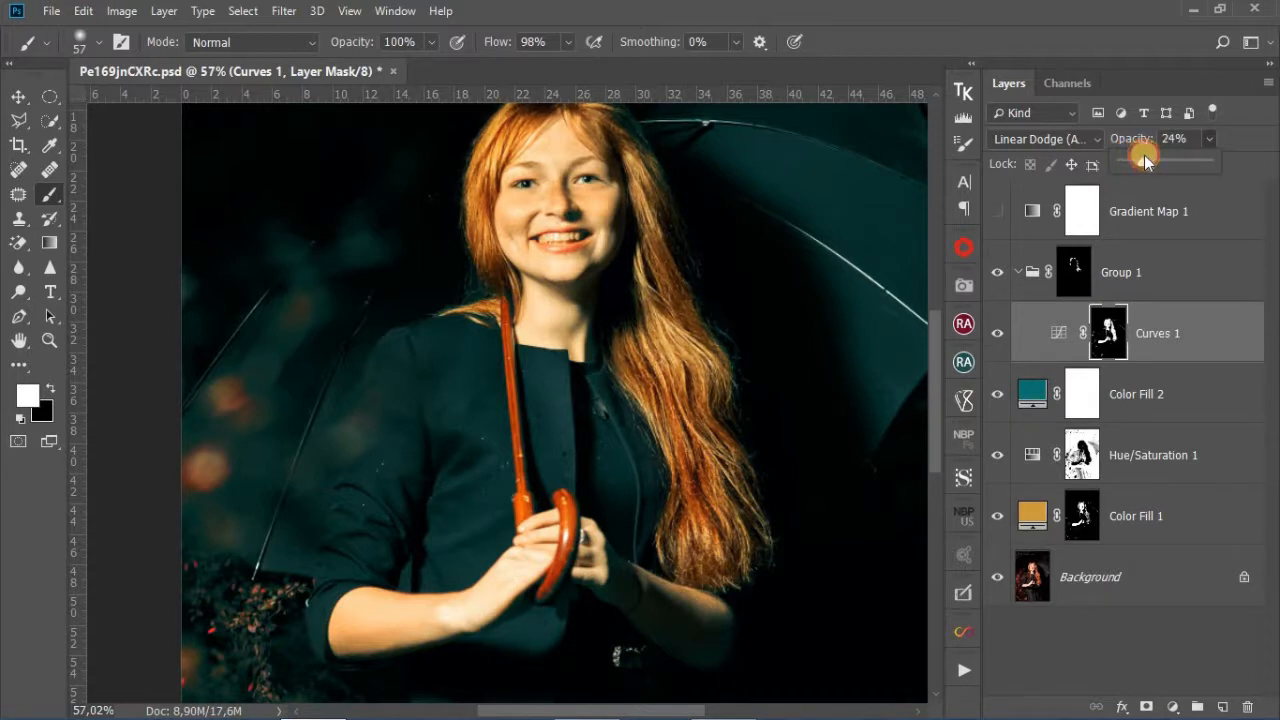
click(1235, 166)
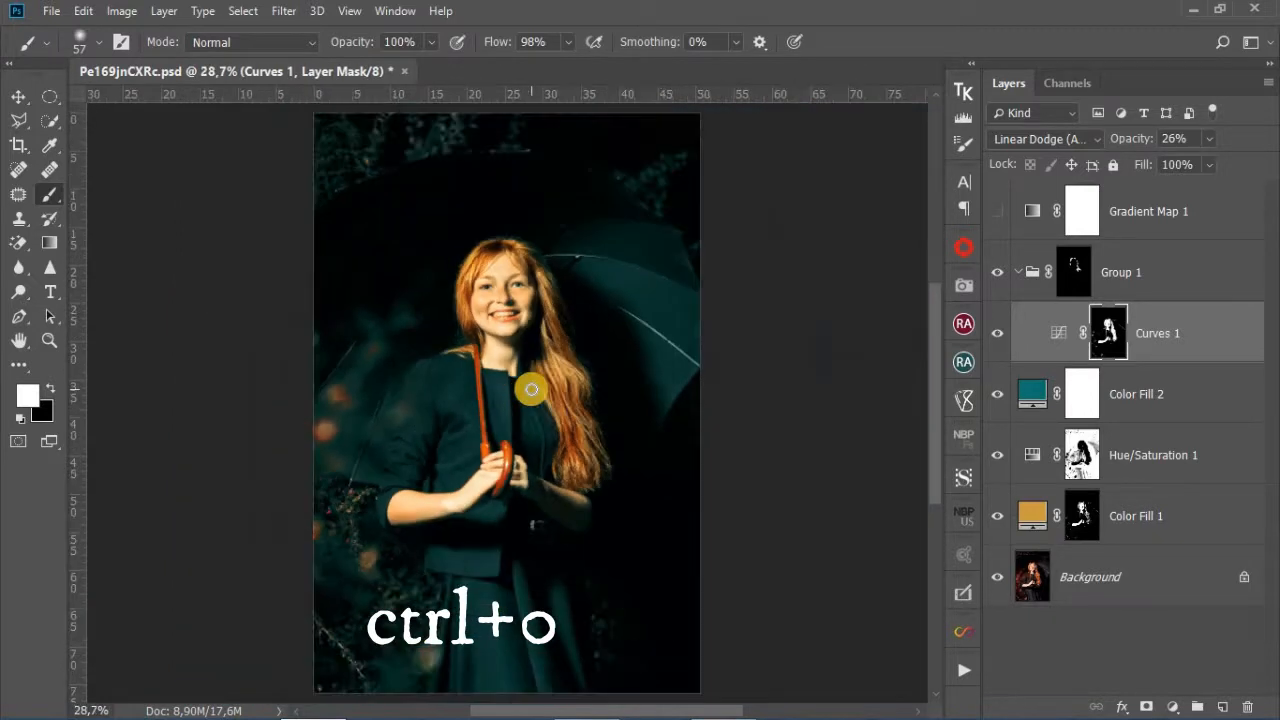
- Compare the whole image before and after grading by toggling the visibility of all layers above the Background
alt+click(996, 578)
alt+click(997, 579)
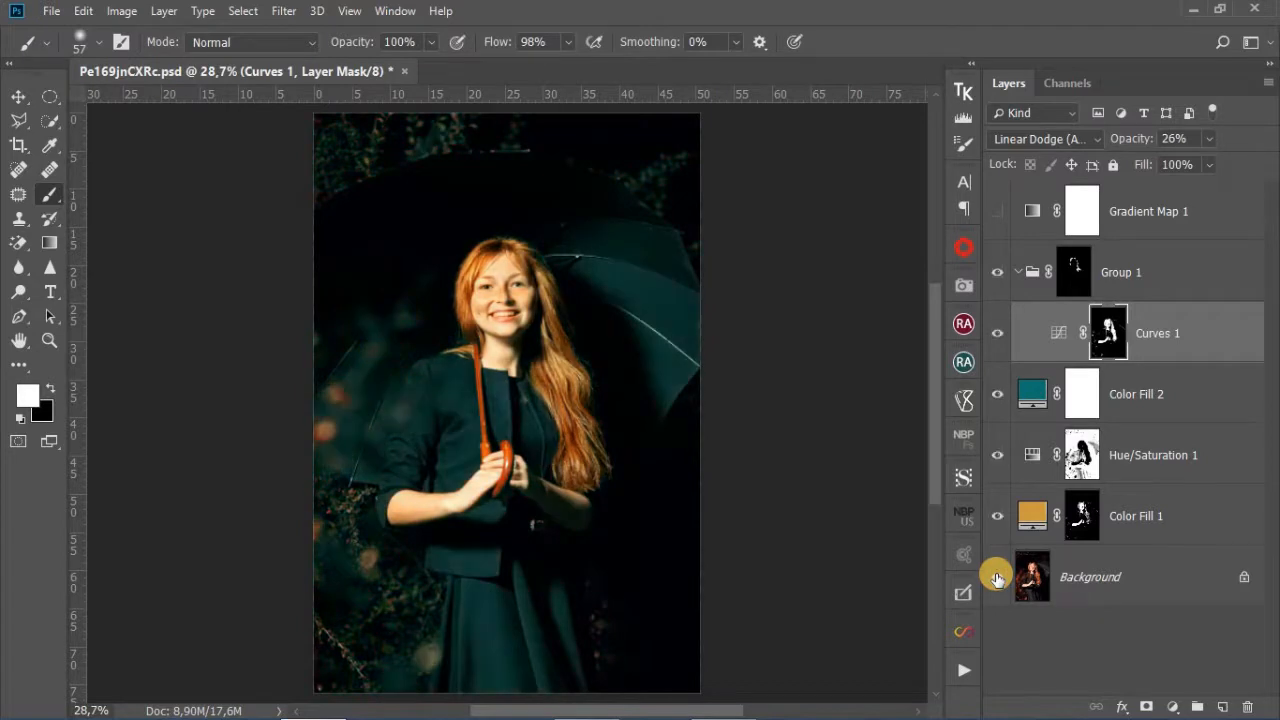
alt+click(996, 578)
alt+click(996, 578)
alt+click(996, 578)
alt+click(996, 578)
alt+click(996, 578)
click(997, 578)
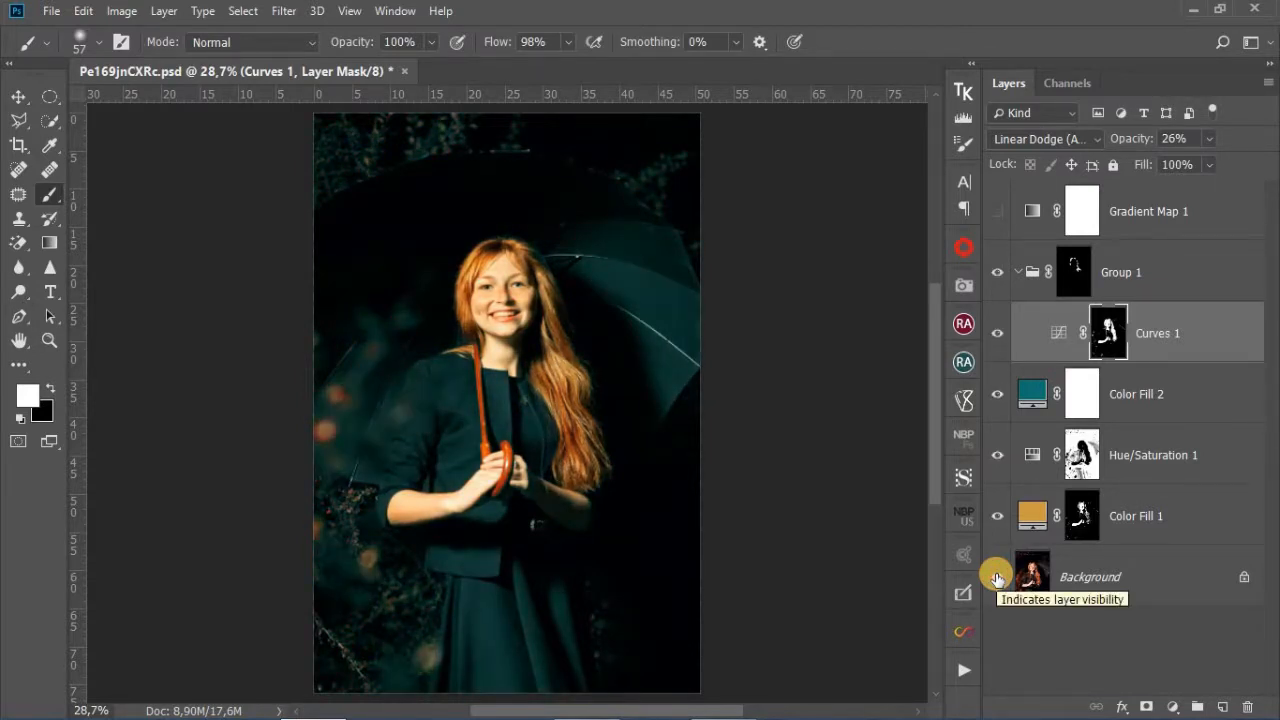
- Add an empty layer above Gradient Map 1 and make white the foreground colour
click(1226, 705)
drag(1183, 349, 1191, 190)
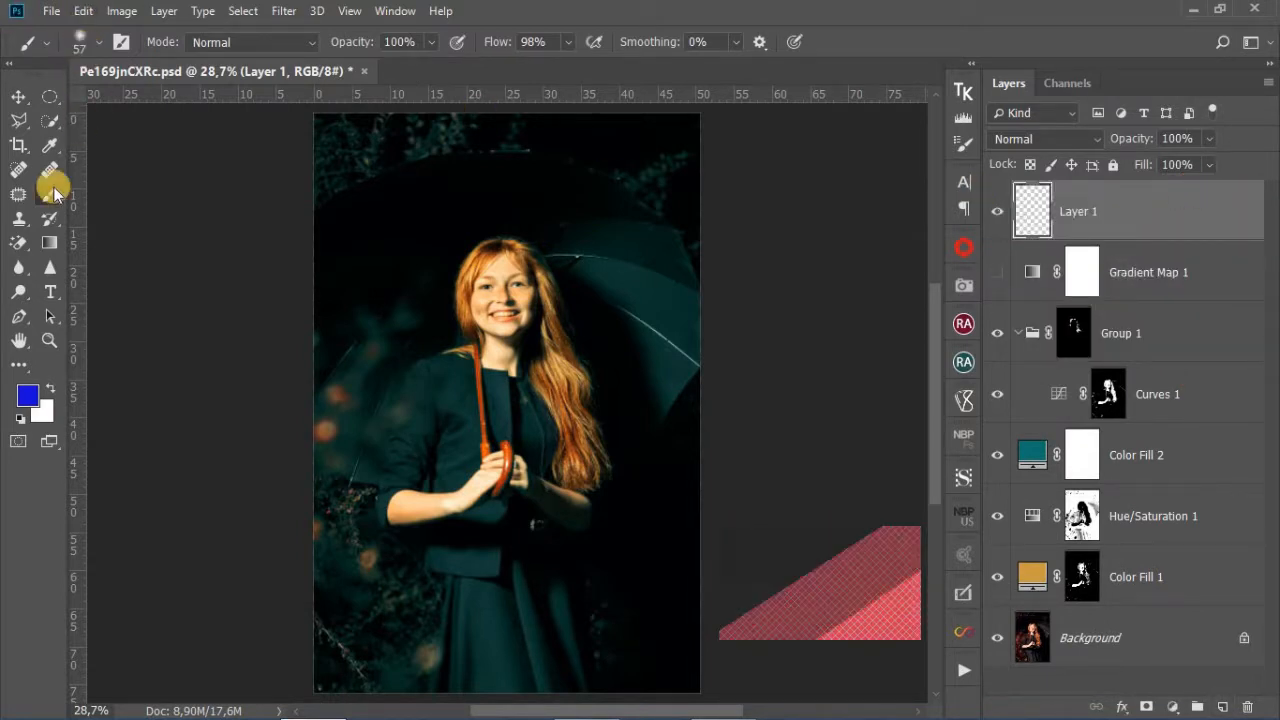
key(d)
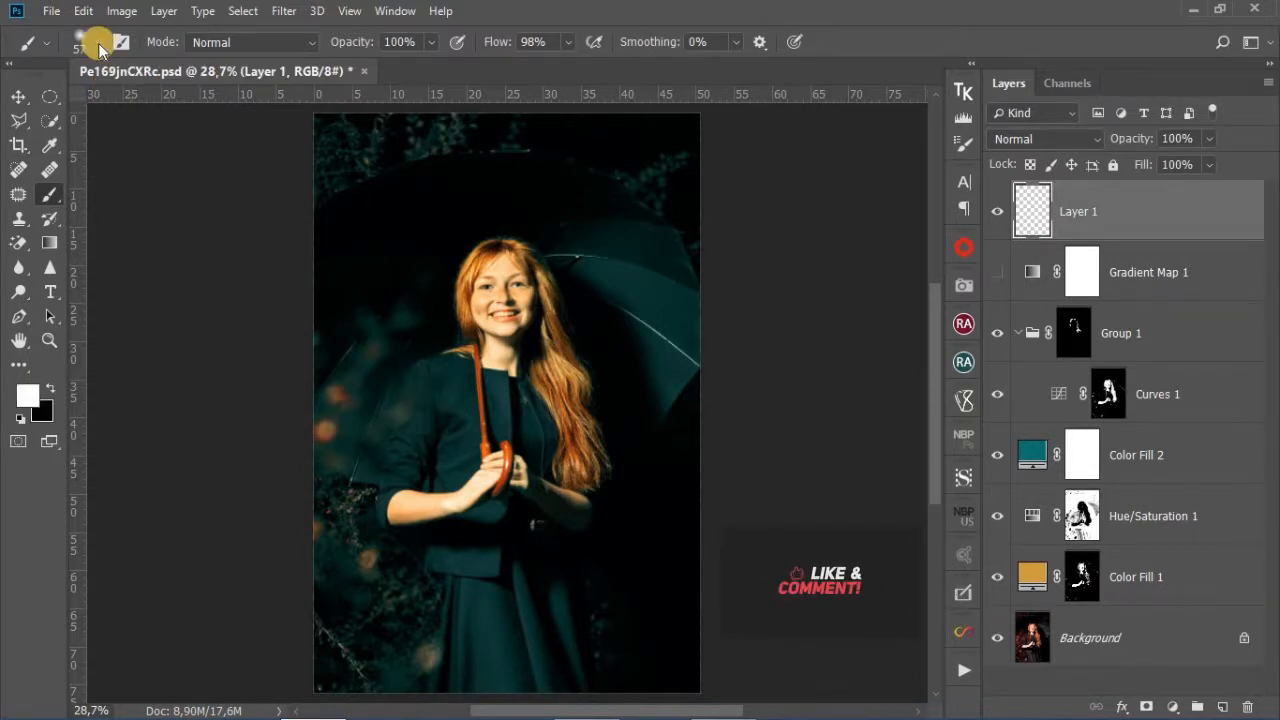
- Stamp a white signature in the photo's lower-right corner with the signature brush at size 131
click(99, 46)
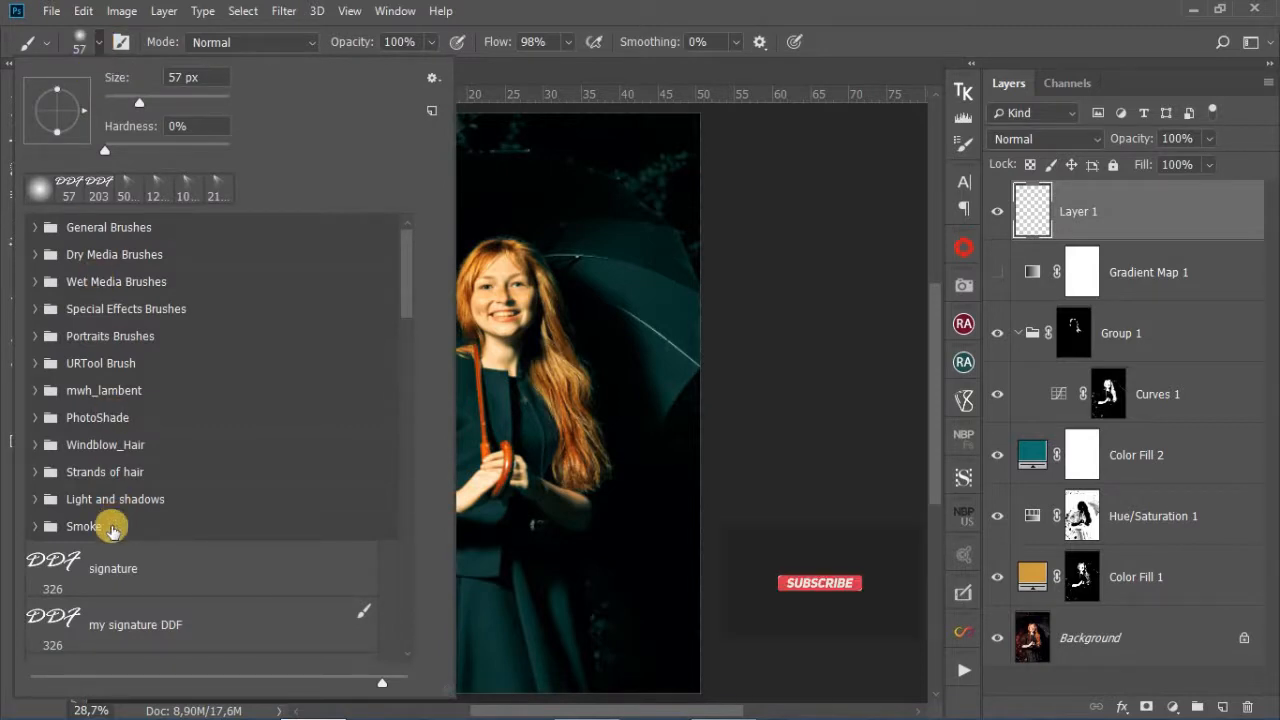
click(94, 556)
key(Return)
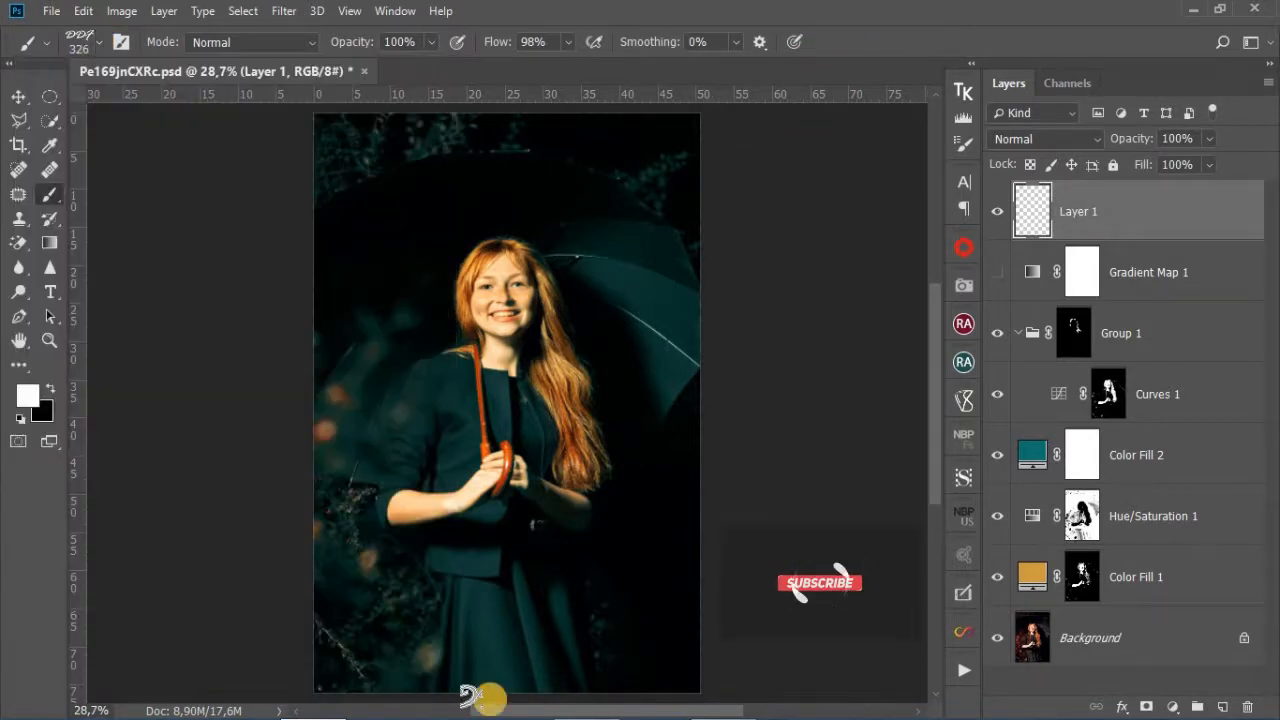
drag(630, 566, 606, 566)
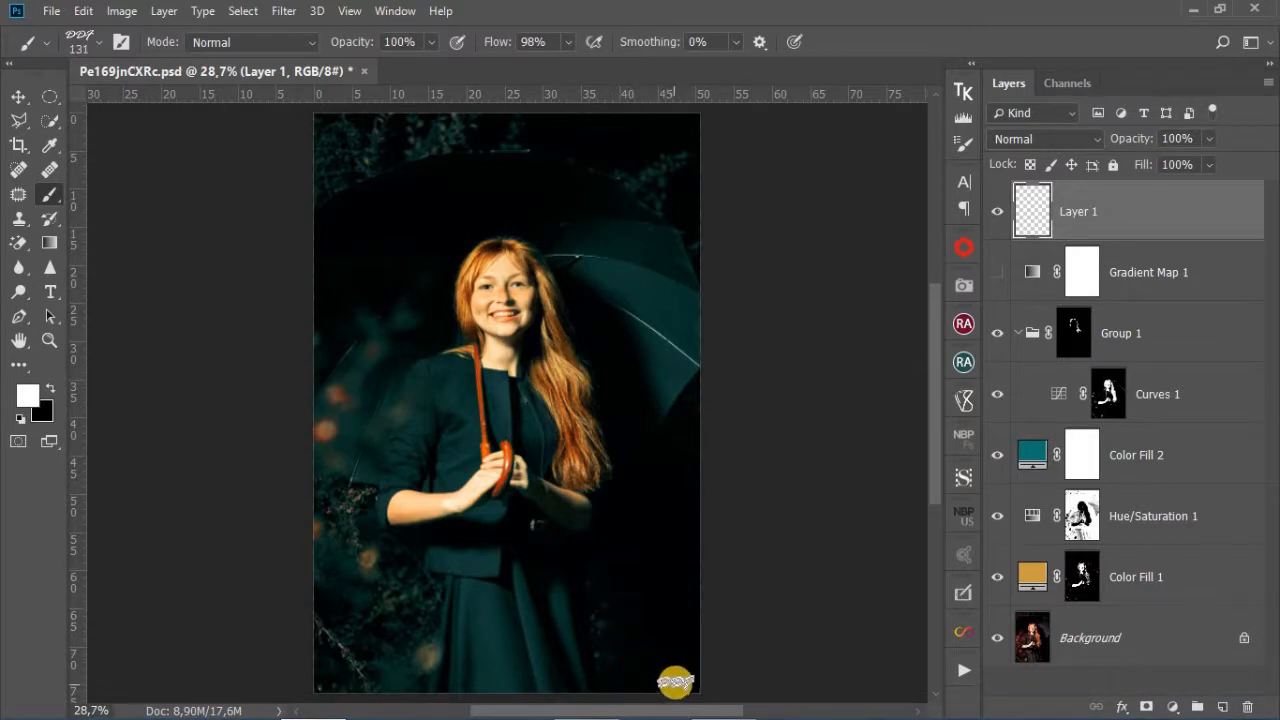
click(676, 683)
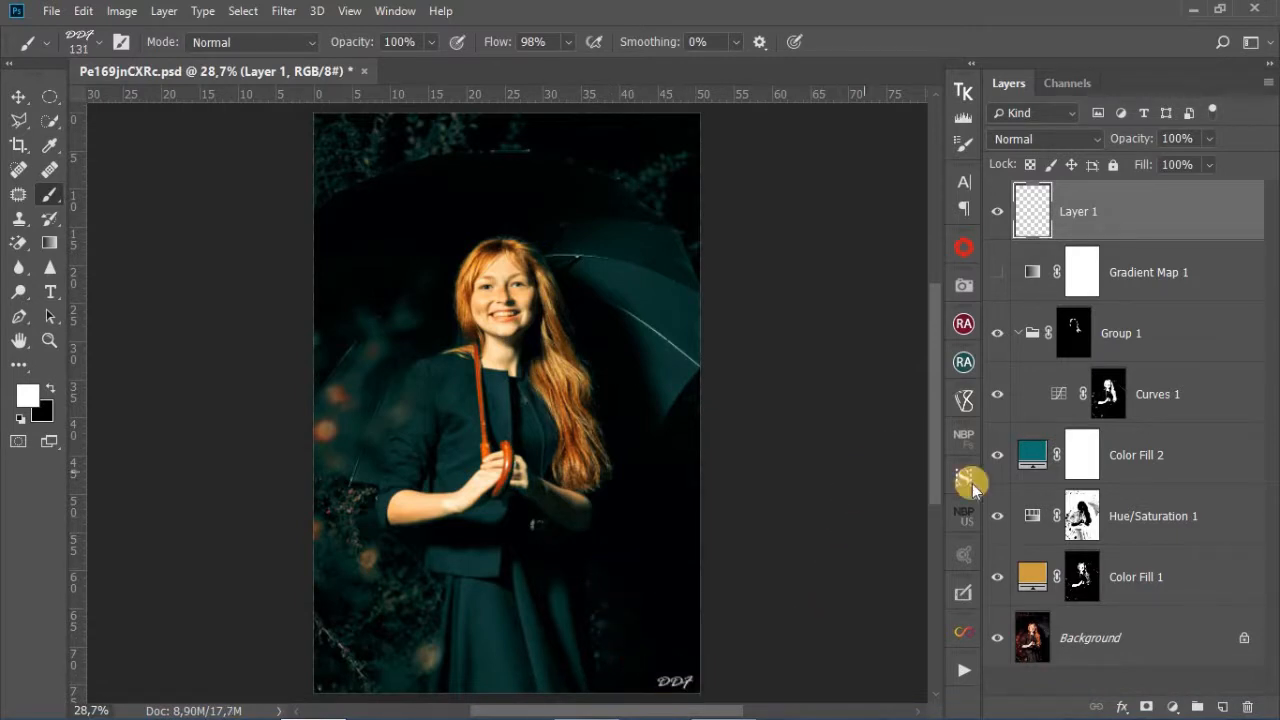